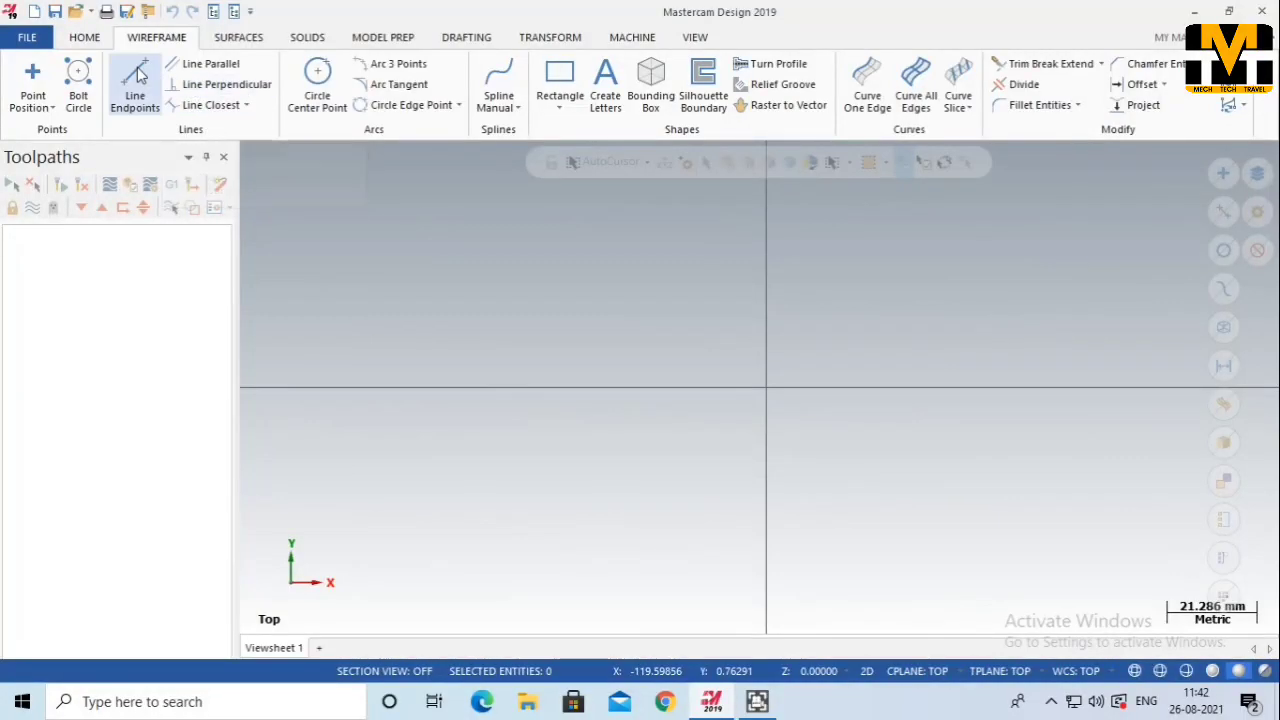
Draw a vertical line from the origin upward with a length of 10 mm
left_click(135, 100)
left_click(766, 388)
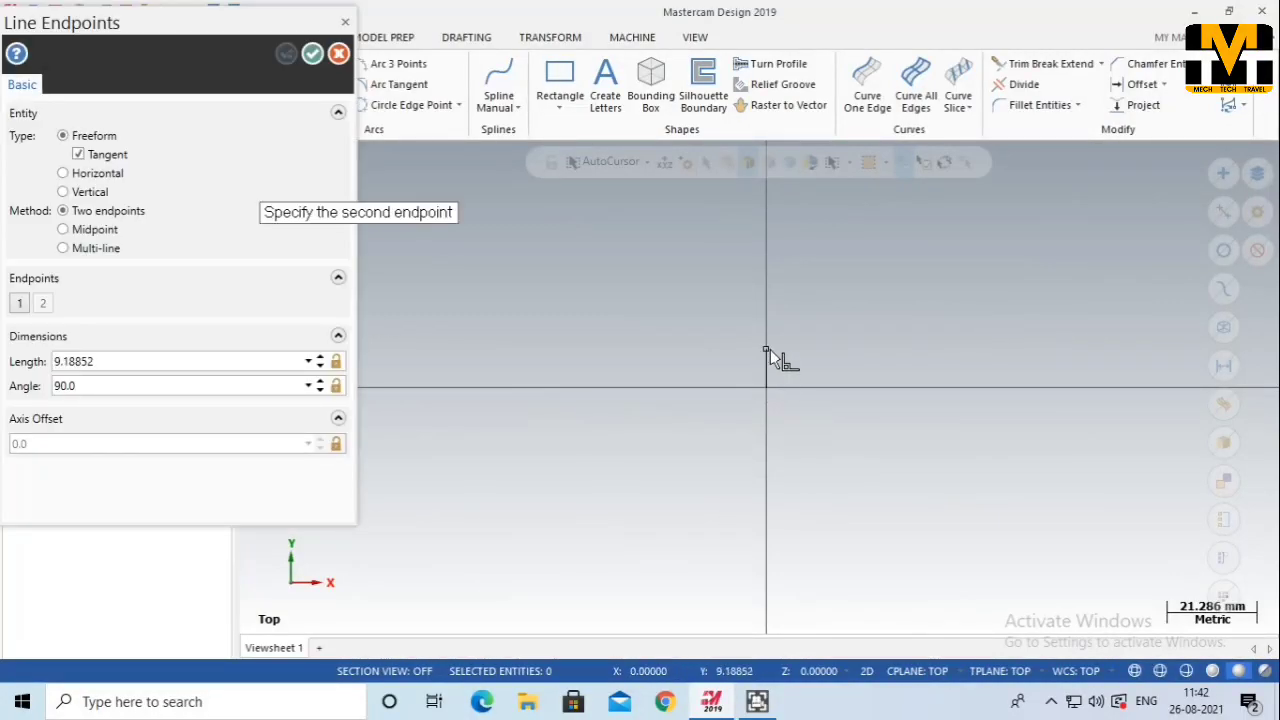
left_click(766, 350)
left_click(200, 360)
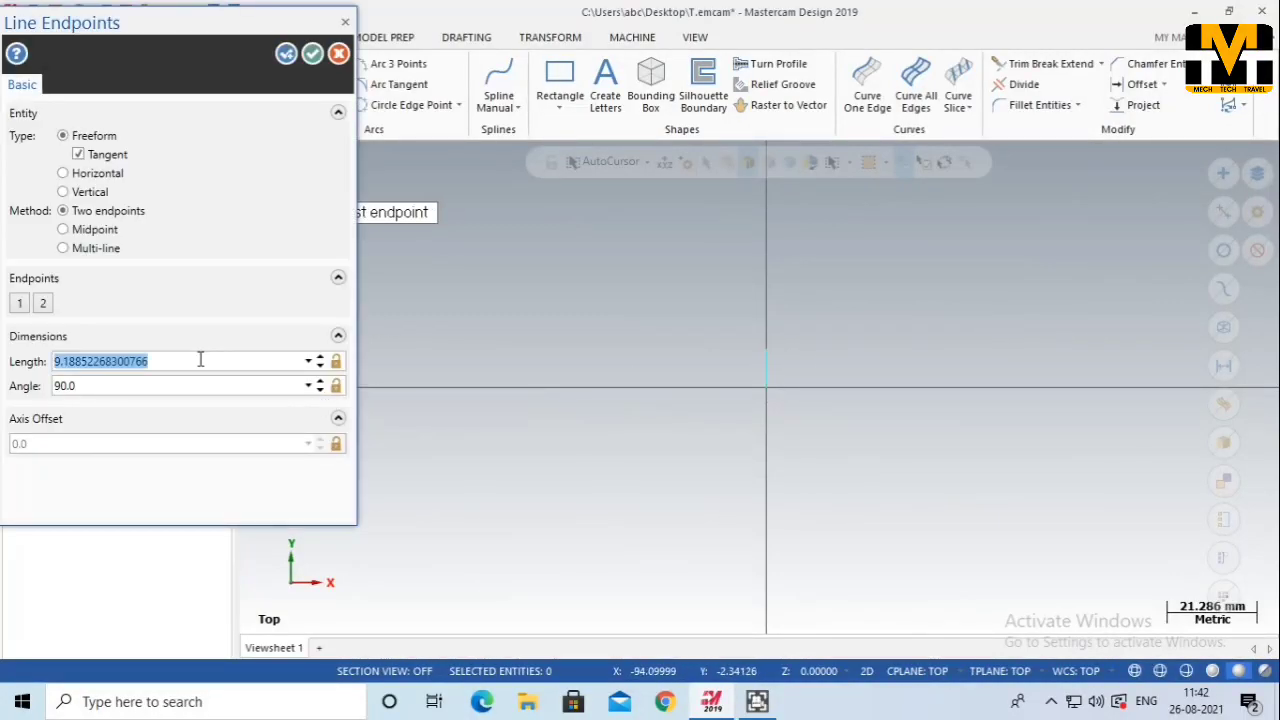
type("10")
key("Return")
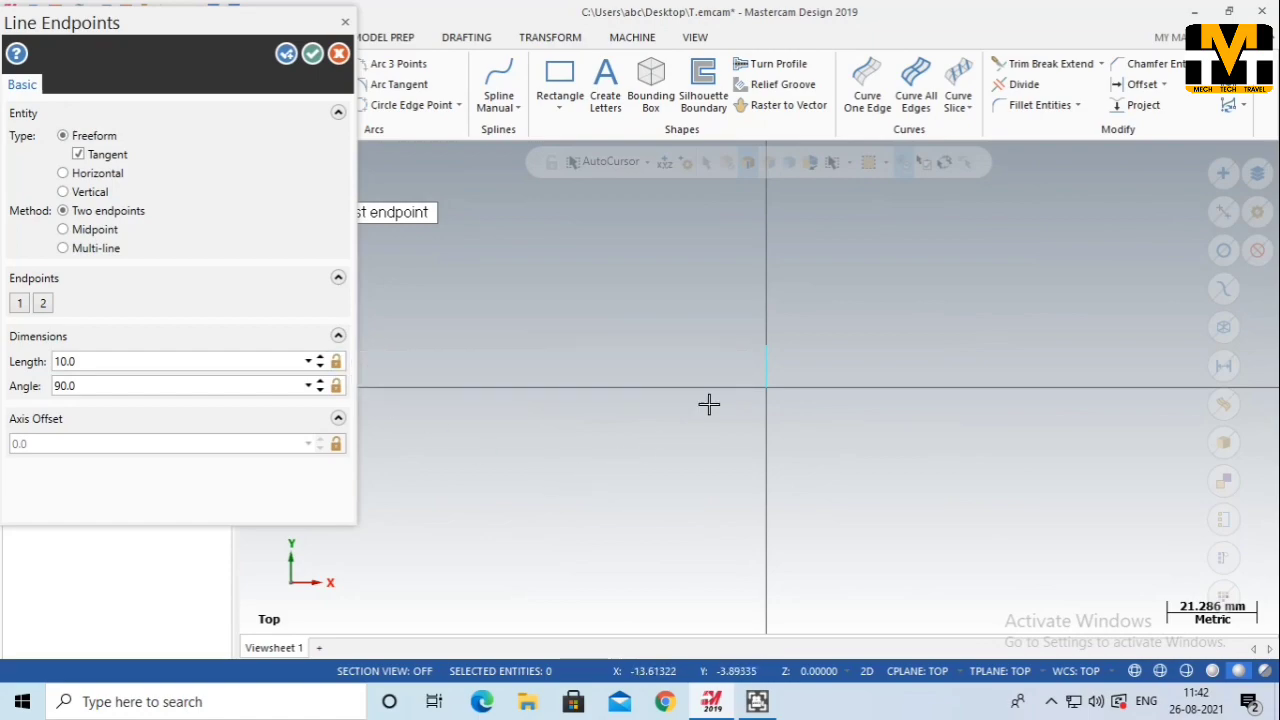
left_click(296, 56)
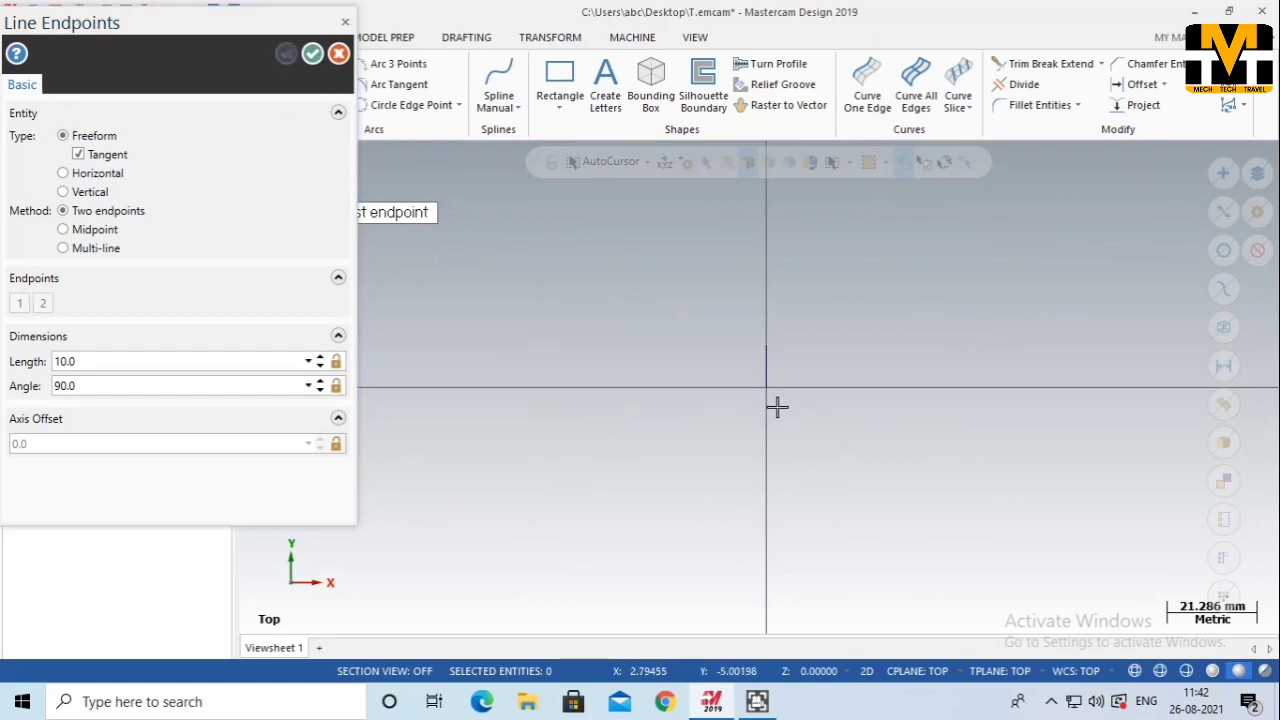
Draw a 20 mm horizontal line leftward from the top end of the first vertical line
left_click(765, 347)
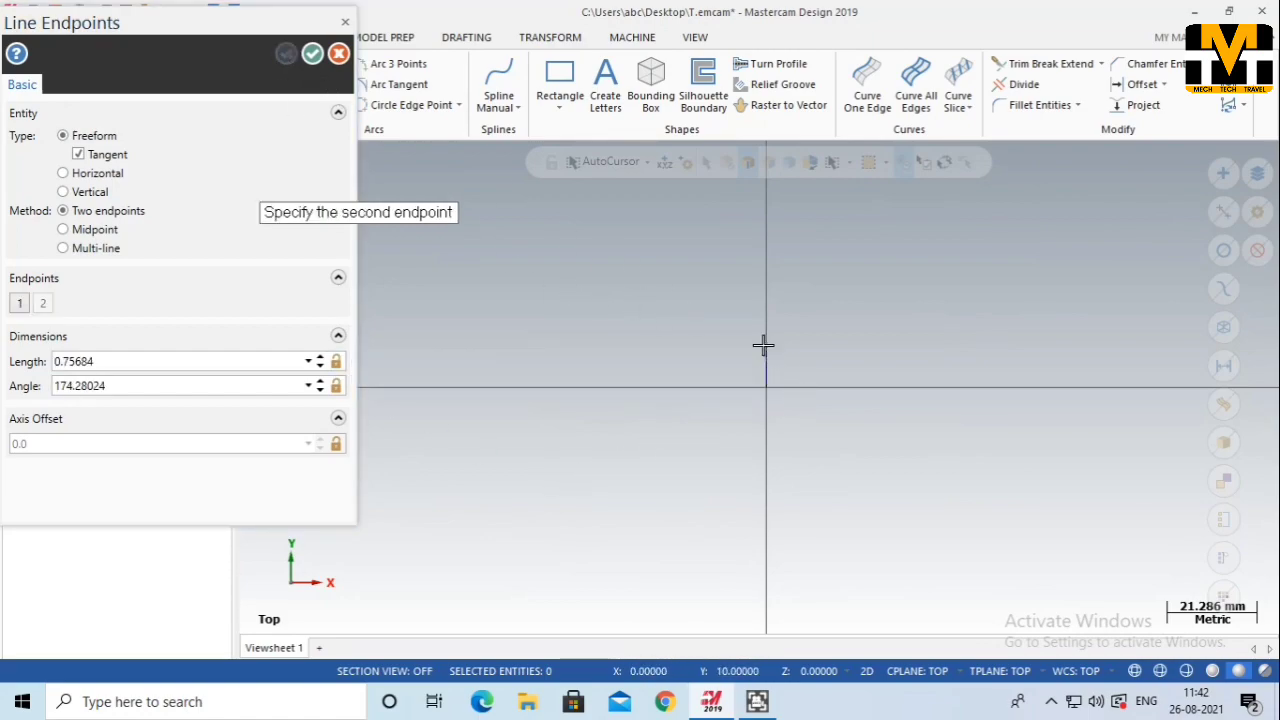
left_click(643, 347)
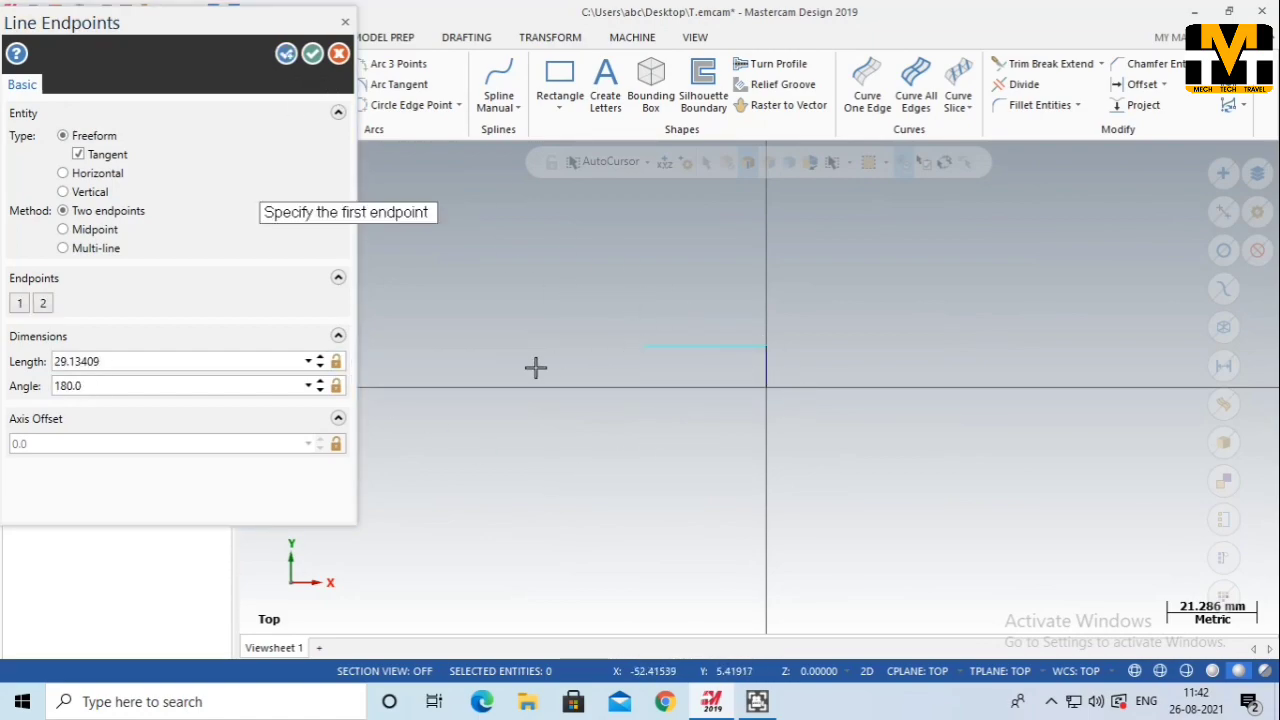
left_click(308, 362)
left_click(246, 364)
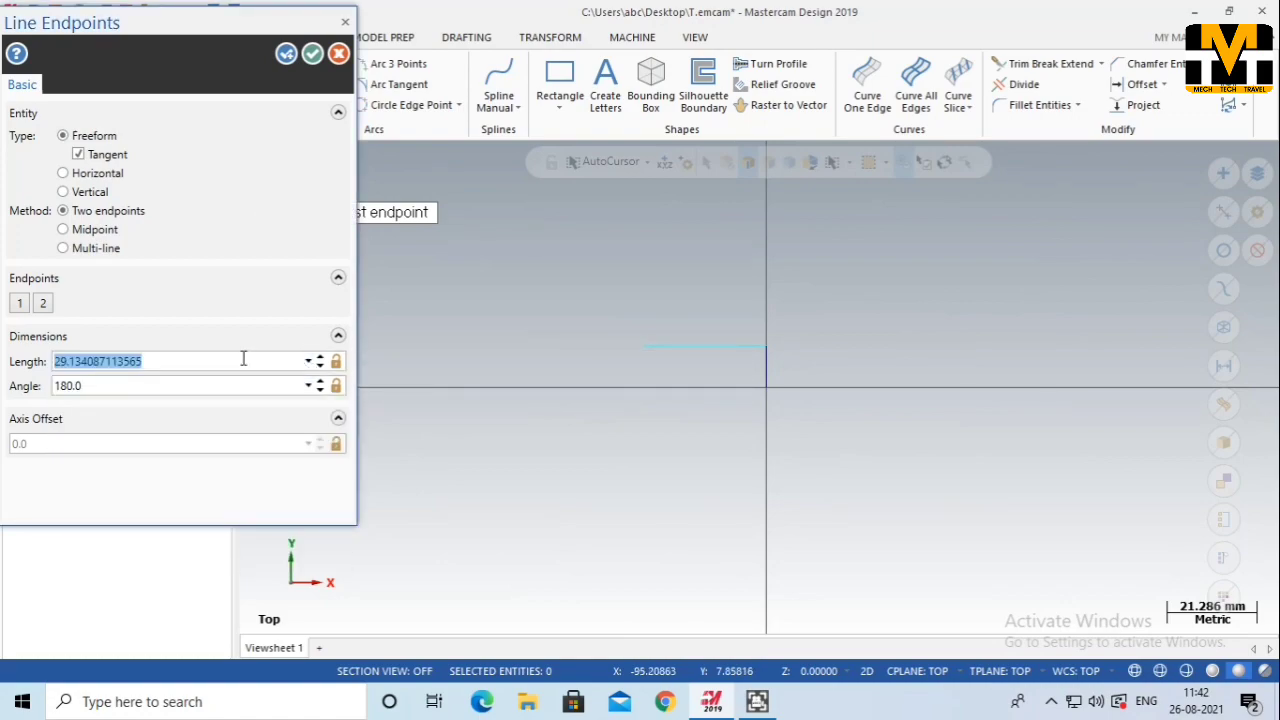
type("20")
key("Return")
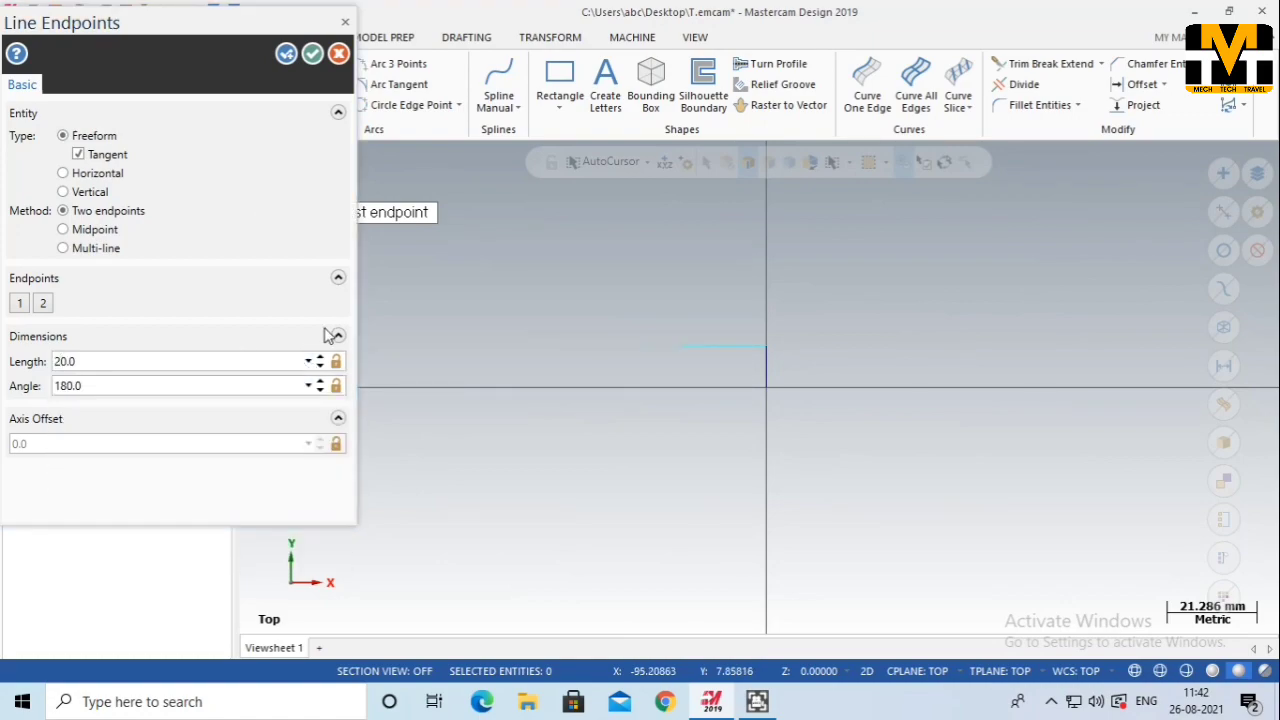
left_click(285, 55)
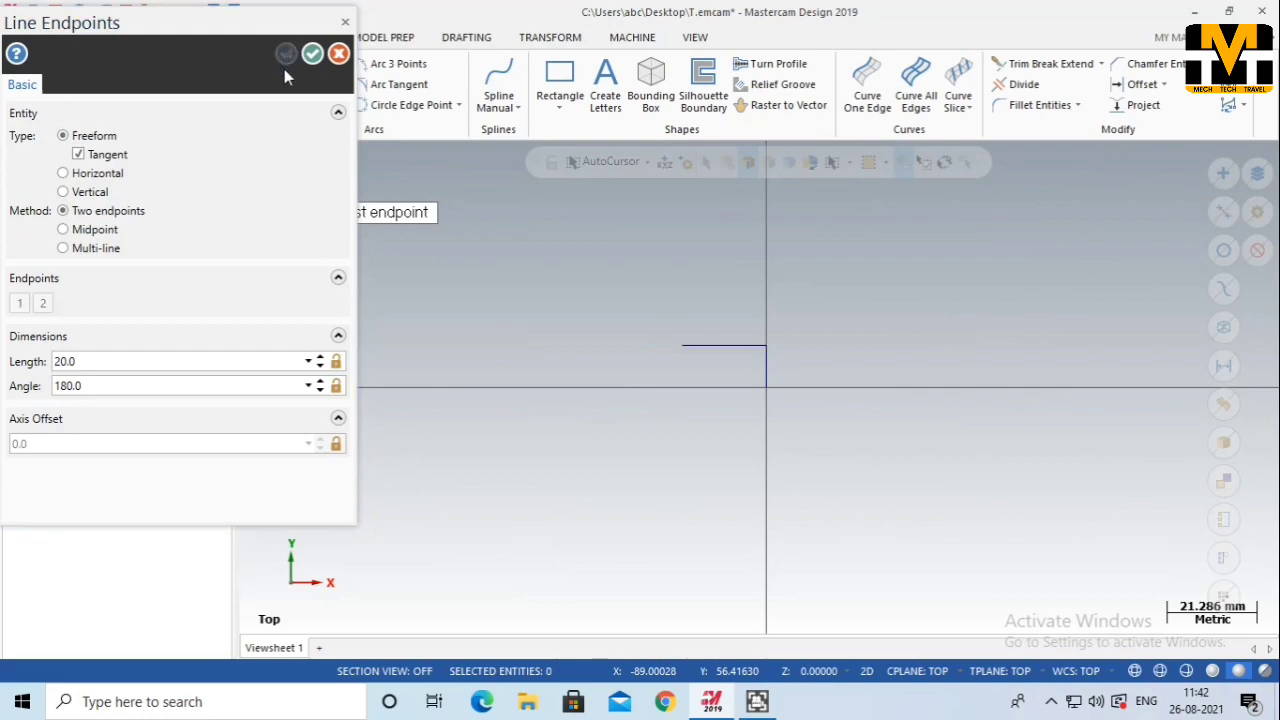
Draw a 10 mm vertical line upward from the left end of the 20 mm line
left_click(682, 345)
left_click(683, 321)
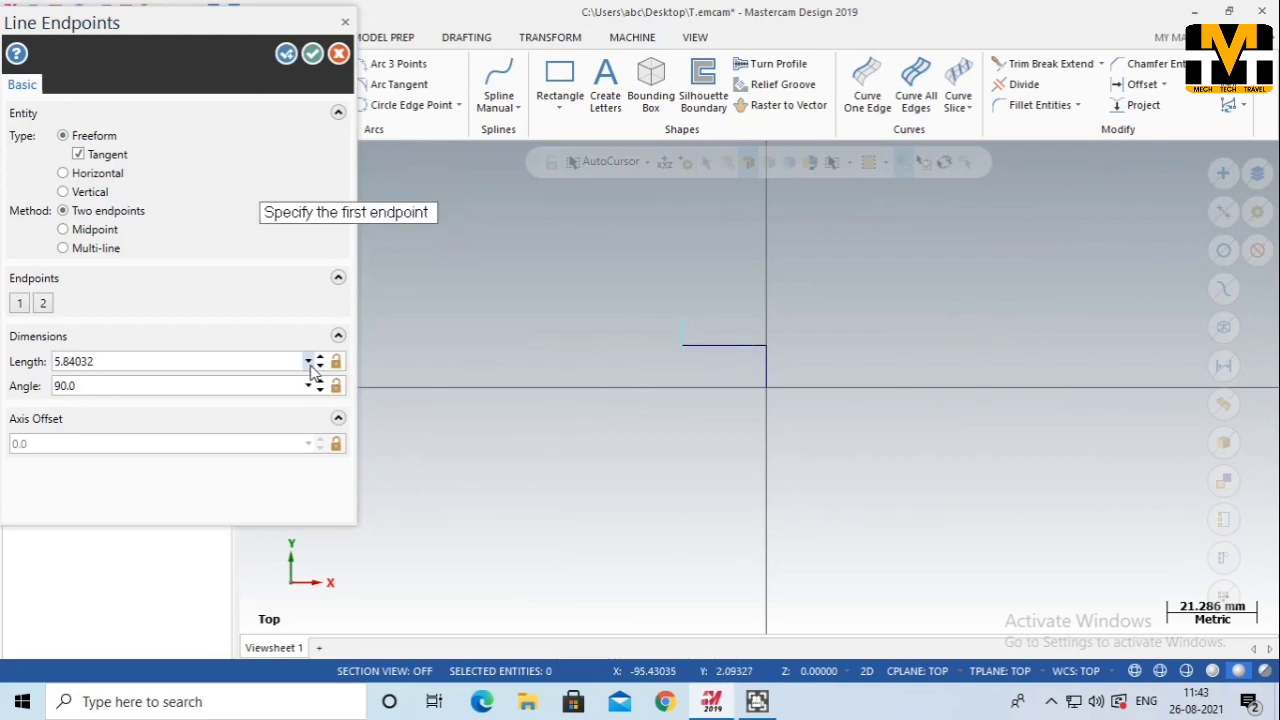
left_click(140, 361)
left_click(308, 361)
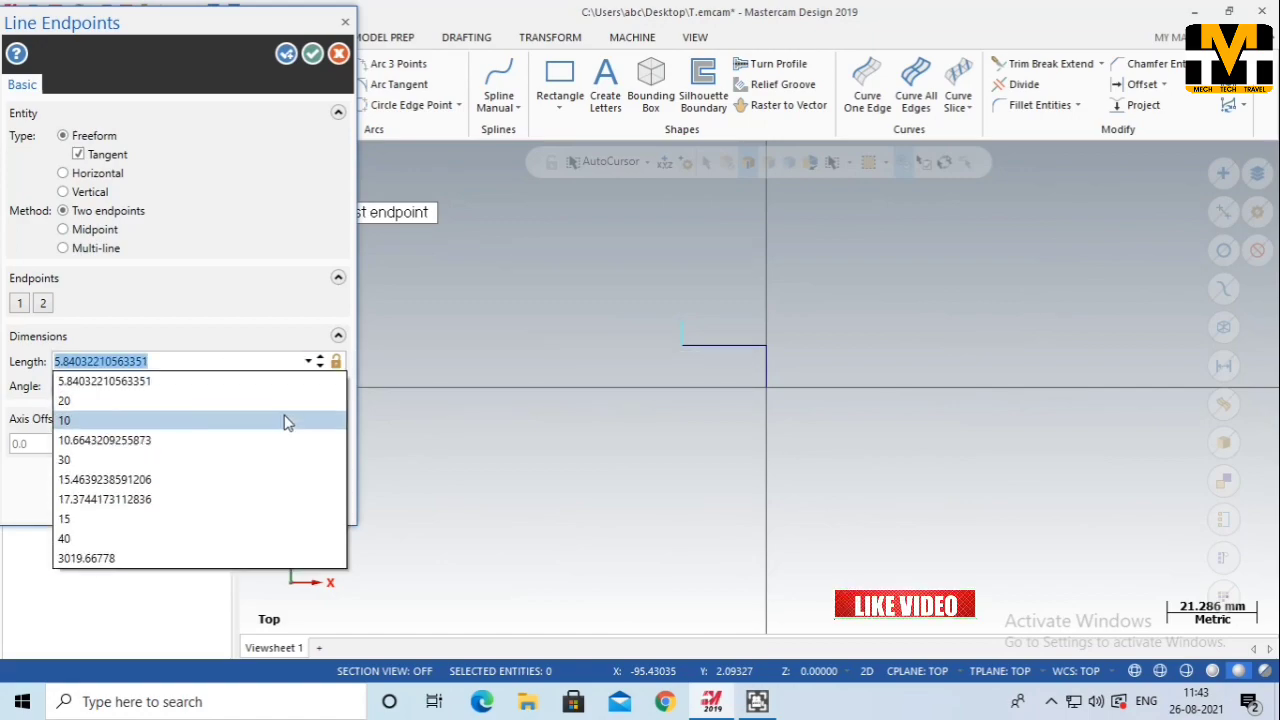
left_click(286, 399)
left_click(286, 54)
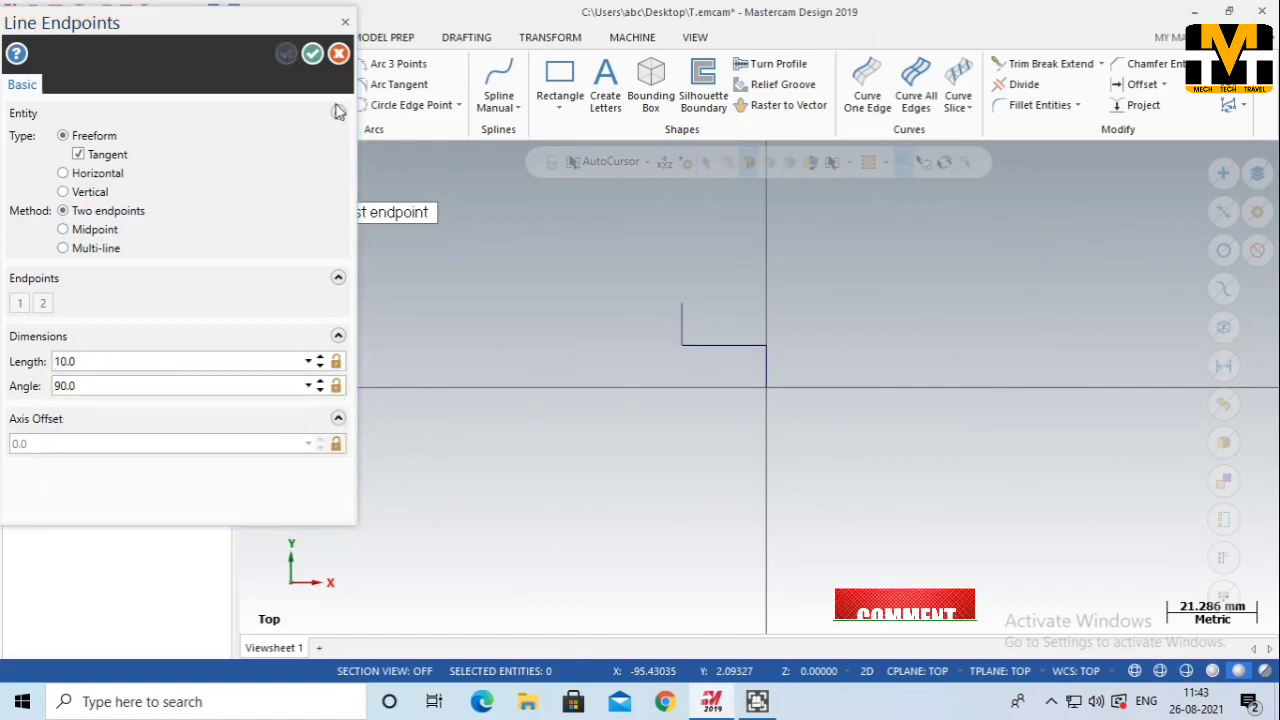
Draw a 30 mm horizontal line leftward from the top of the second vertical line
scroll(663, 385, "up", 2)
left_click(686, 271)
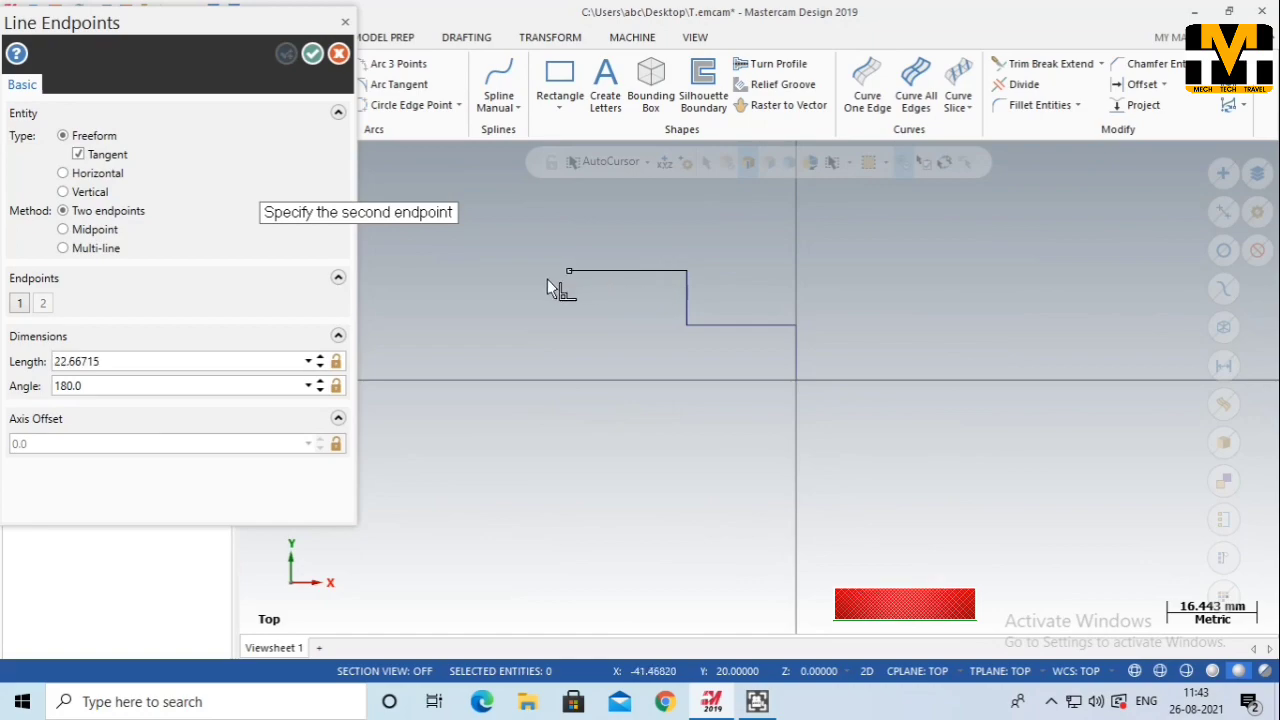
left_click(542, 276)
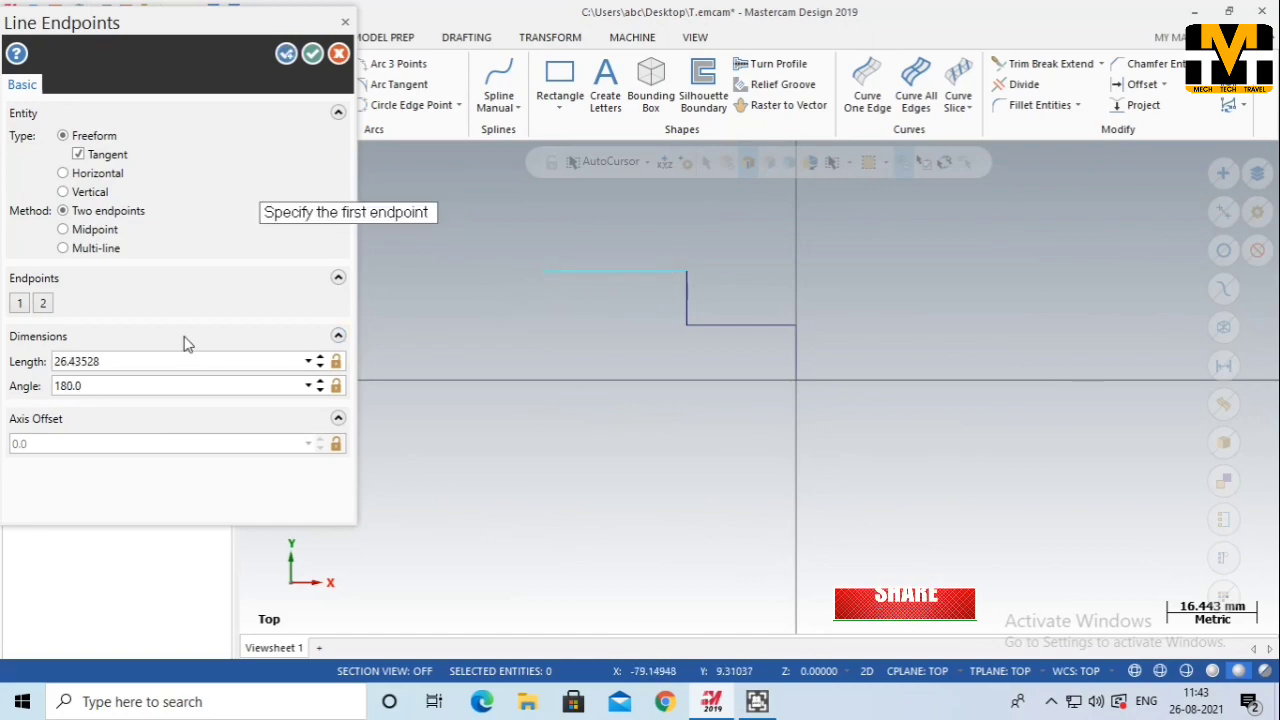
left_click(197, 360)
type("30")
key("Return")
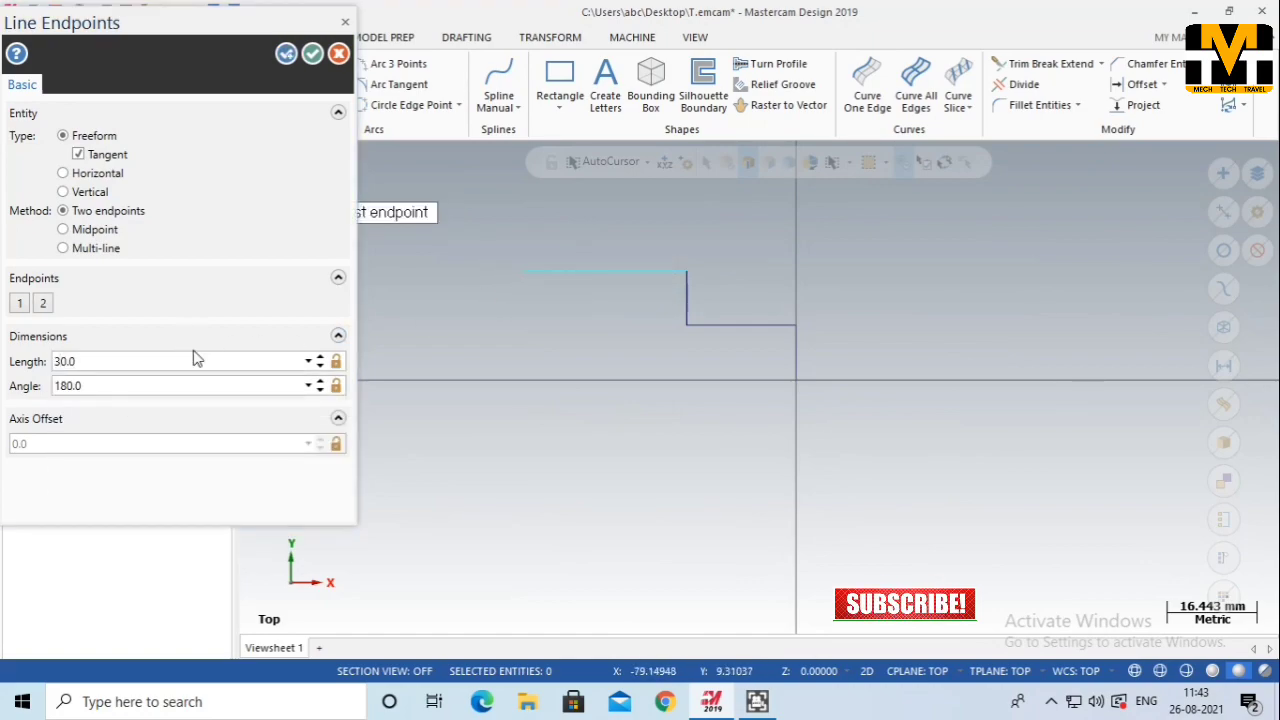
Draw a 10 mm vertical line upward from the left end of the 30 mm line
scroll(608, 477, "down", 1)
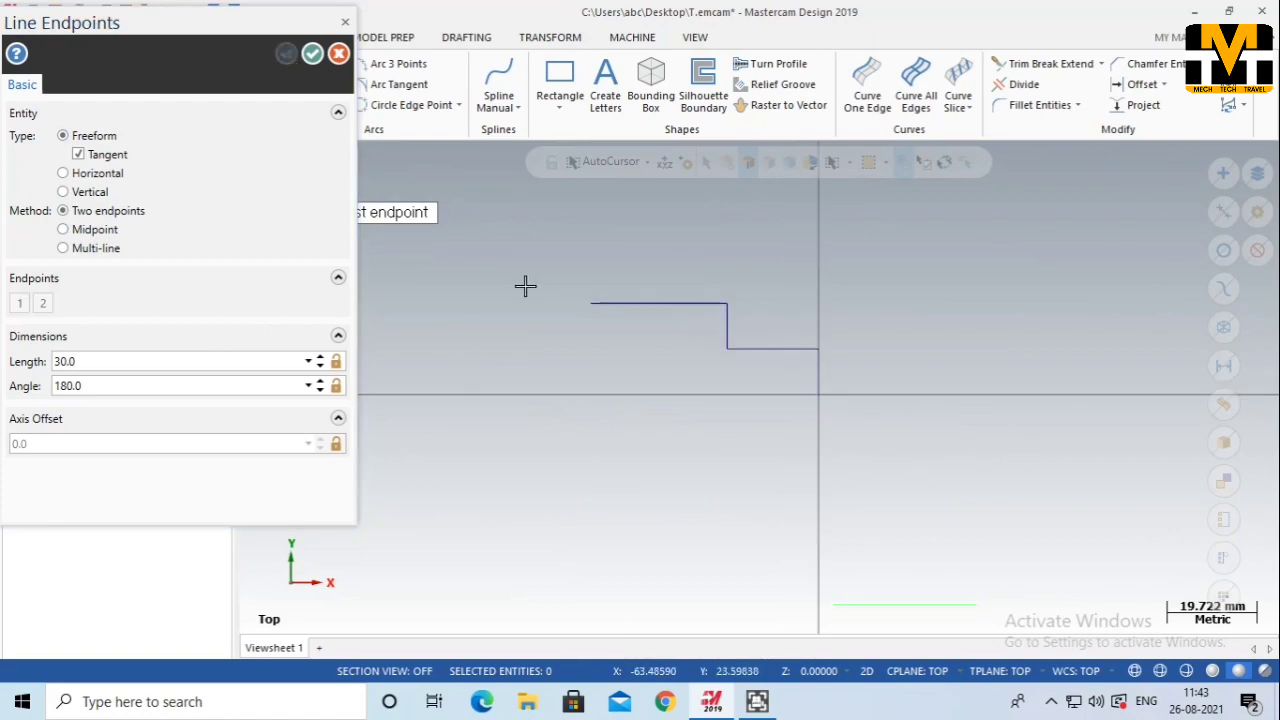
left_click(591, 304)
left_click(590, 255)
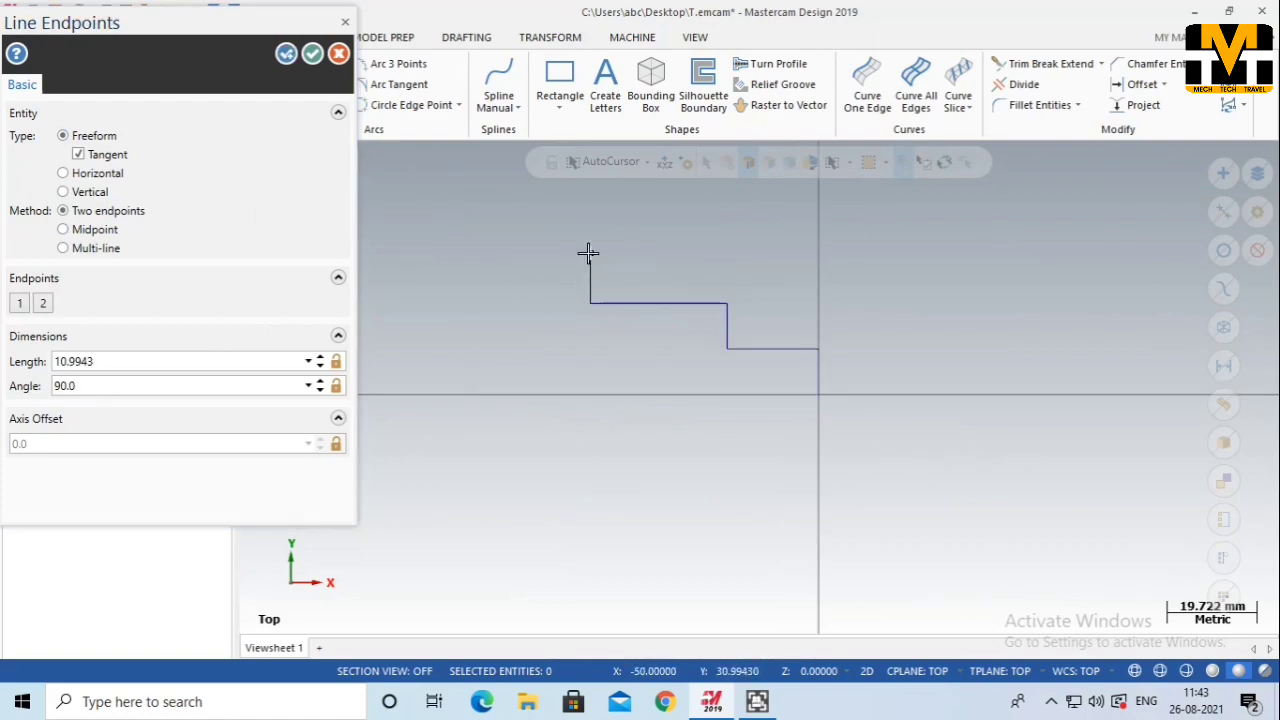
left_click(171, 364)
type("10")
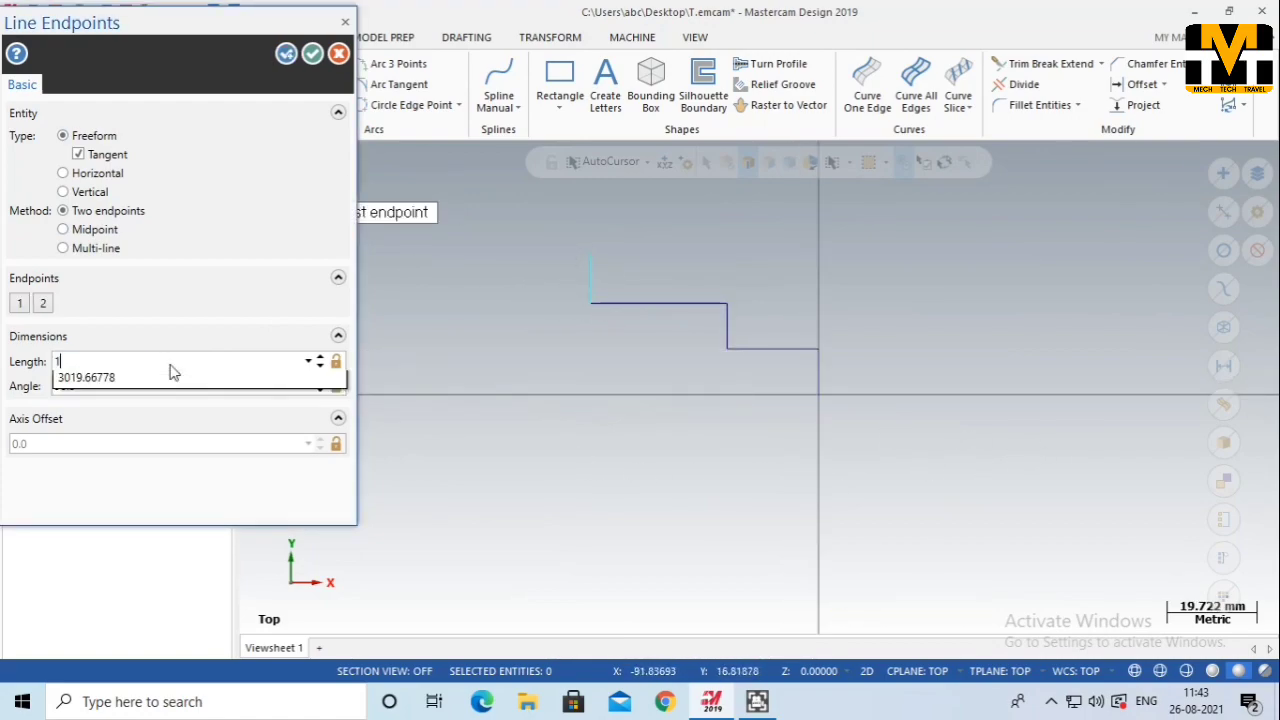
key("Return")
left_click(287, 54)
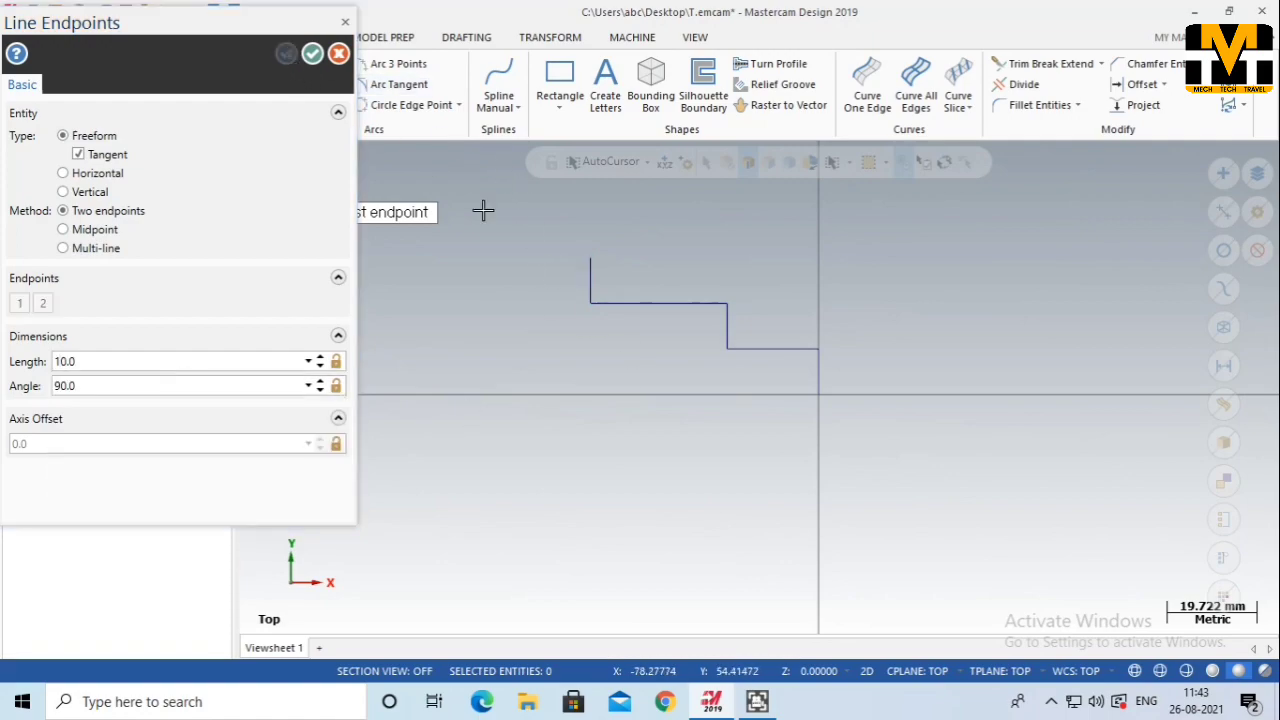
Draw the profile's top edge as a 30 mm horizontal line leftward from the third vertical line's upper end
left_click(590, 258)
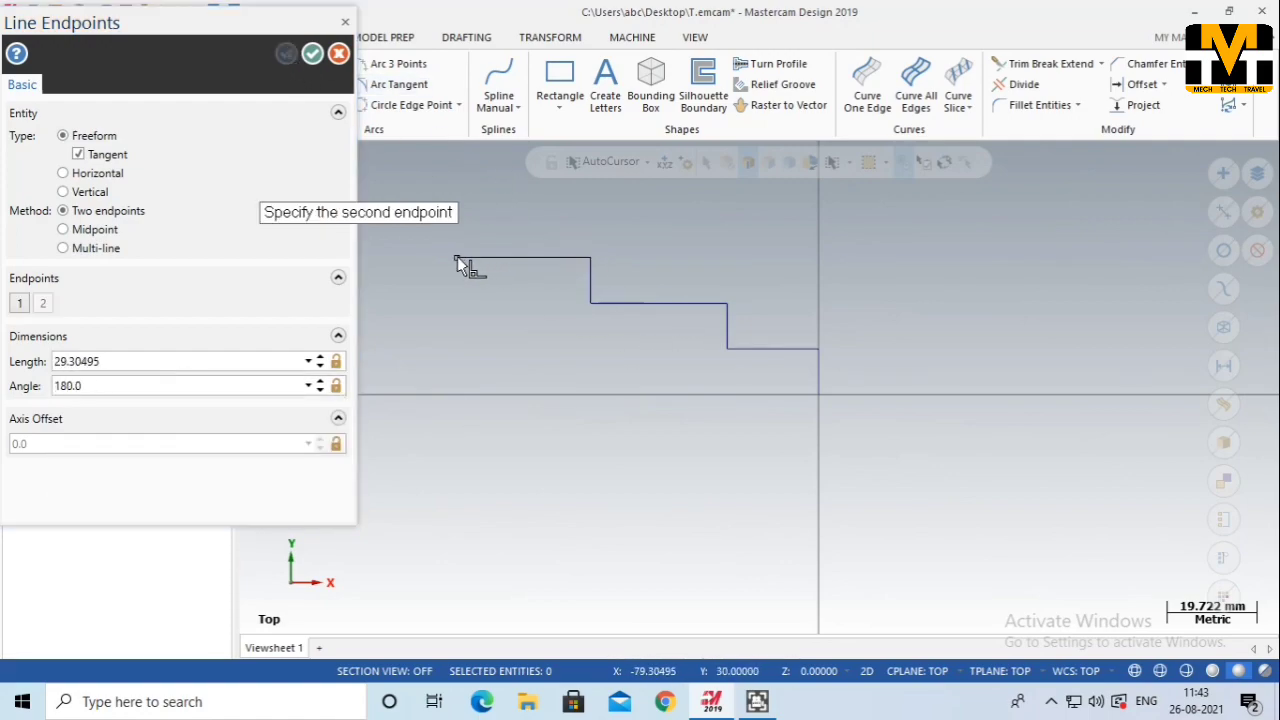
left_click(456, 258)
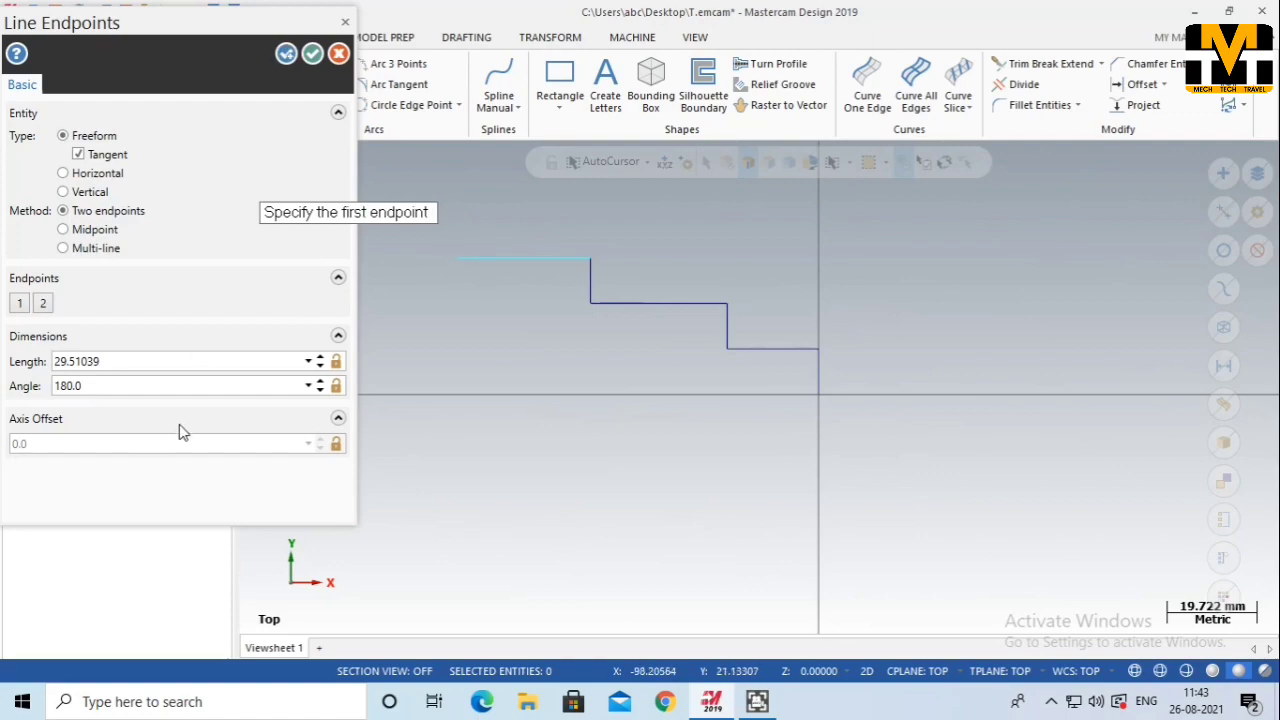
double_click(227, 361)
type("30")
key("Return")
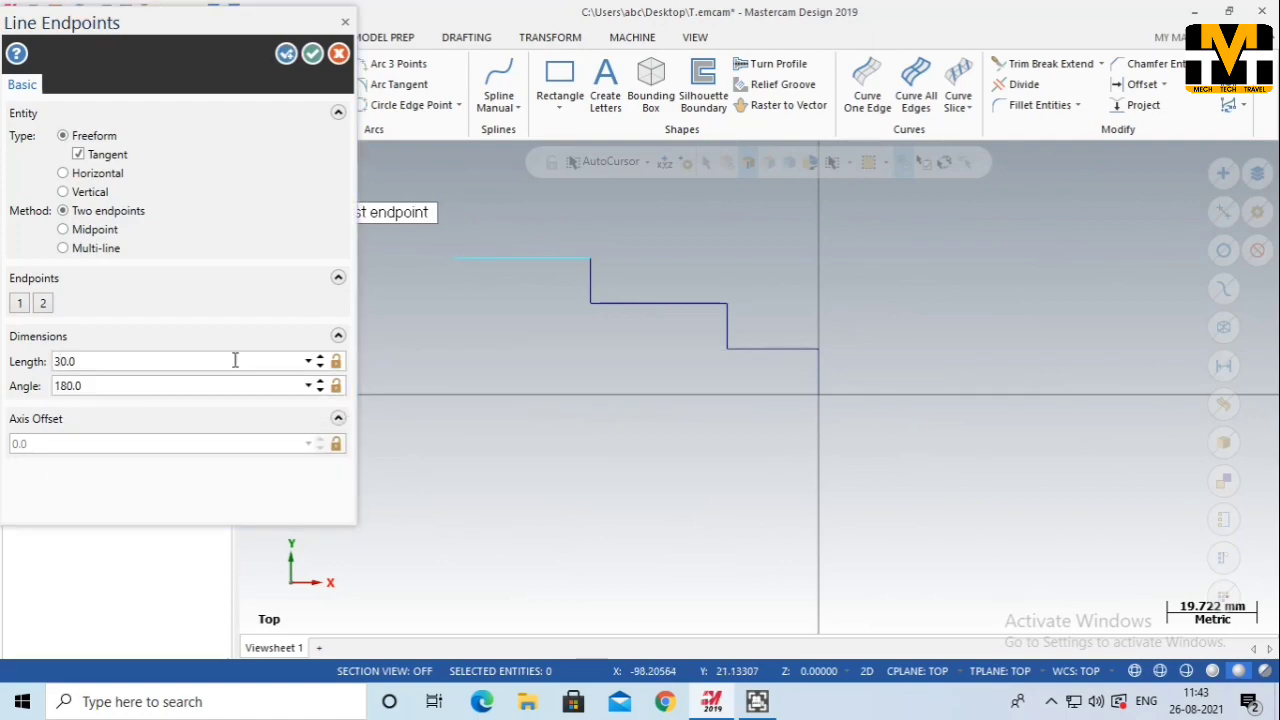
left_click(286, 54)
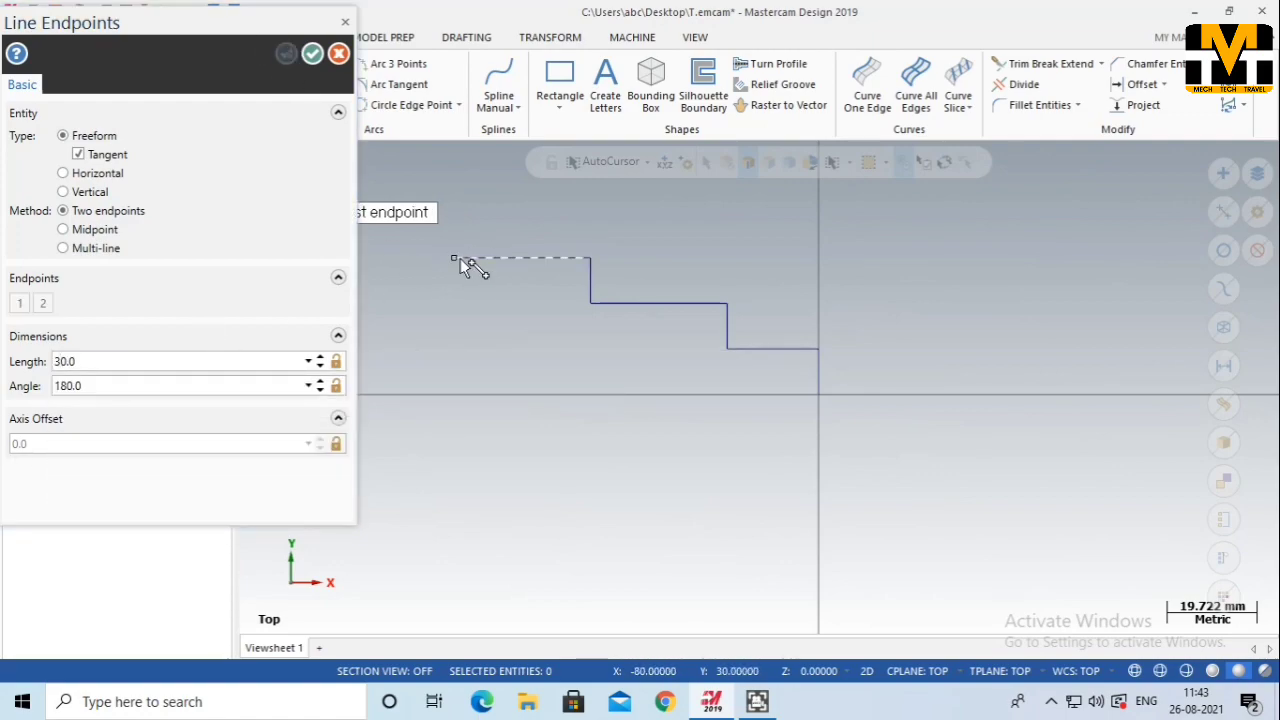
Draw a line about 42 mm down from the top edge's left end and one about 88 mm leftward from the origin along the X axis
left_click(455, 258)
left_click(455, 447)
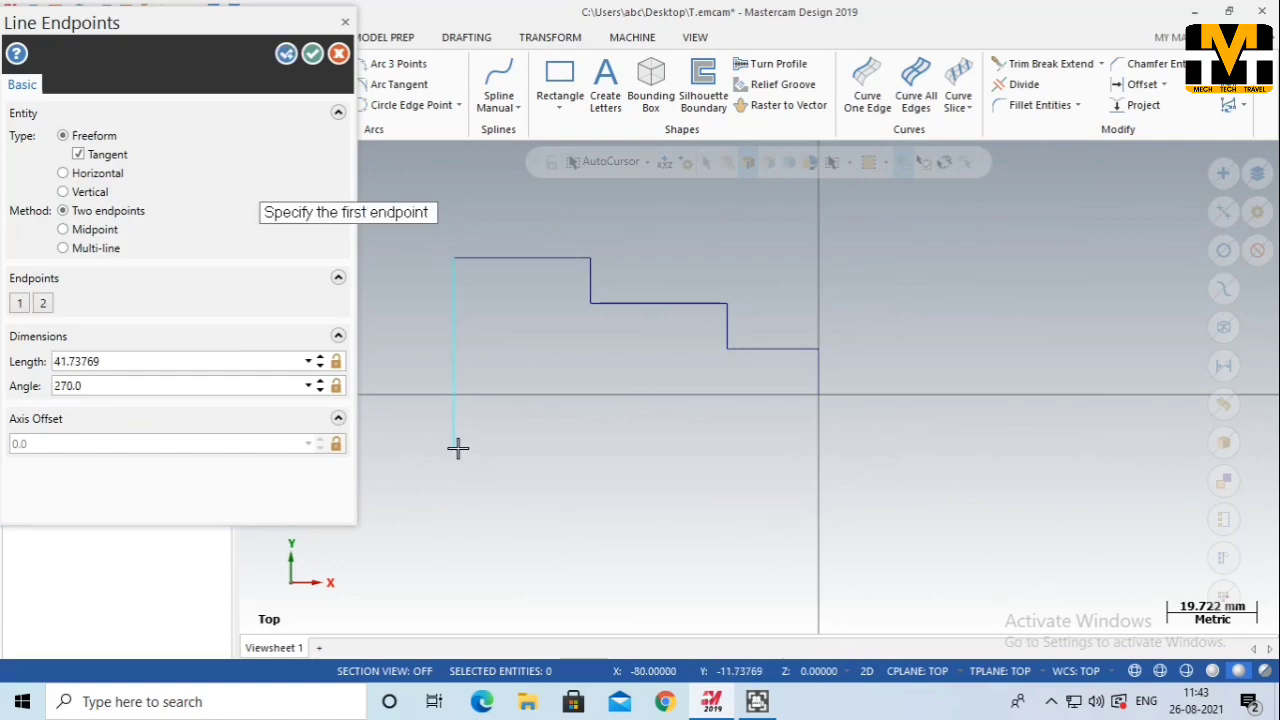
left_click(819, 395)
left_click(418, 394)
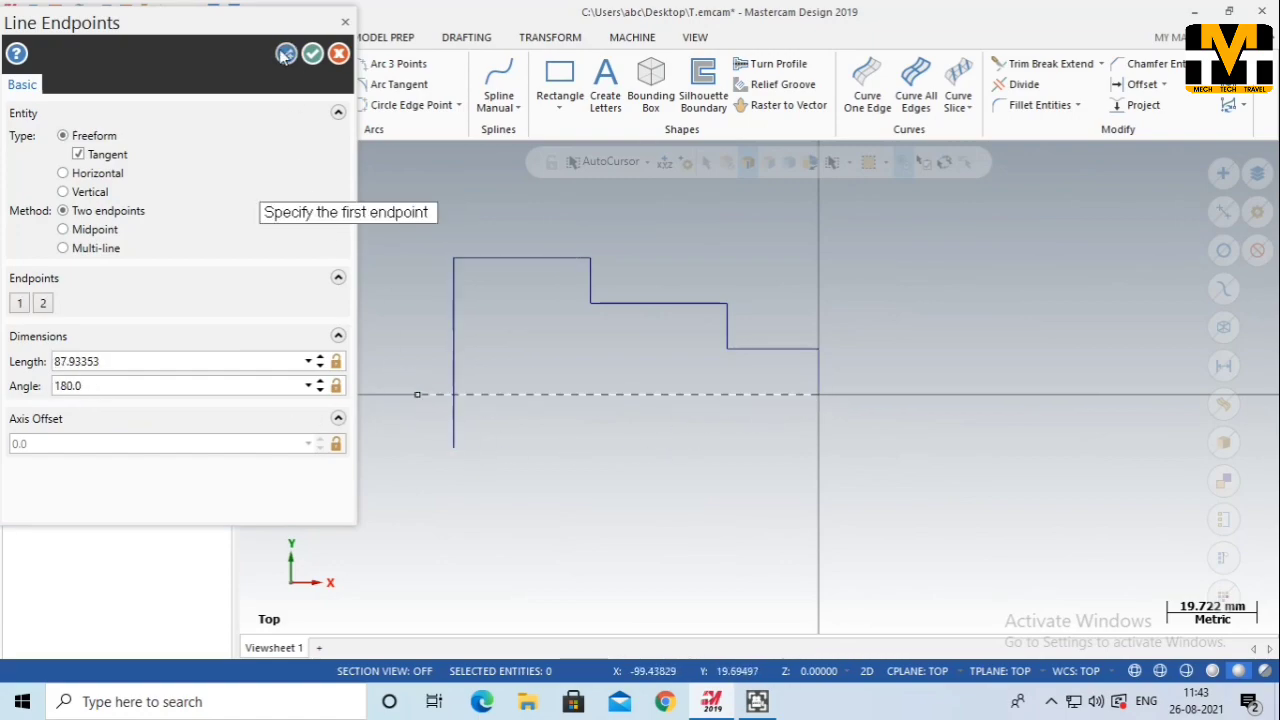
left_click(337, 56)
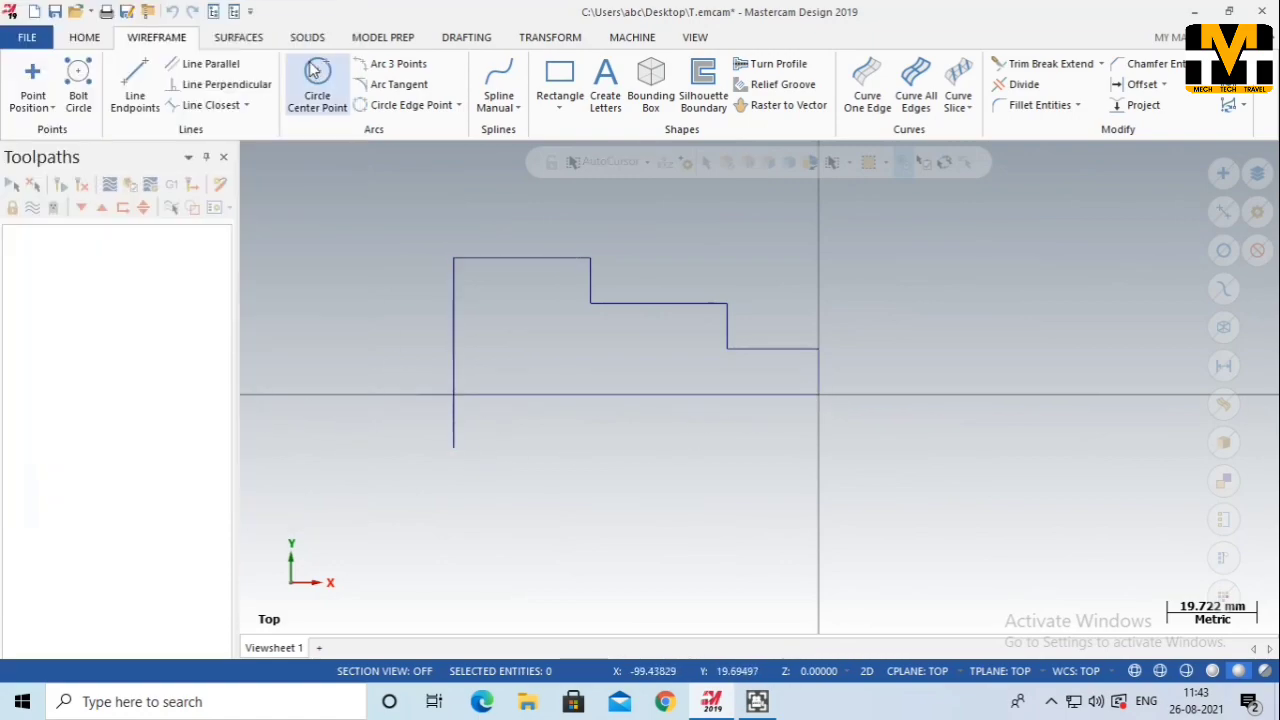
Trim both line overhangs beyond the profile's lower-left corner with Divide to close the contour
left_click(1021, 84)
scroll(395, 370, "up", 1)
left_click(429, 400)
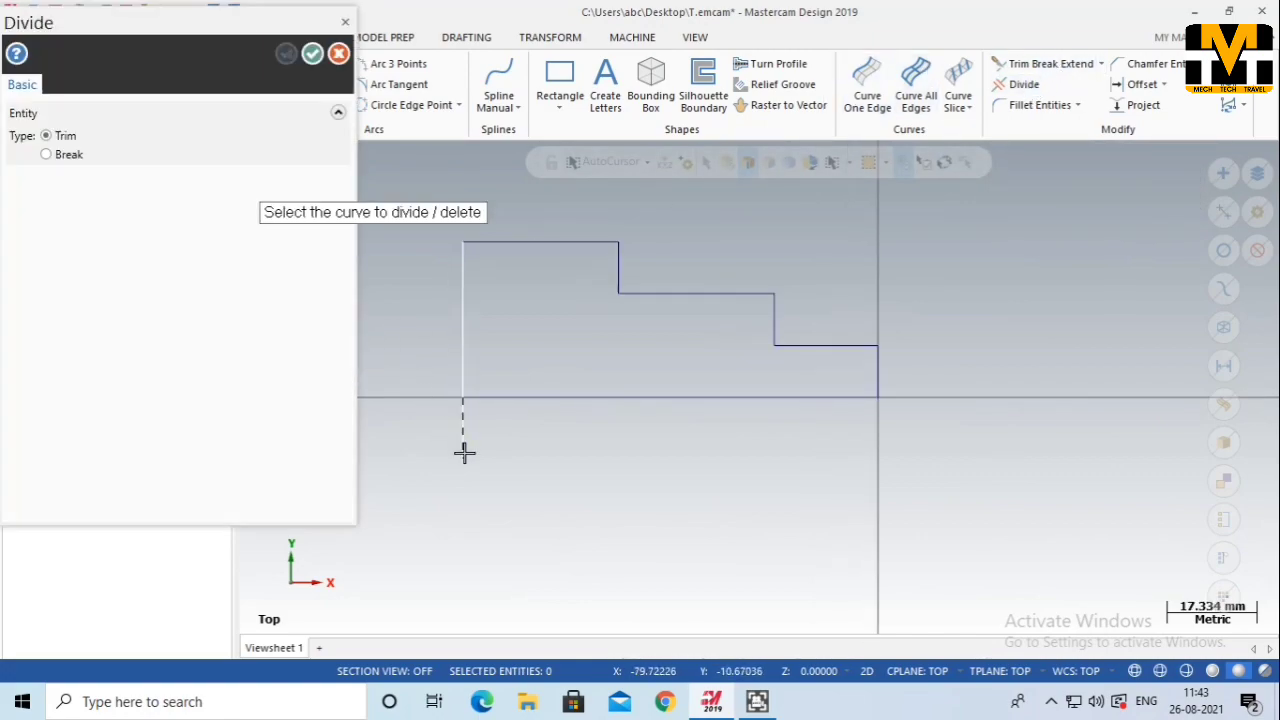
left_click(463, 440)
left_click(312, 54)
Fillet the outer corner of the profile's highest step with a 5 mm radius, trimming the entities
scroll(903, 320, "down", 4)
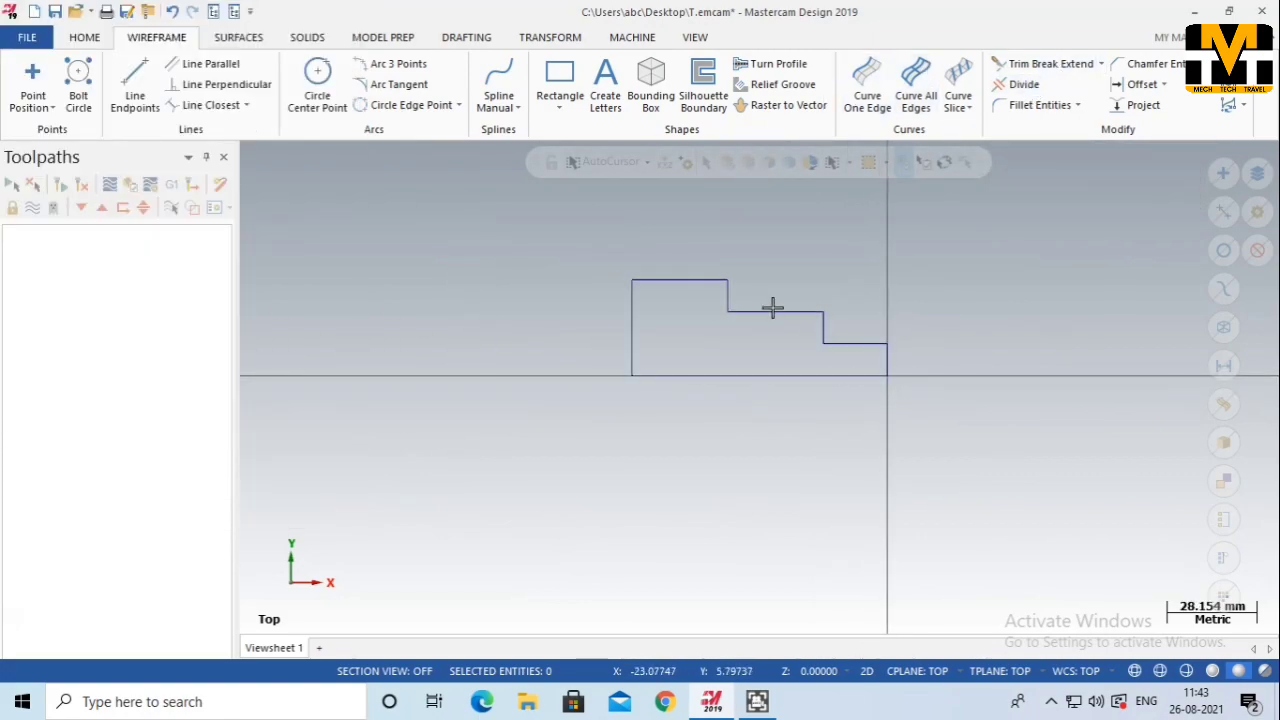
scroll(762, 316, "up", 4)
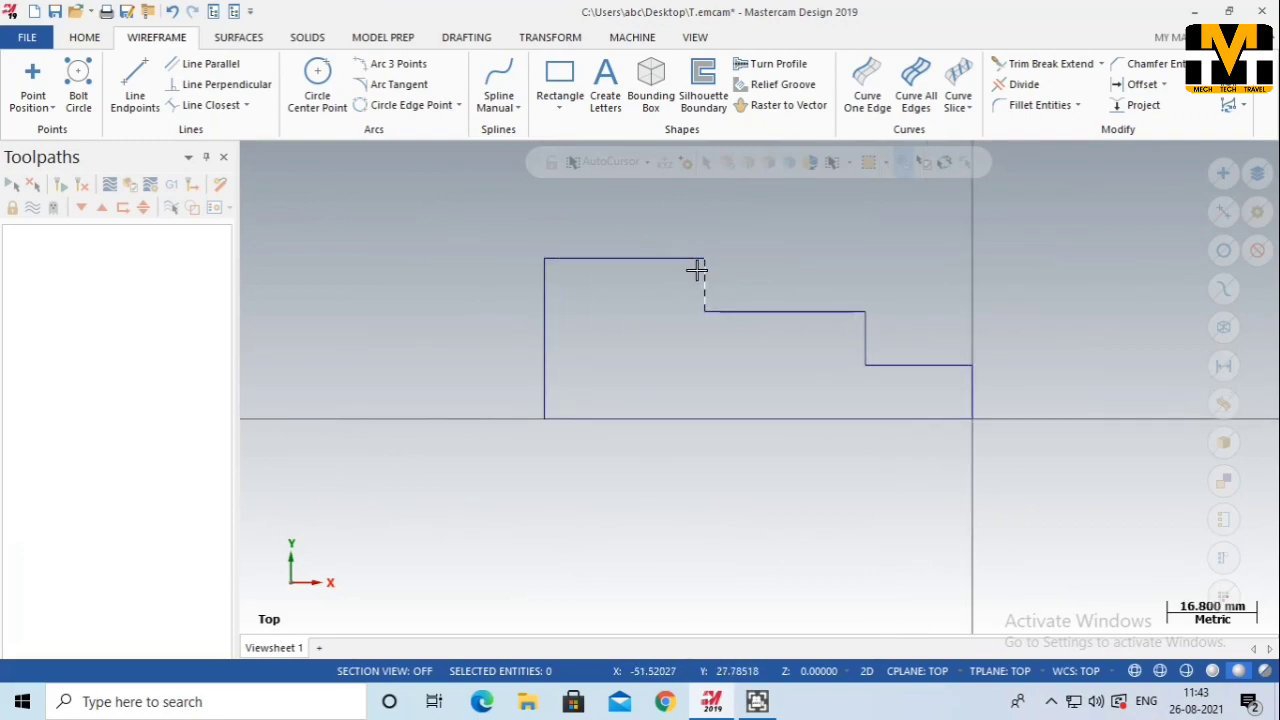
left_click(1020, 106)
left_click(665, 258)
left_click(686, 289)
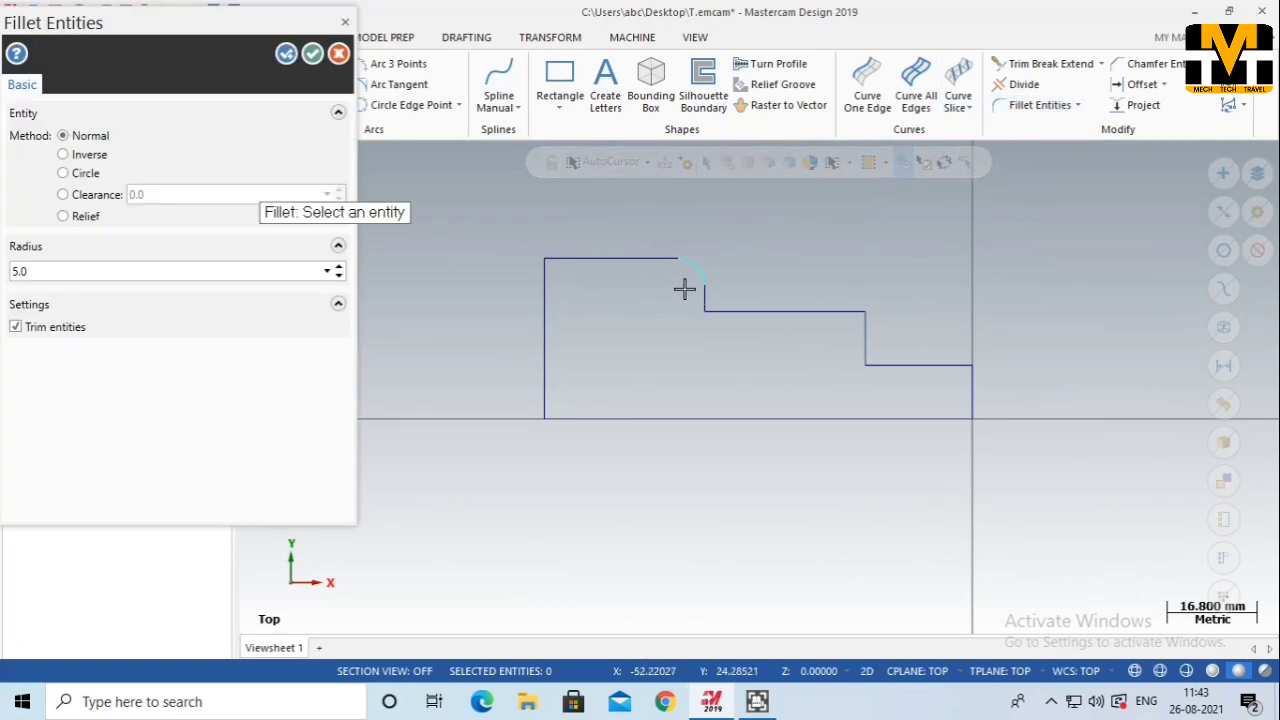
left_click(312, 54)
Chamfer the outer corner of the profile's lowest step at its right end with a single distance of 5 mm
scroll(680, 283, "up", 2)
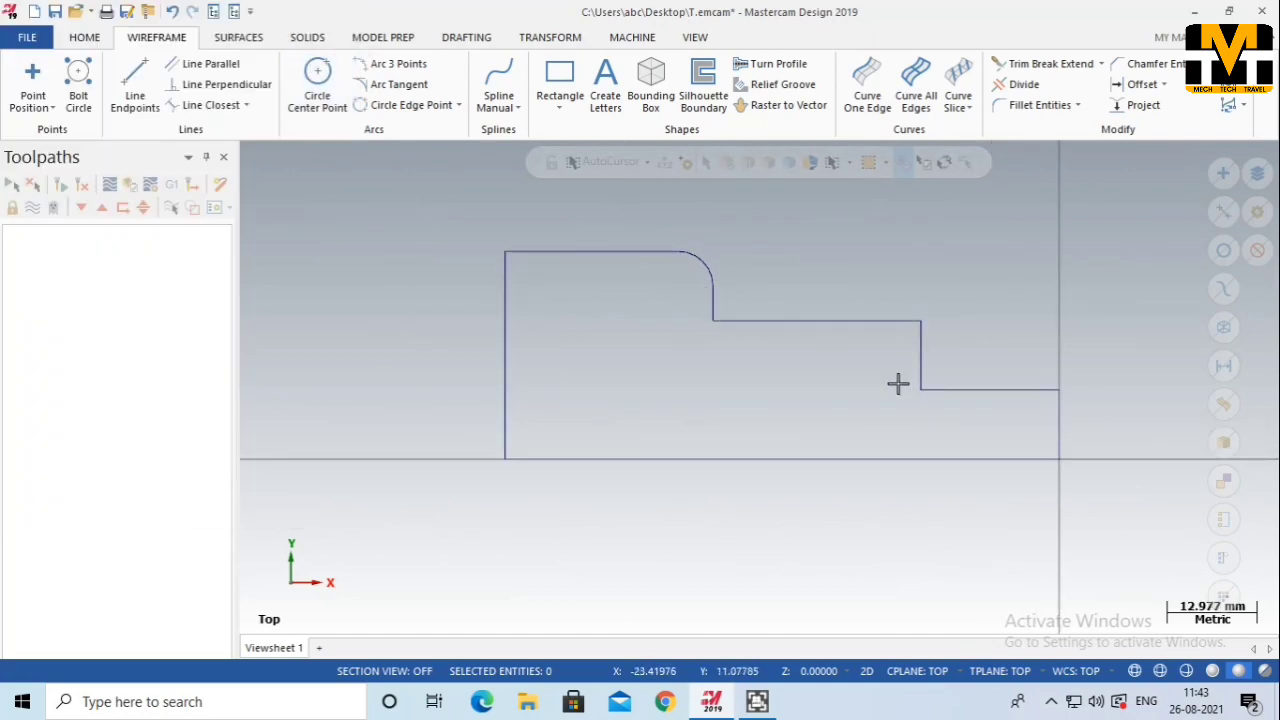
scroll(668, 330, "down", 3)
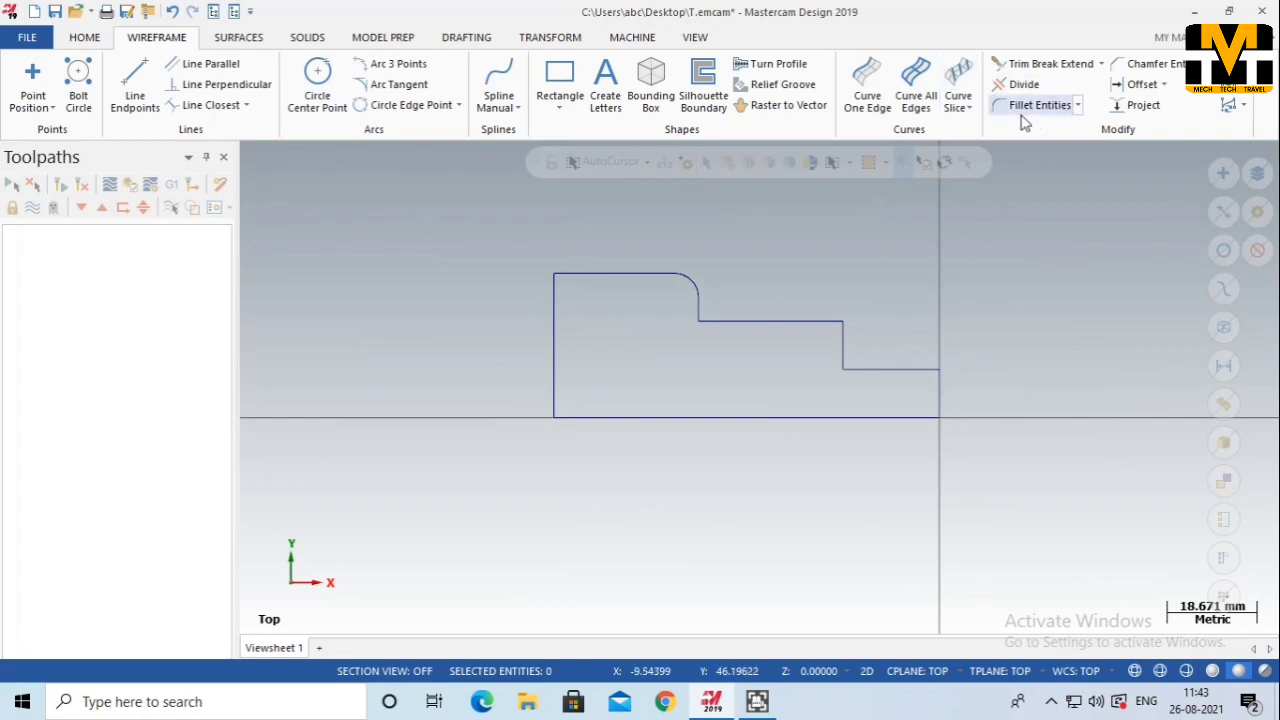
left_click(1155, 66)
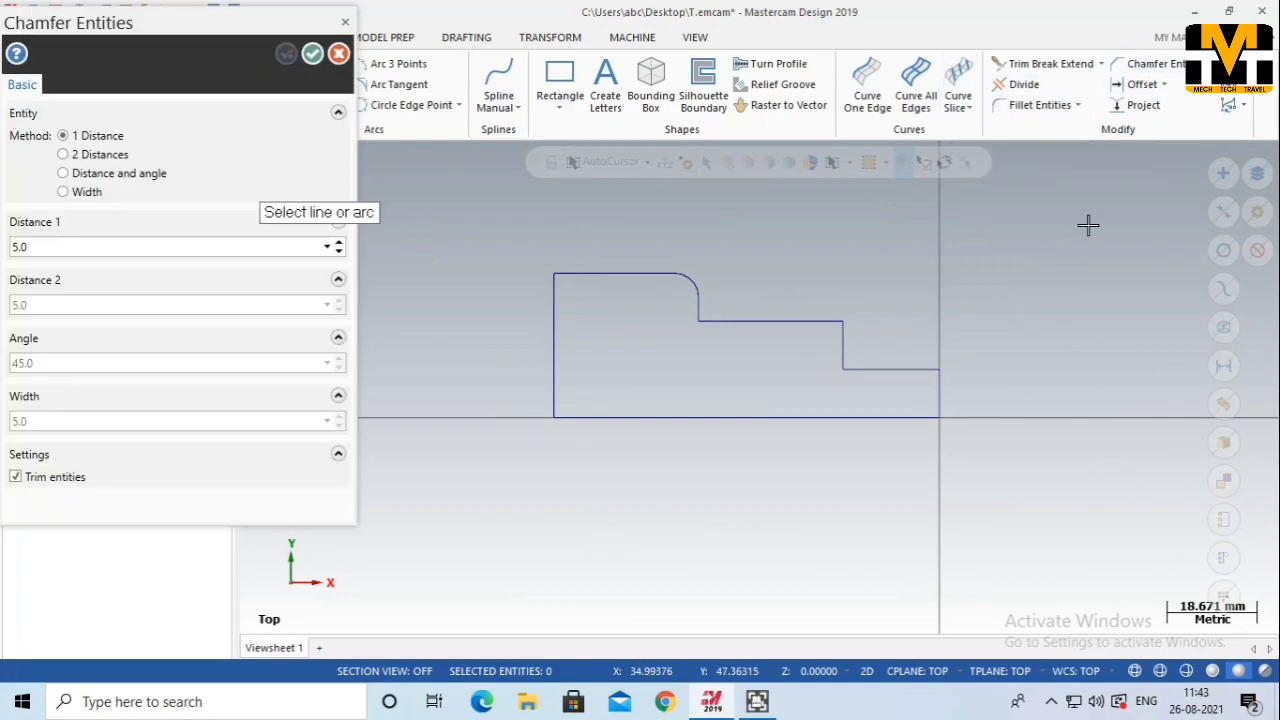
left_click(946, 389)
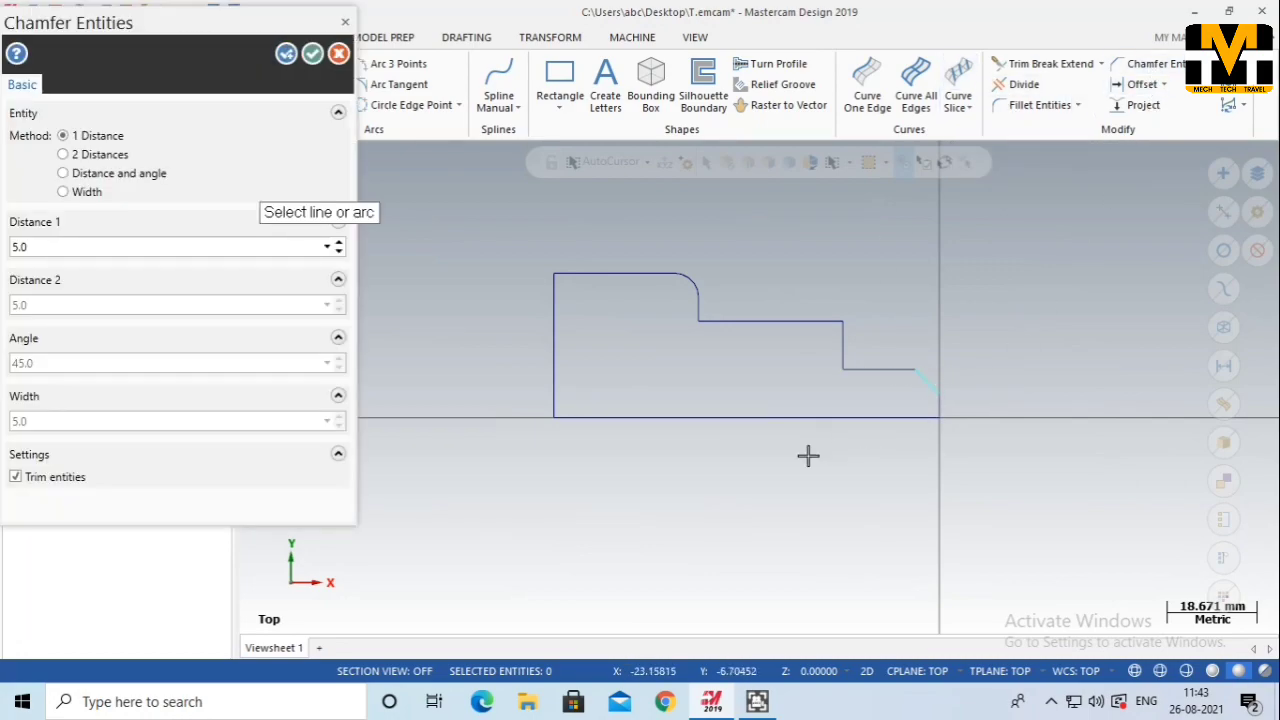
left_click(312, 53)
scroll(926, 383, "up", 2)
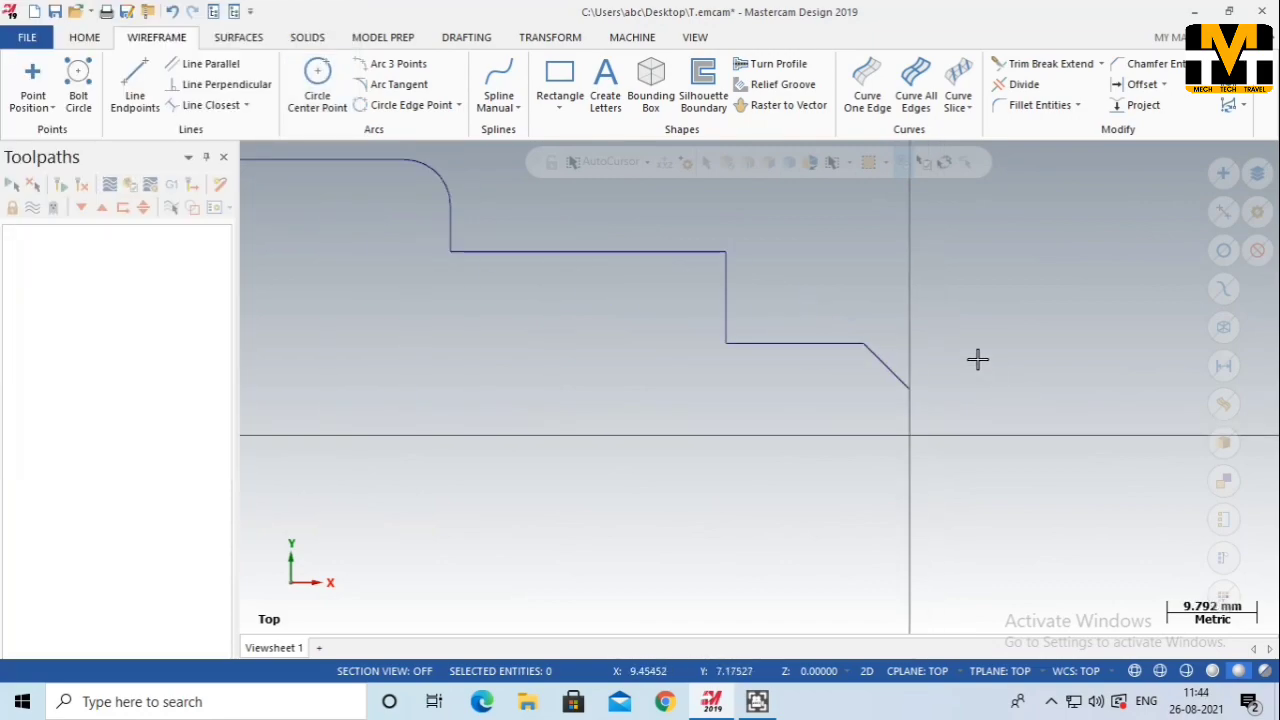
scroll(1065, 388, "down", 1)
middle_click_drag(994, 251, 905, 284)
scroll(905, 284, "down", 1)
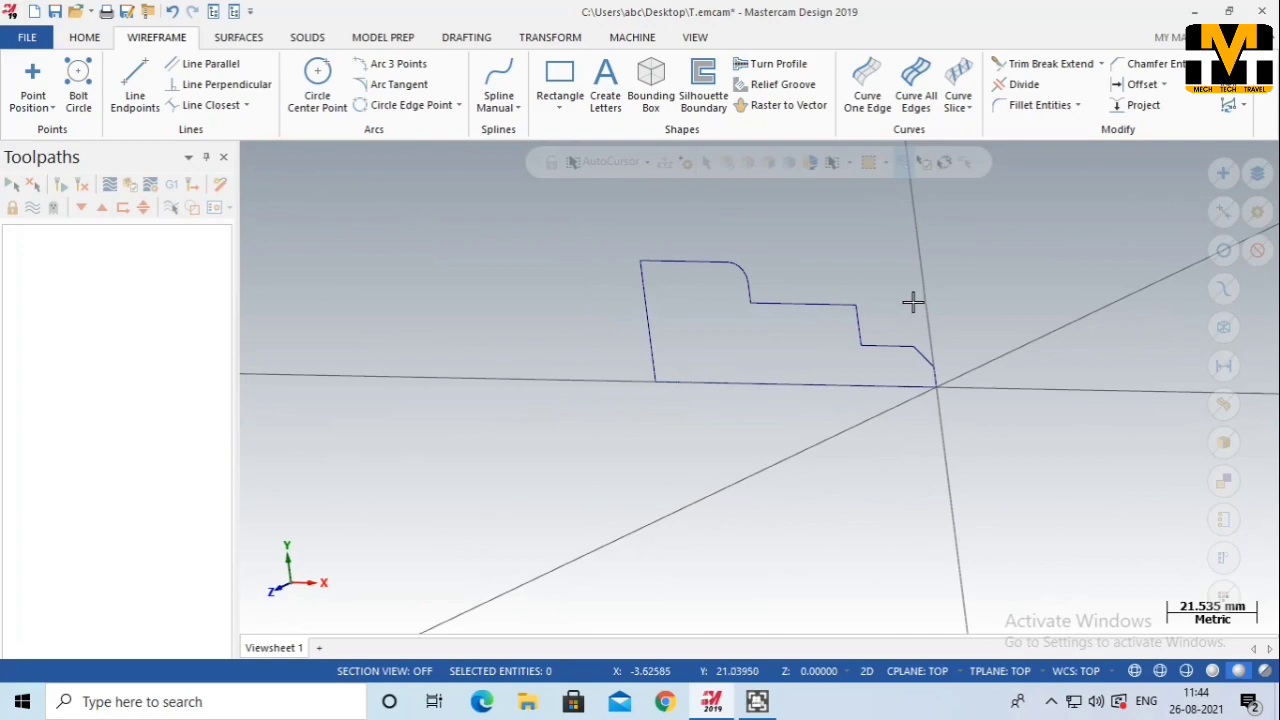
key("alt+1")
scroll(894, 354, "up", 2)
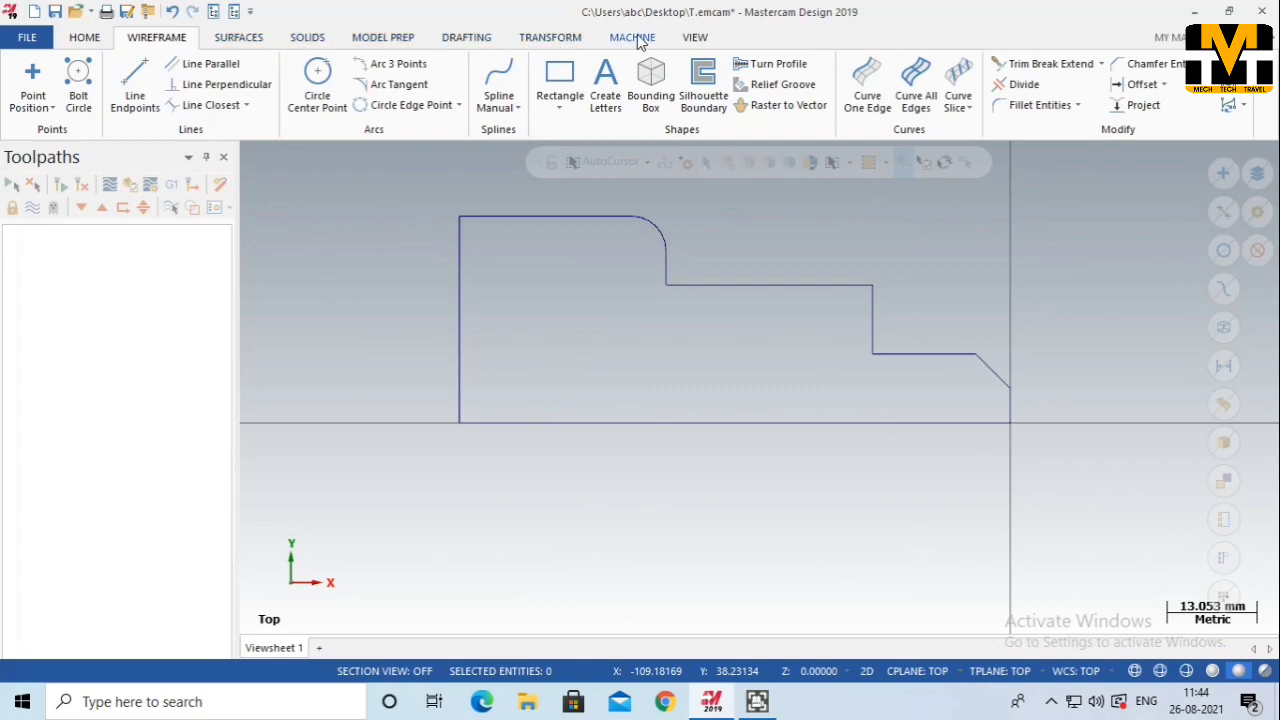
Add a vertical smart dimension for the height of the profile's left edge, placed outside to its left
left_click(466, 37)
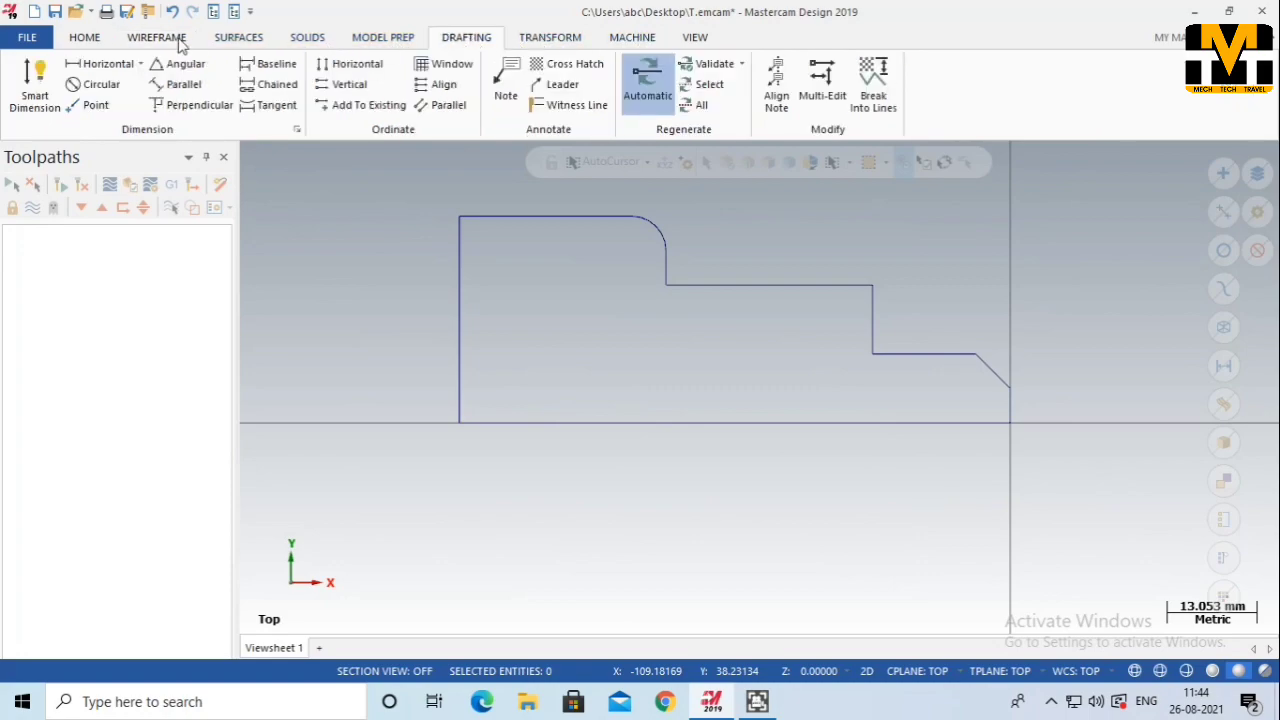
left_click(40, 90)
scroll(1057, 363, "down", 3)
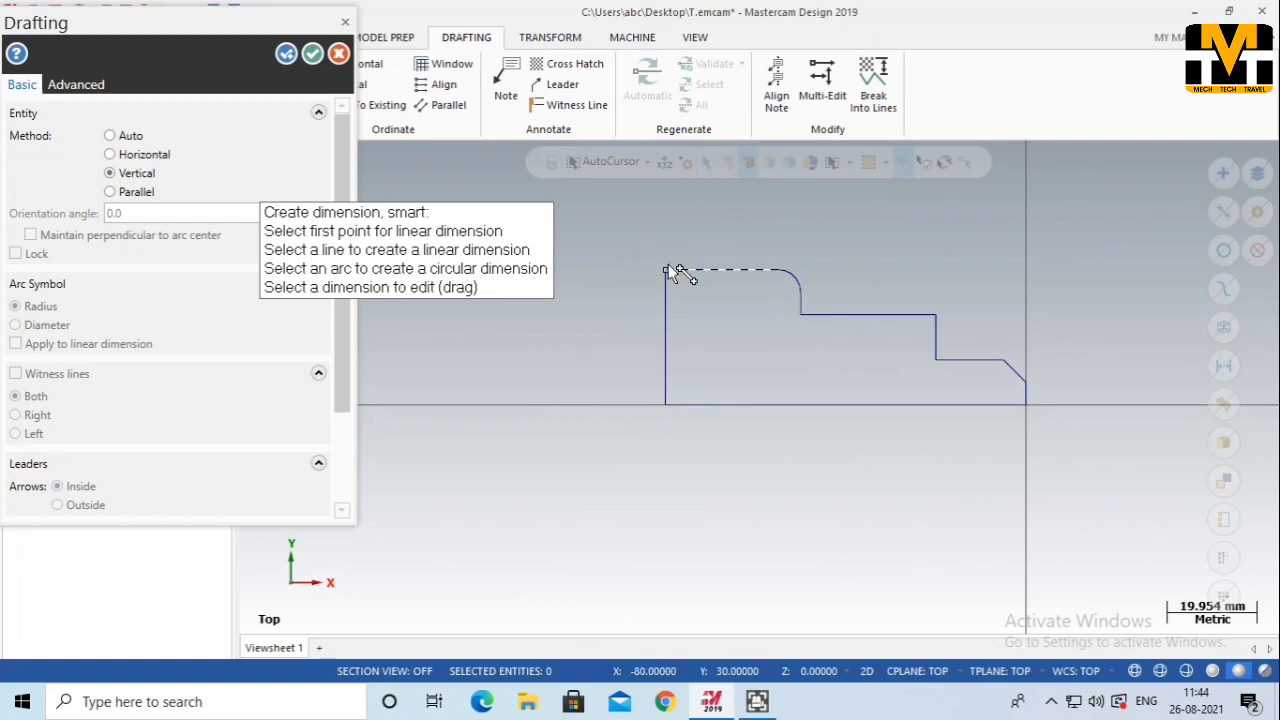
left_click(667, 270)
left_click(665, 404)
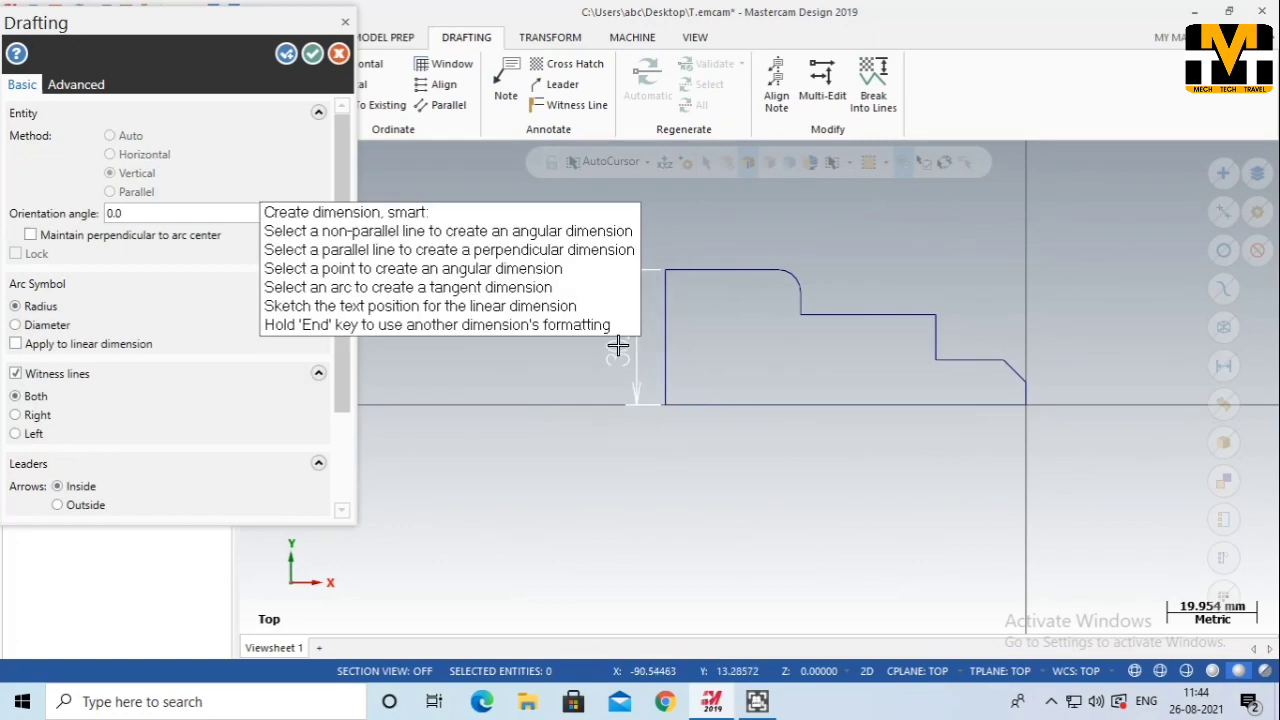
left_click(617, 346)
scroll(617, 346, "down", 2)
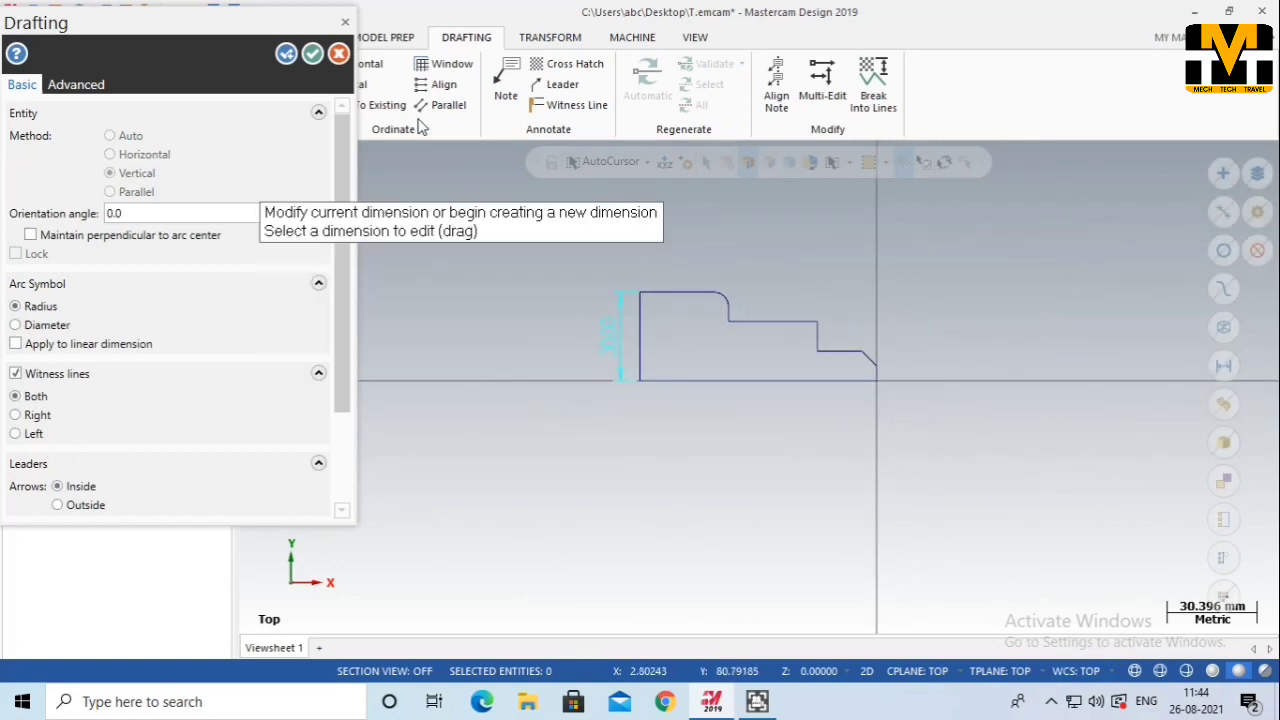
Add a vertical dimension from the chamfer's upper corner to the origin, placed to the right of the profile
scroll(815, 347, "up", 3)
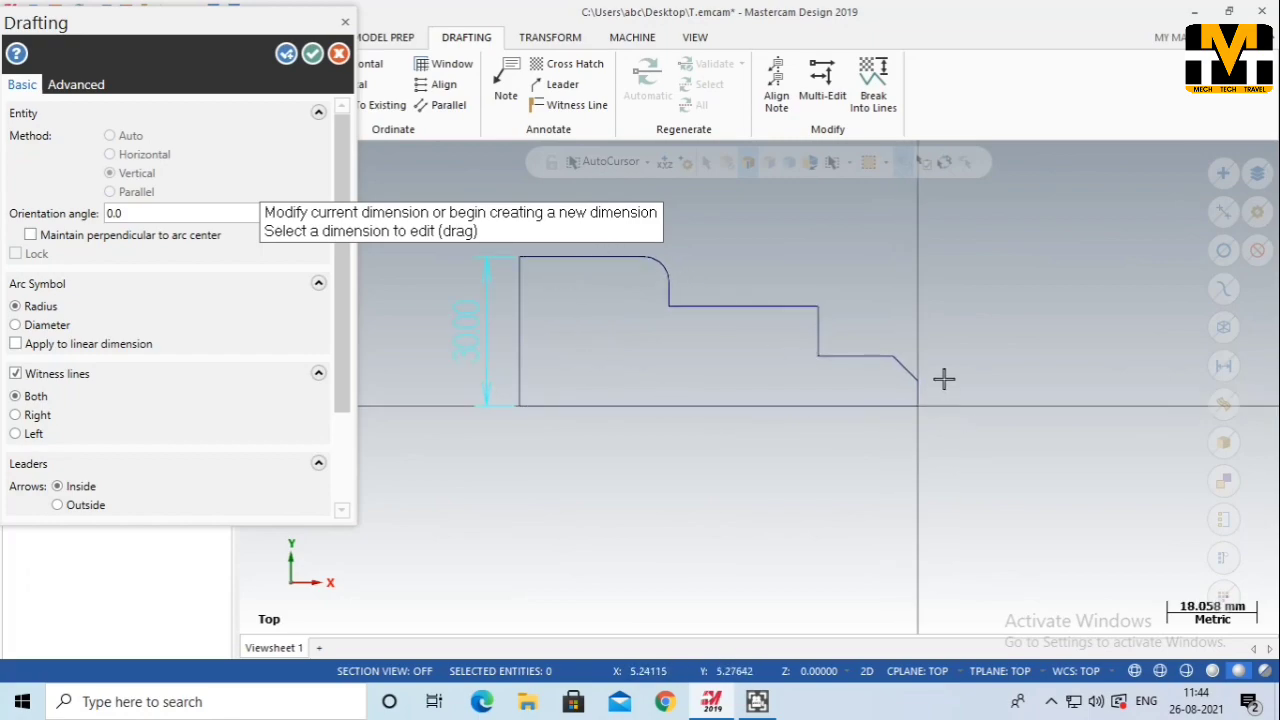
left_click(893, 356)
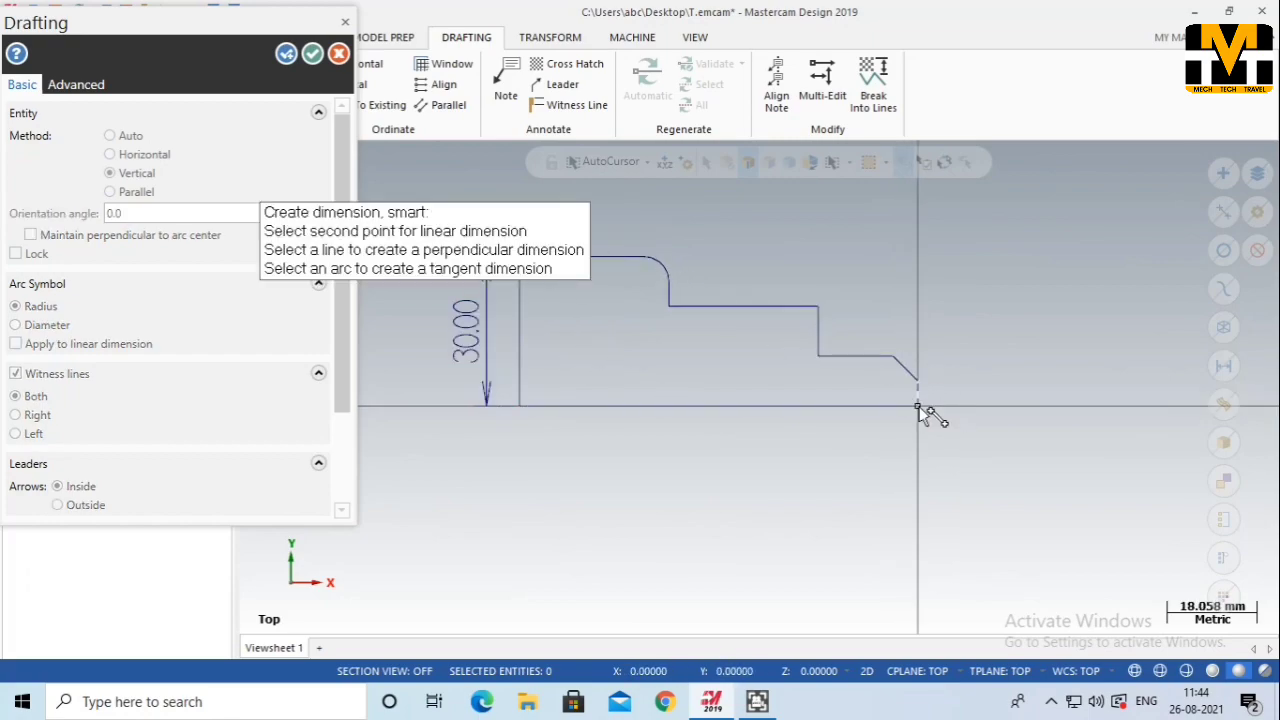
left_click(918, 405)
left_click(990, 370)
scroll(981, 268, "up", 2)
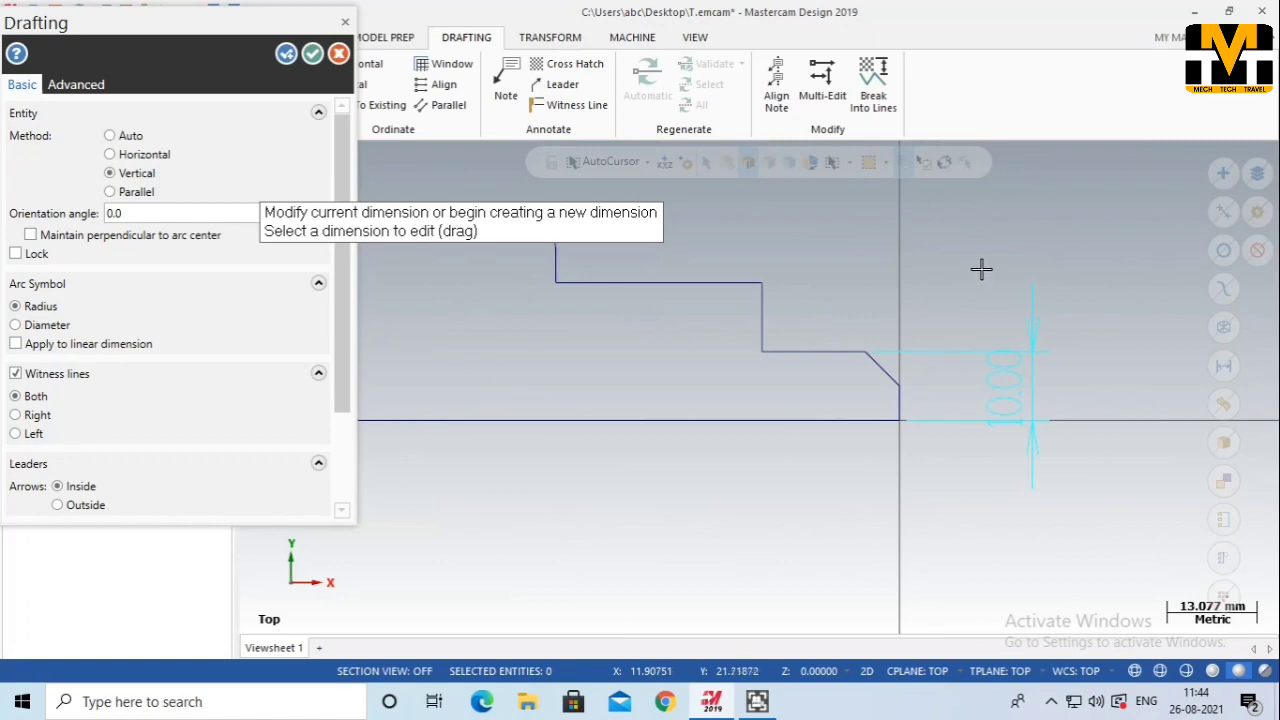
left_click(312, 53)
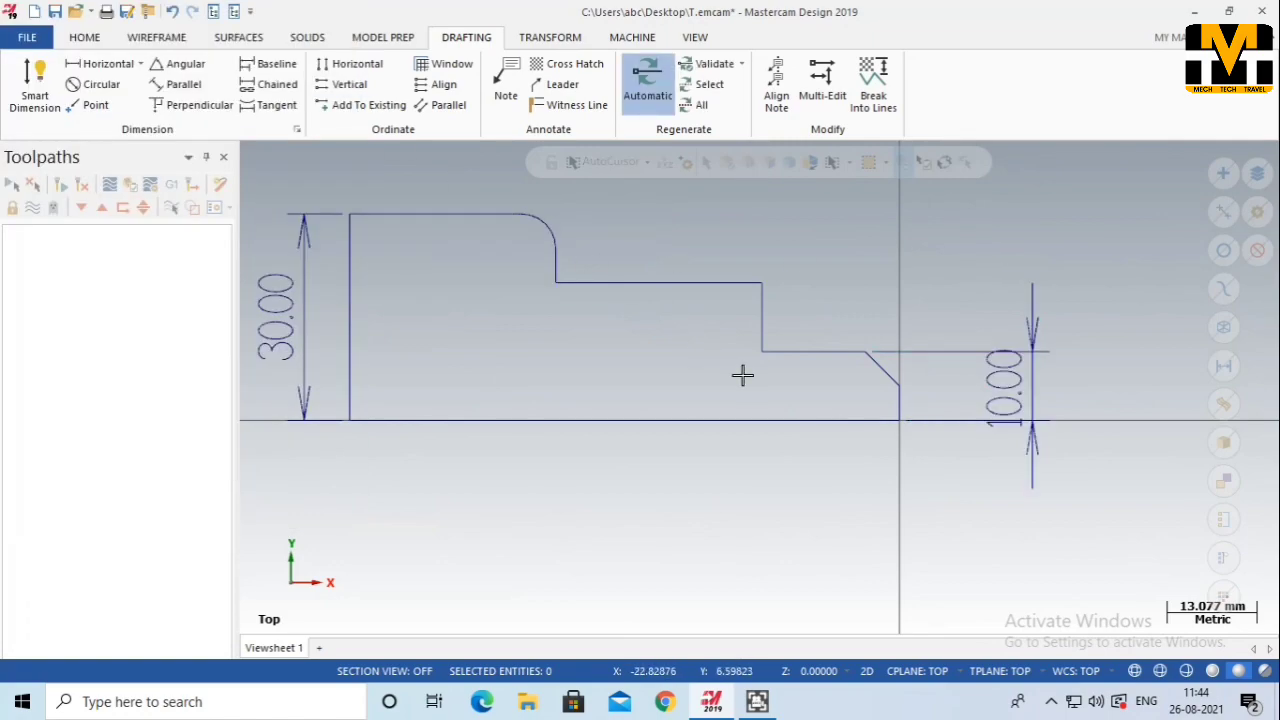
Move the text of the lowest step's height dimension up, above the upper witness line
scroll(850, 374, "down", 1)
scroll(971, 375, "up", 1)
left_click(964, 338)
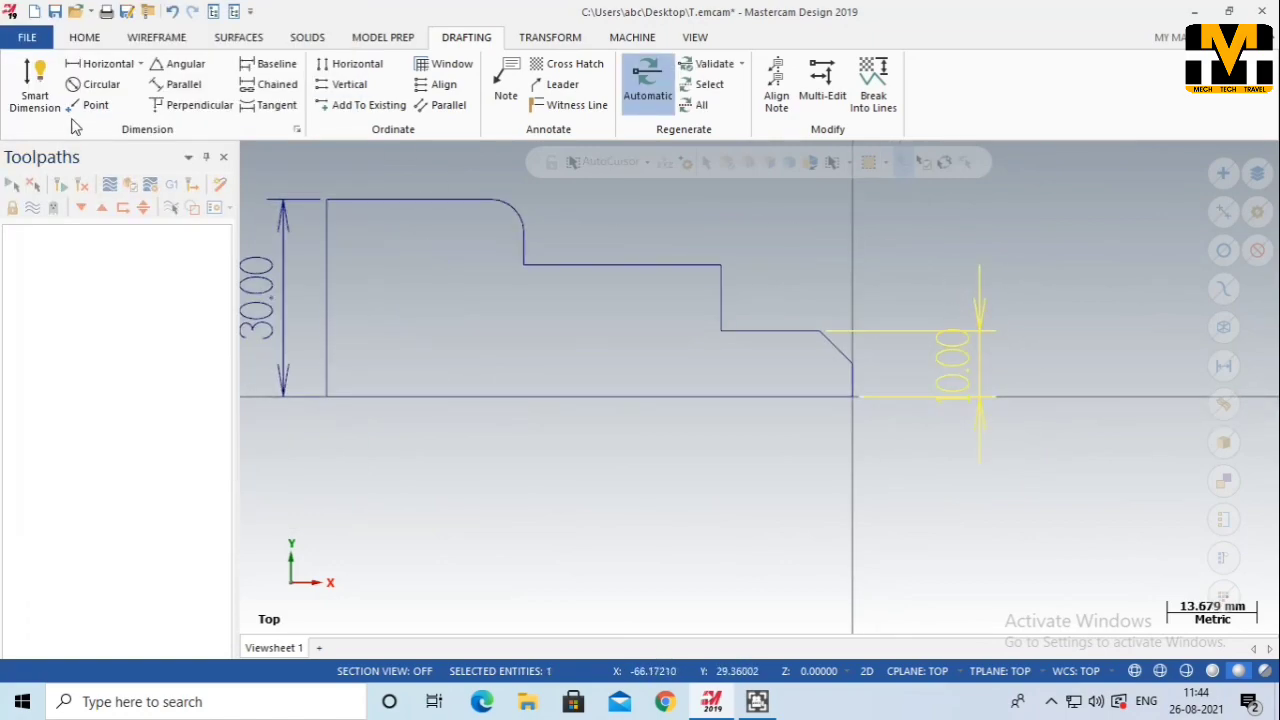
left_click(35, 85)
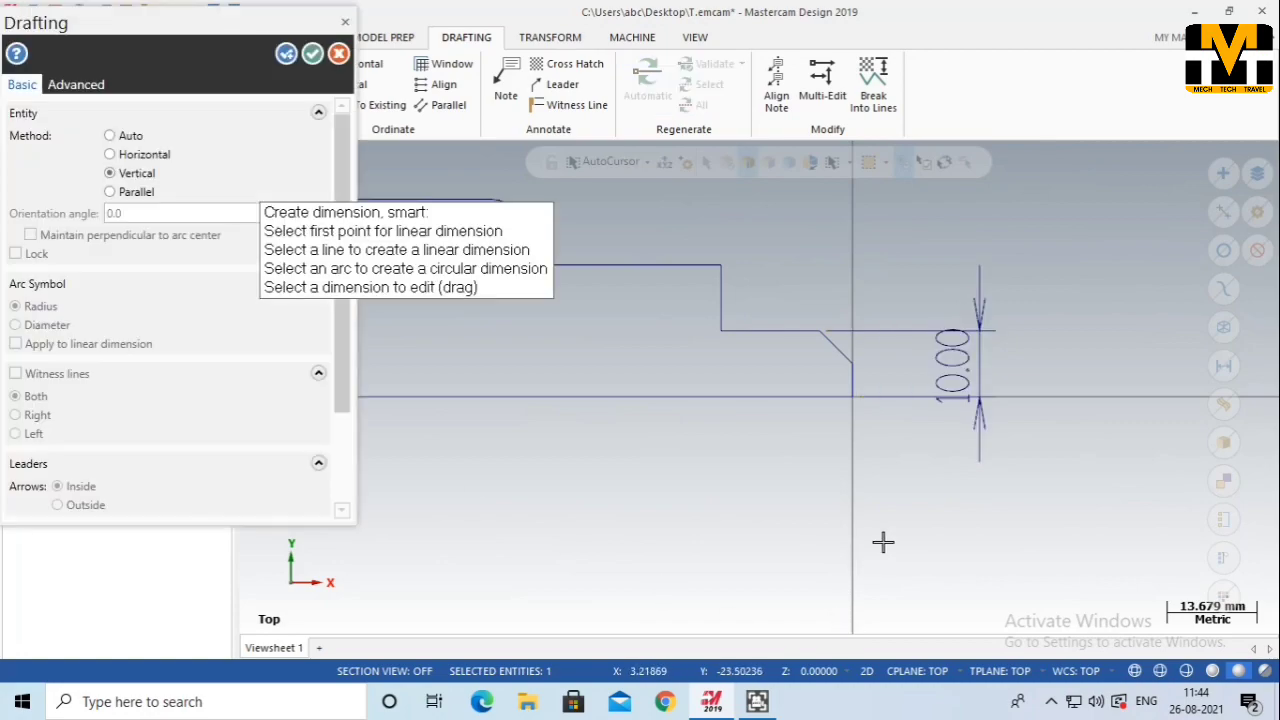
left_click(957, 374)
left_click(935, 290)
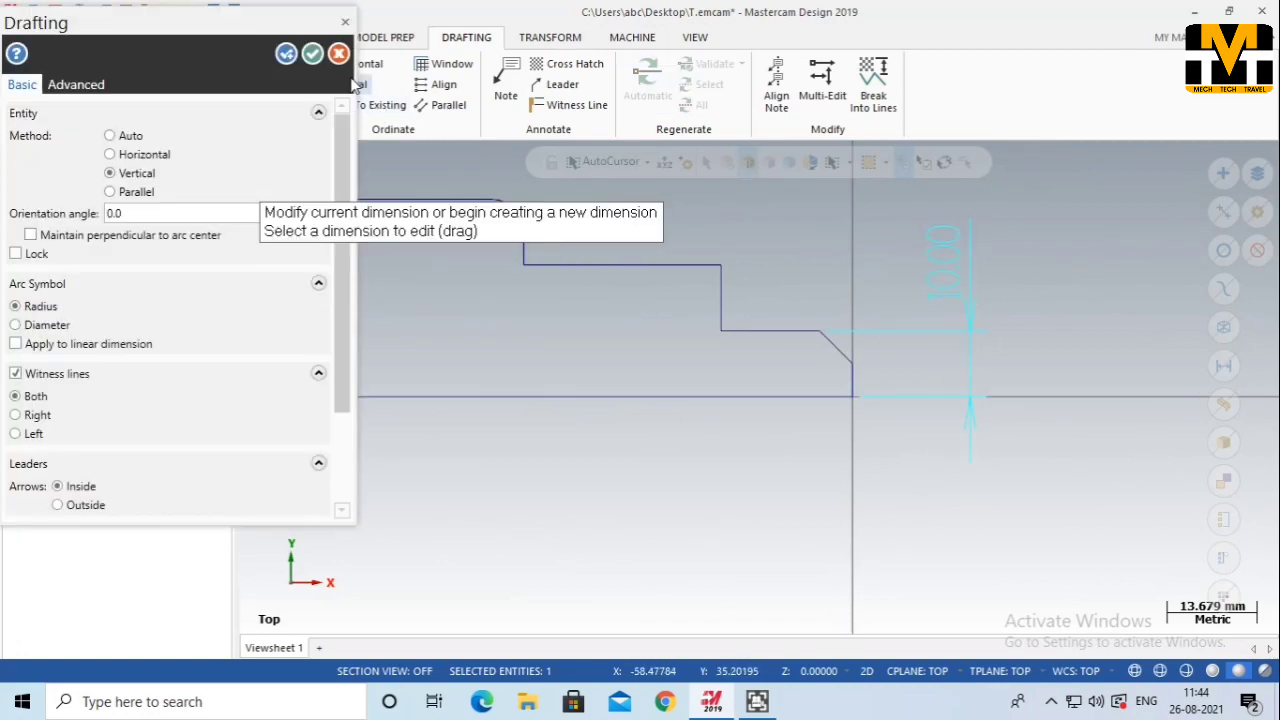
left_click(312, 53)
scroll(571, 417, "down", 3)
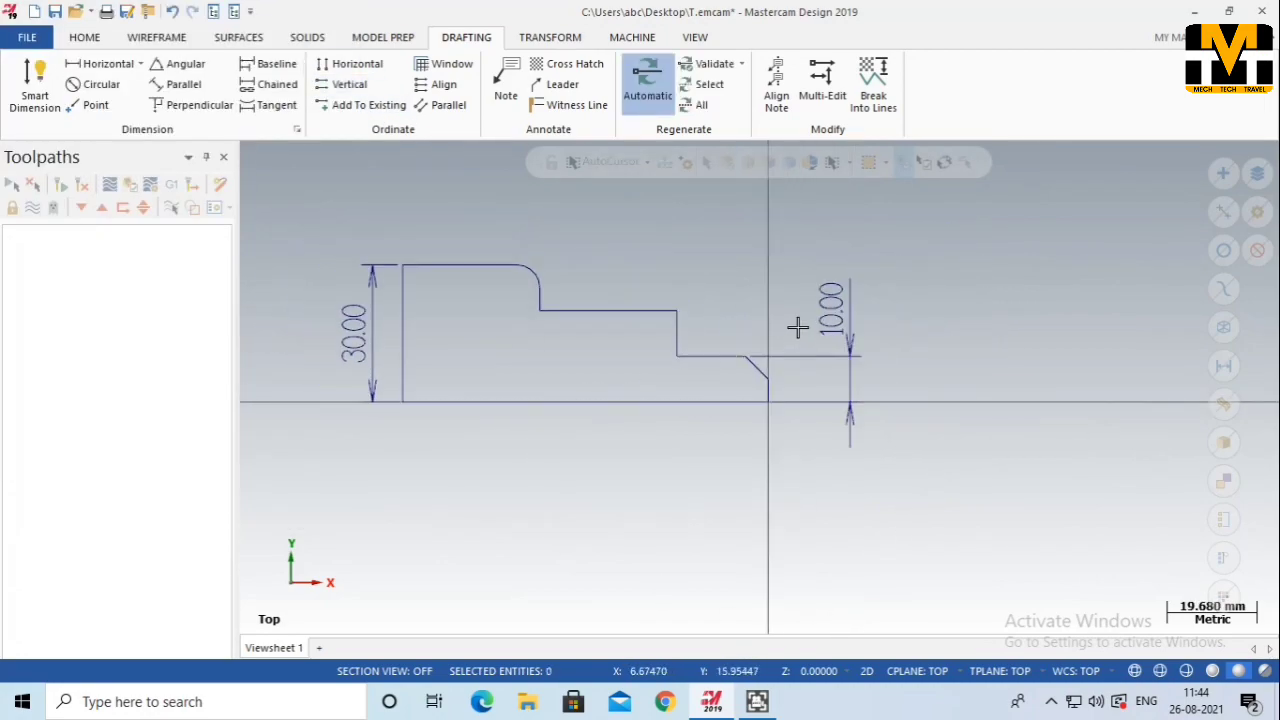
scroll(1029, 320, "down", 1)
left_click(304, 37)
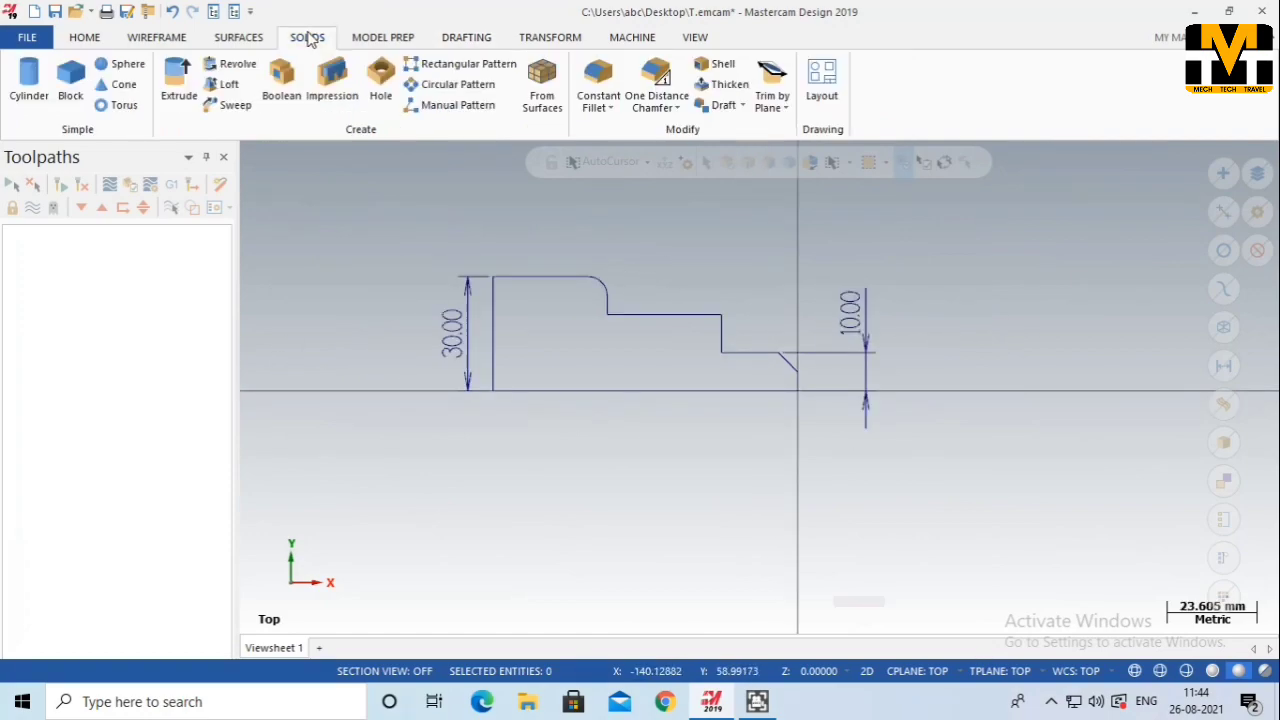
left_click(246, 42)
left_click(318, 43)
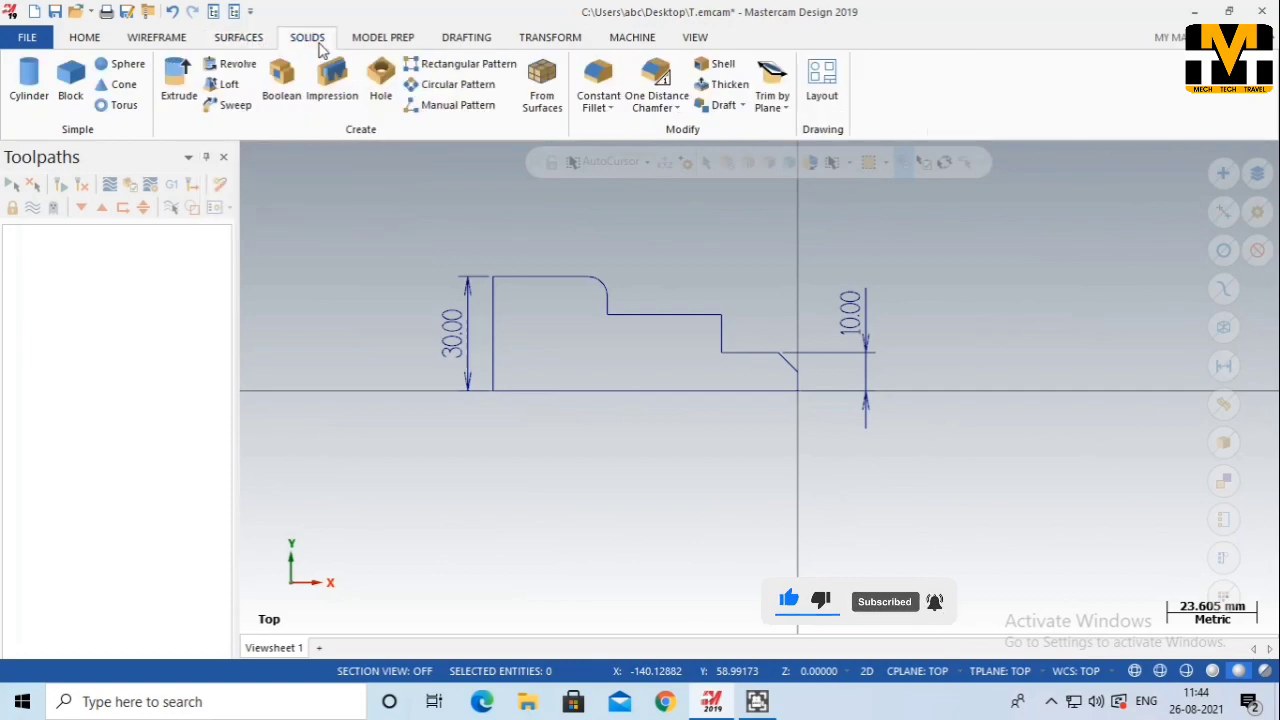
left_click(238, 40)
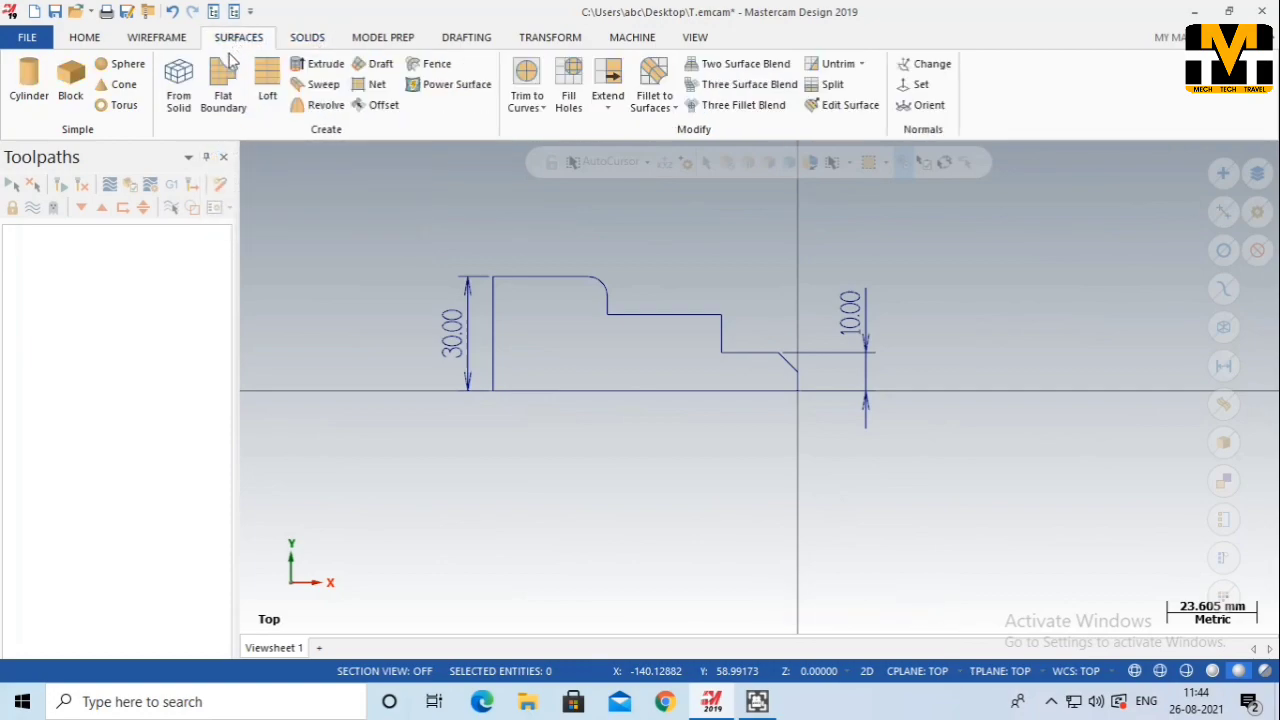
Revolve the closed profile chain 360° about its bottom line to create a solid body
left_click(306, 40)
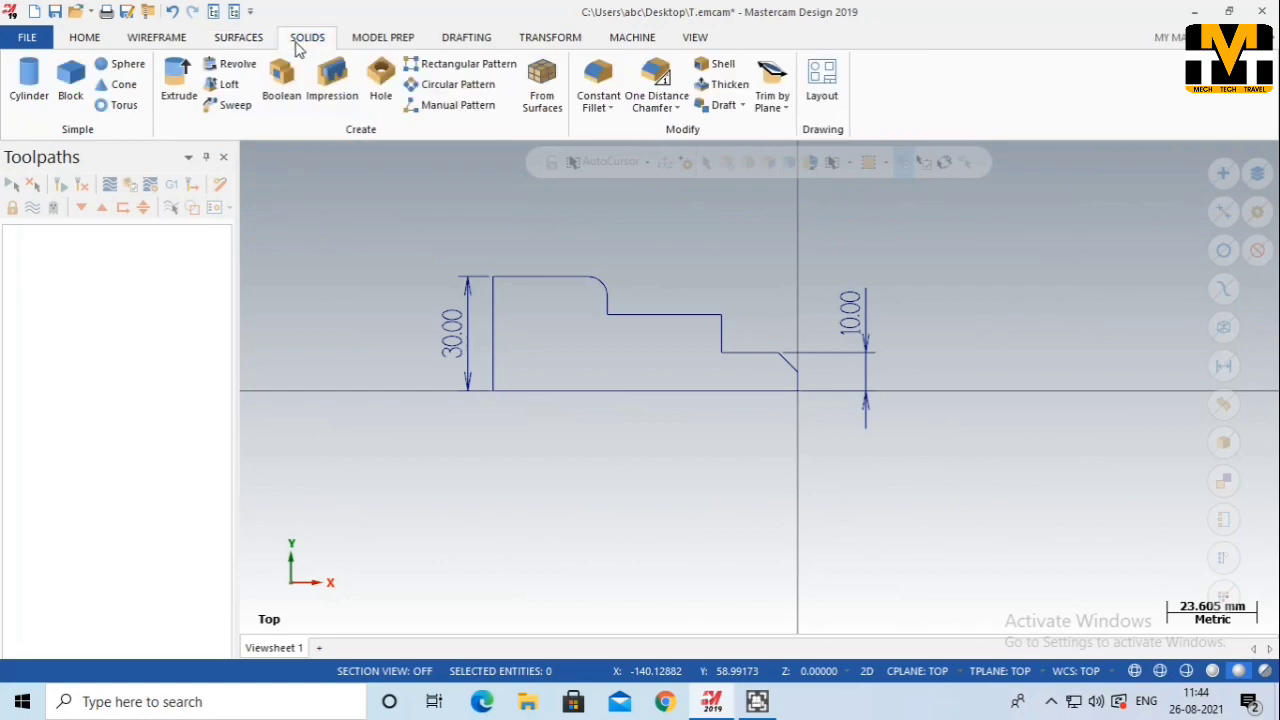
left_click(232, 64)
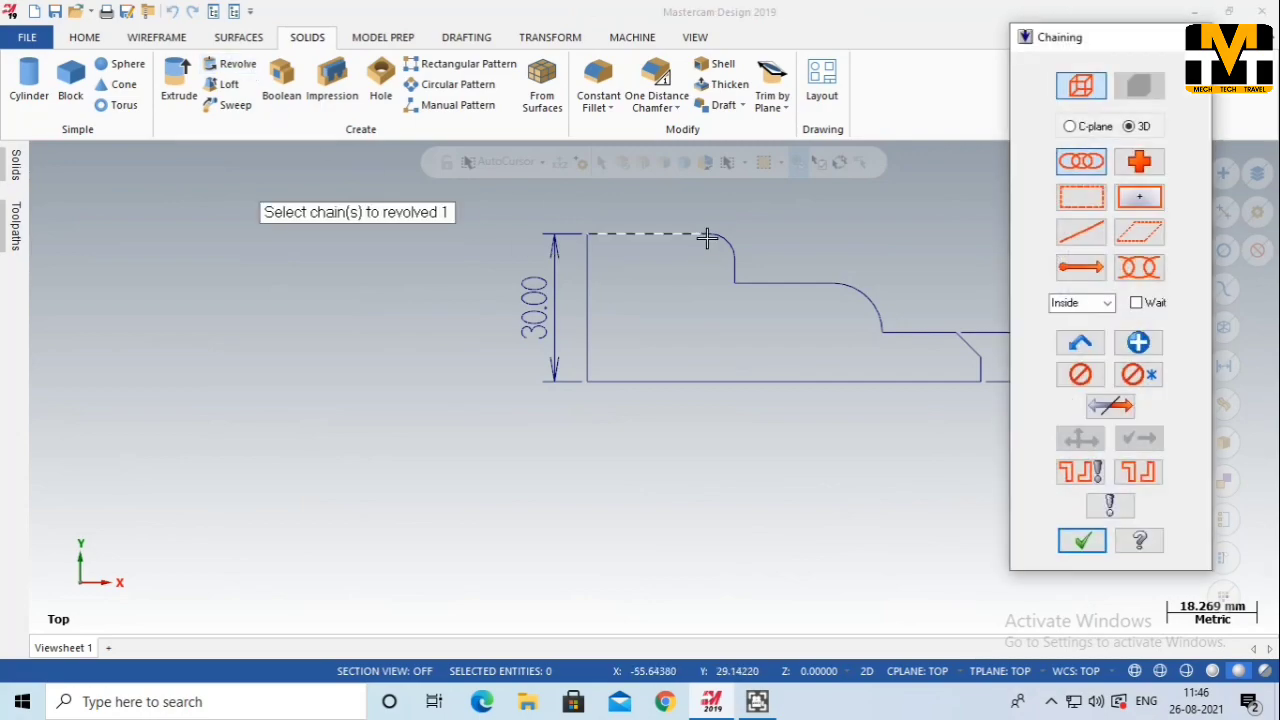
left_click(709, 235)
left_click(1077, 540)
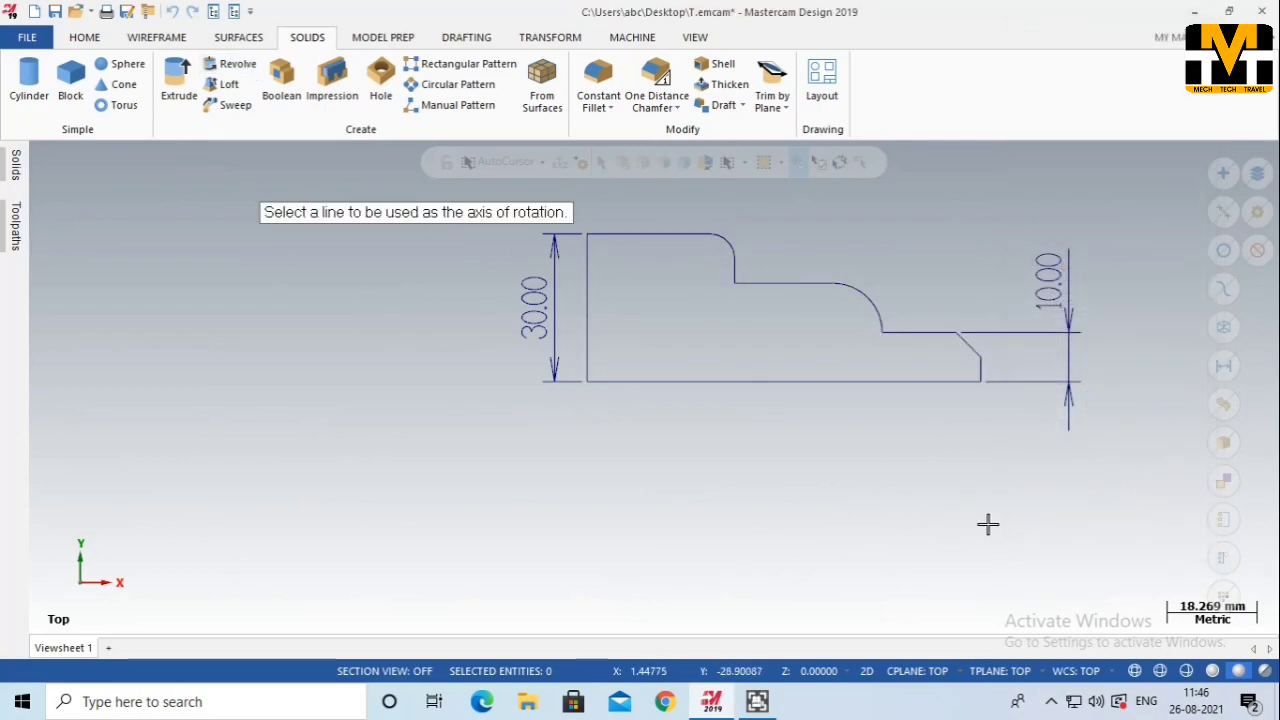
left_click(800, 381)
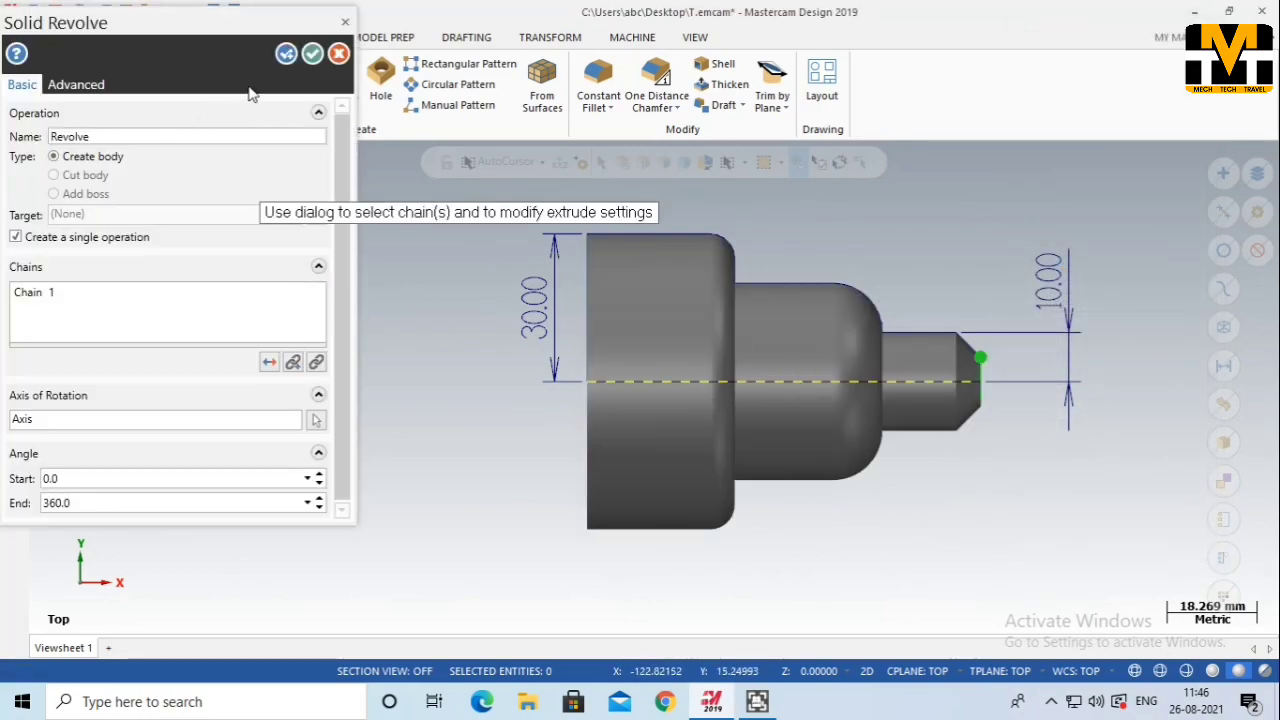
left_click(312, 53)
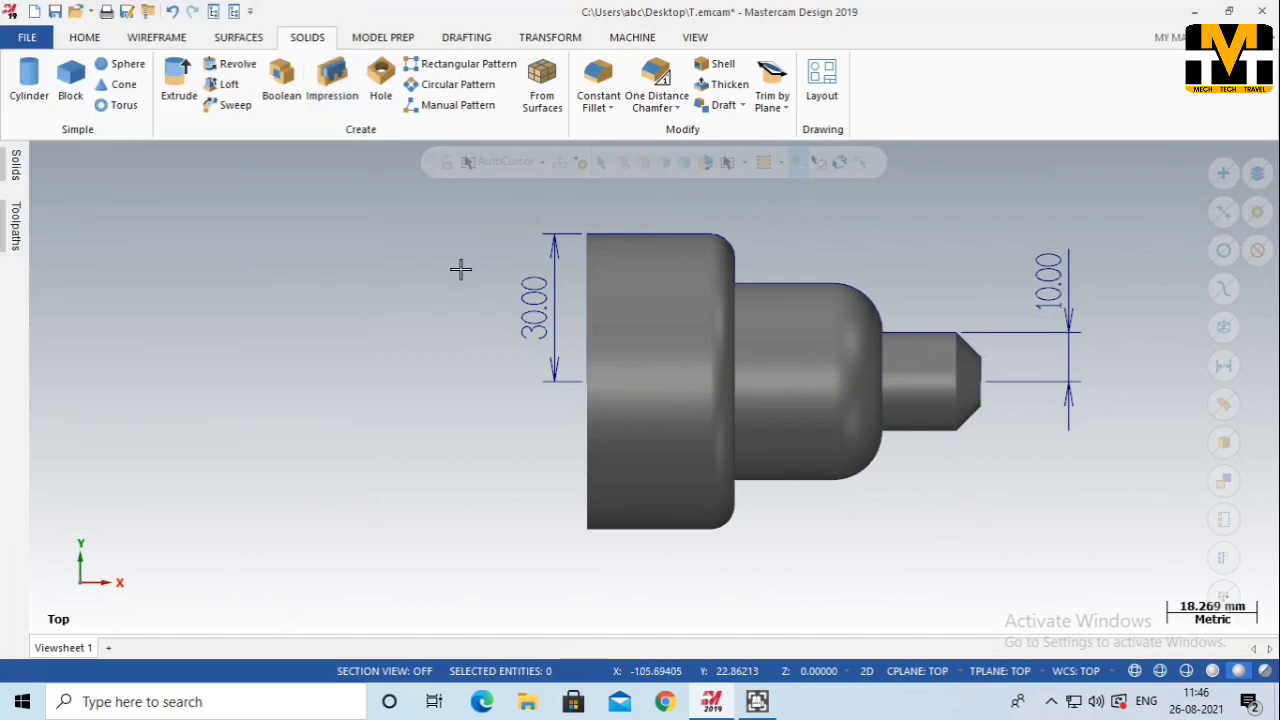
Delete both height dimensions beside the revolved solid
scroll(480, 262, "down", 3)
middle_click_drag(834, 434, 795, 446)
scroll(665, 310, "up", 3)
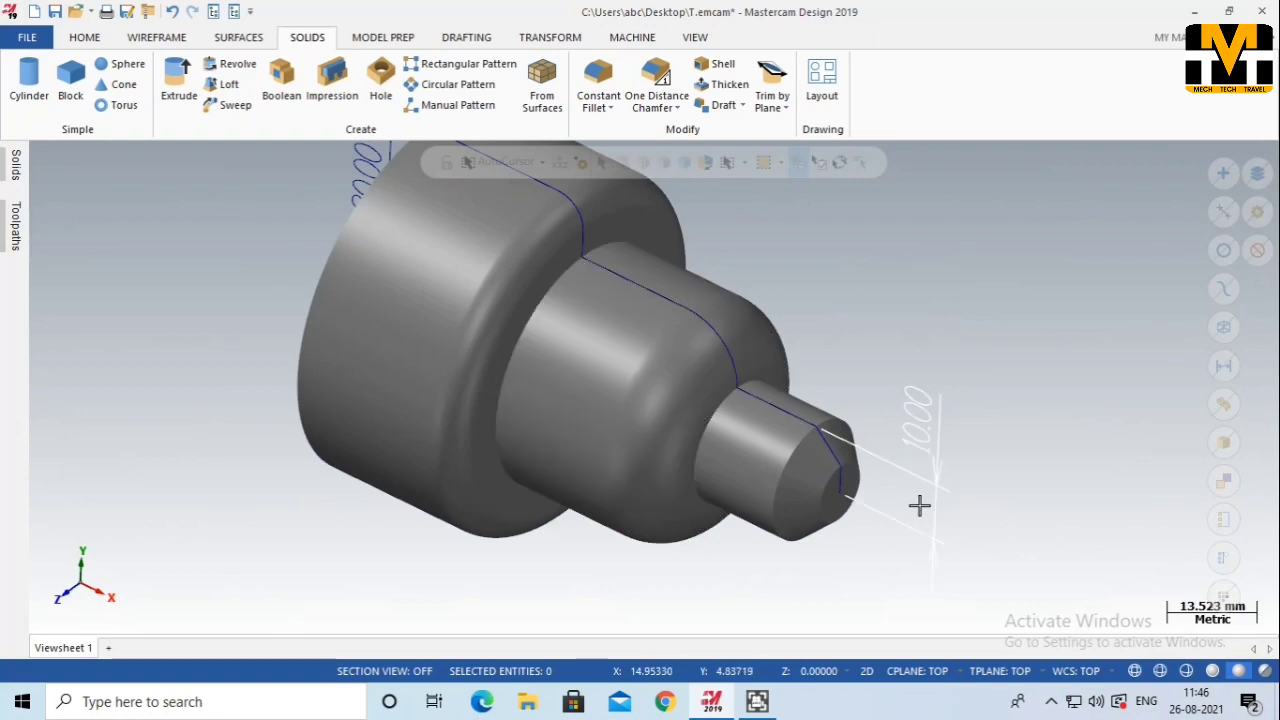
middle_click_drag(920, 506, 943, 437)
left_click(914, 388)
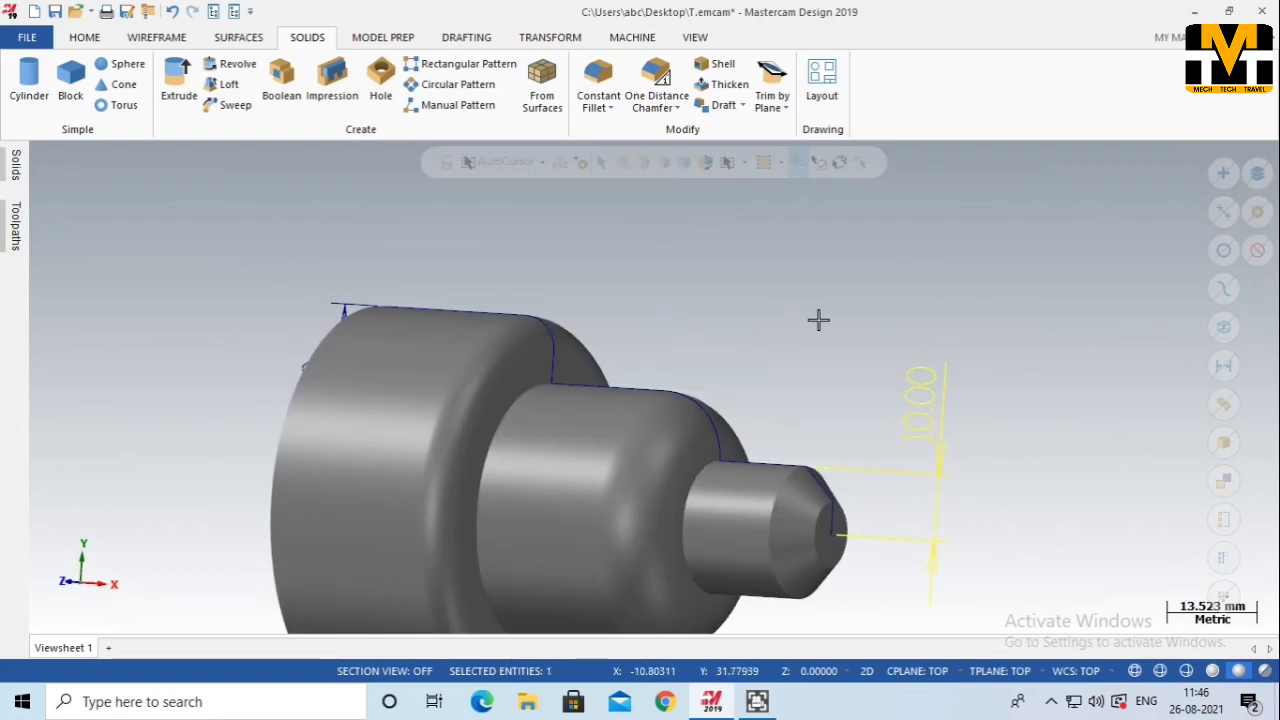
middle_click_drag(818, 319, 797, 309)
left_click(306, 333)
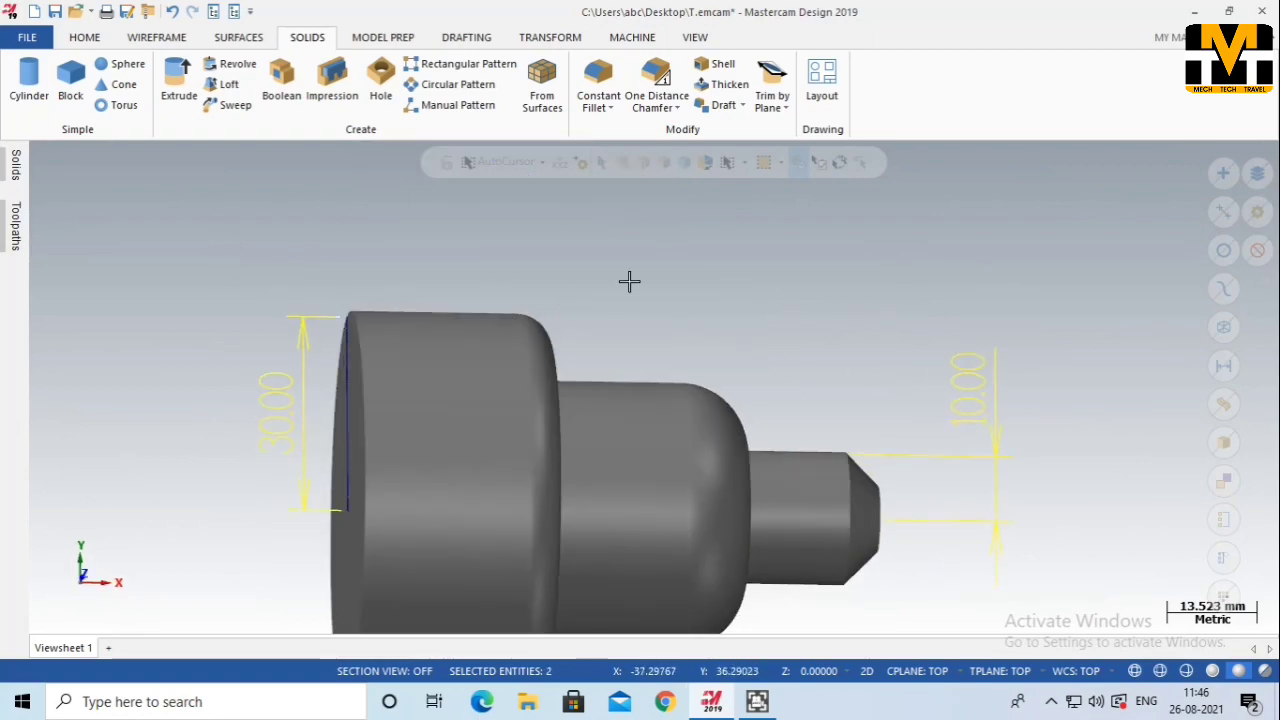
key("Delete")
Inspect the revolved solid from several angles and return to the top view
scroll(546, 331, "down", 3)
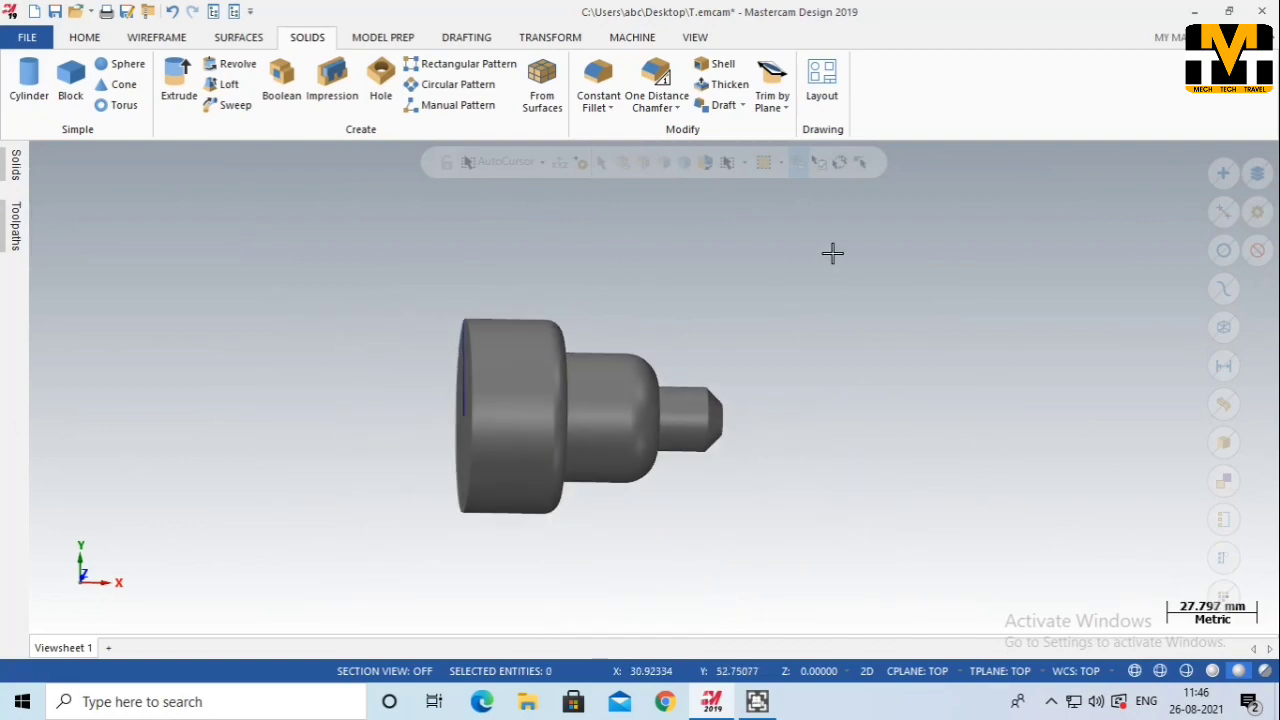
middle_click_drag(821, 277, 897, 326)
scroll(638, 337, "up", 2)
scroll(638, 337, "up", 2)
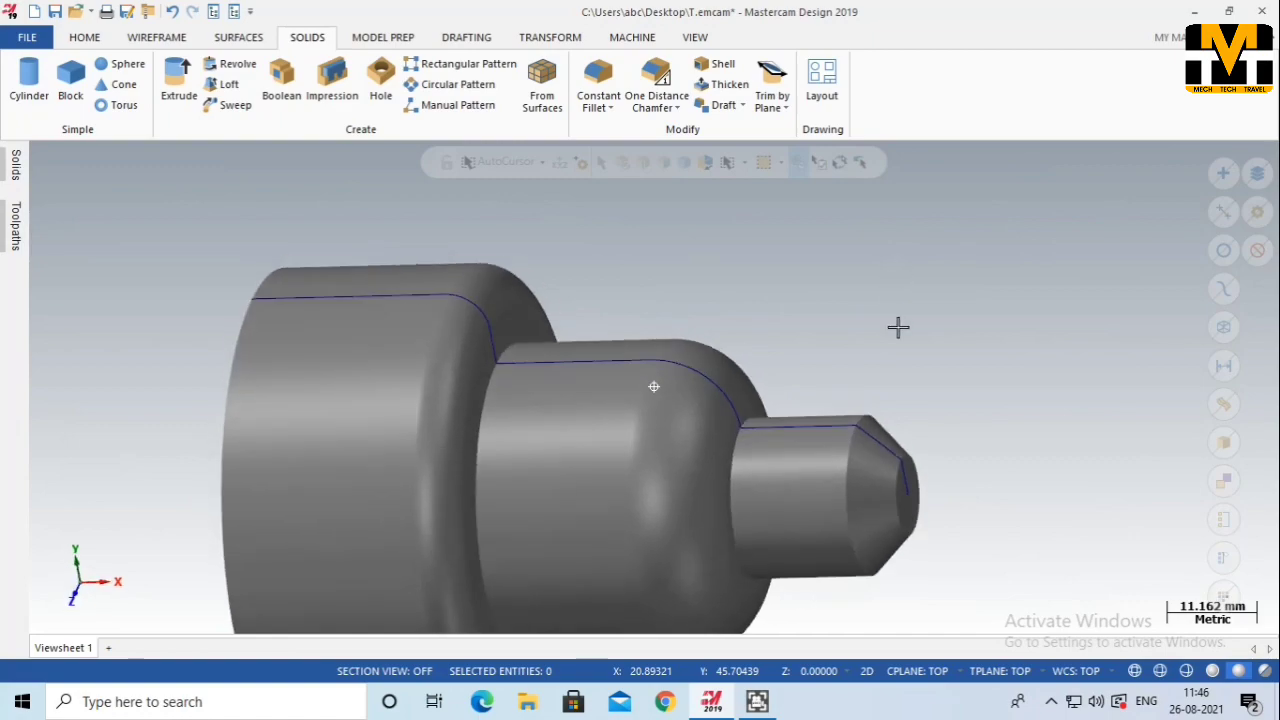
scroll(876, 282, "down", 1)
scroll(876, 282, "down", 1)
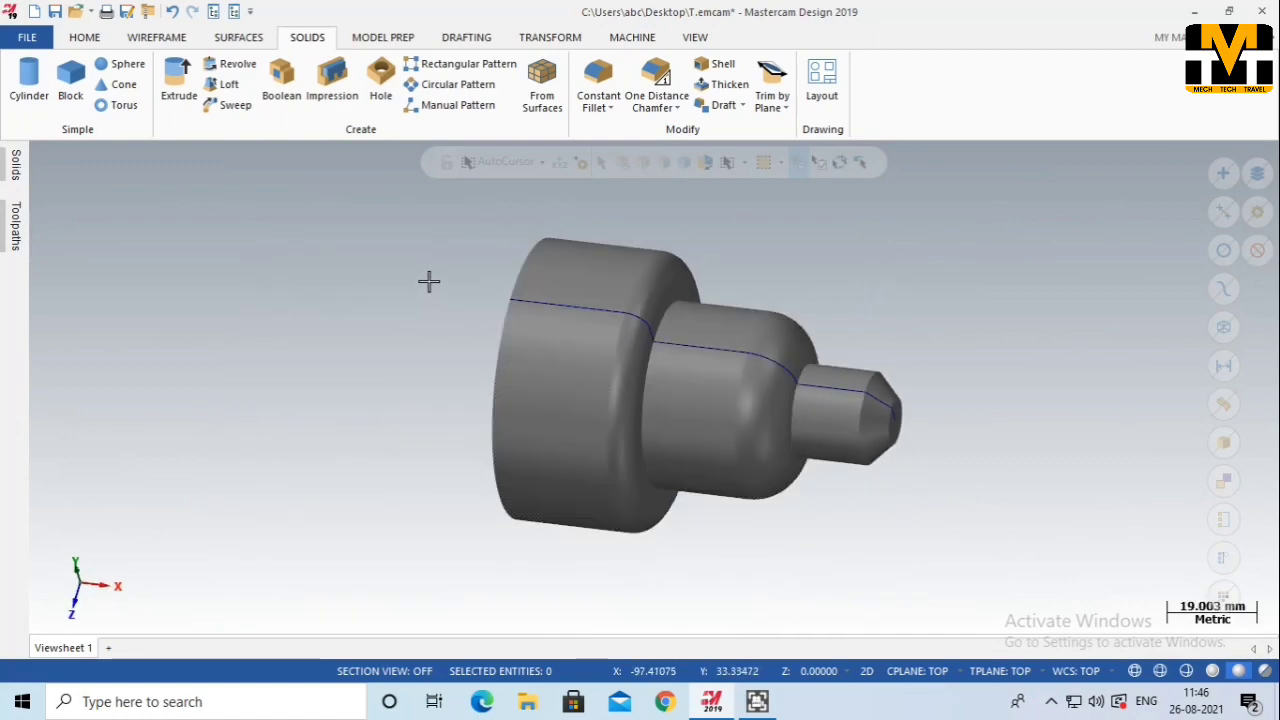
middle_click_drag(429, 280, 423, 281)
key("alt+1")
left_click(16, 235)
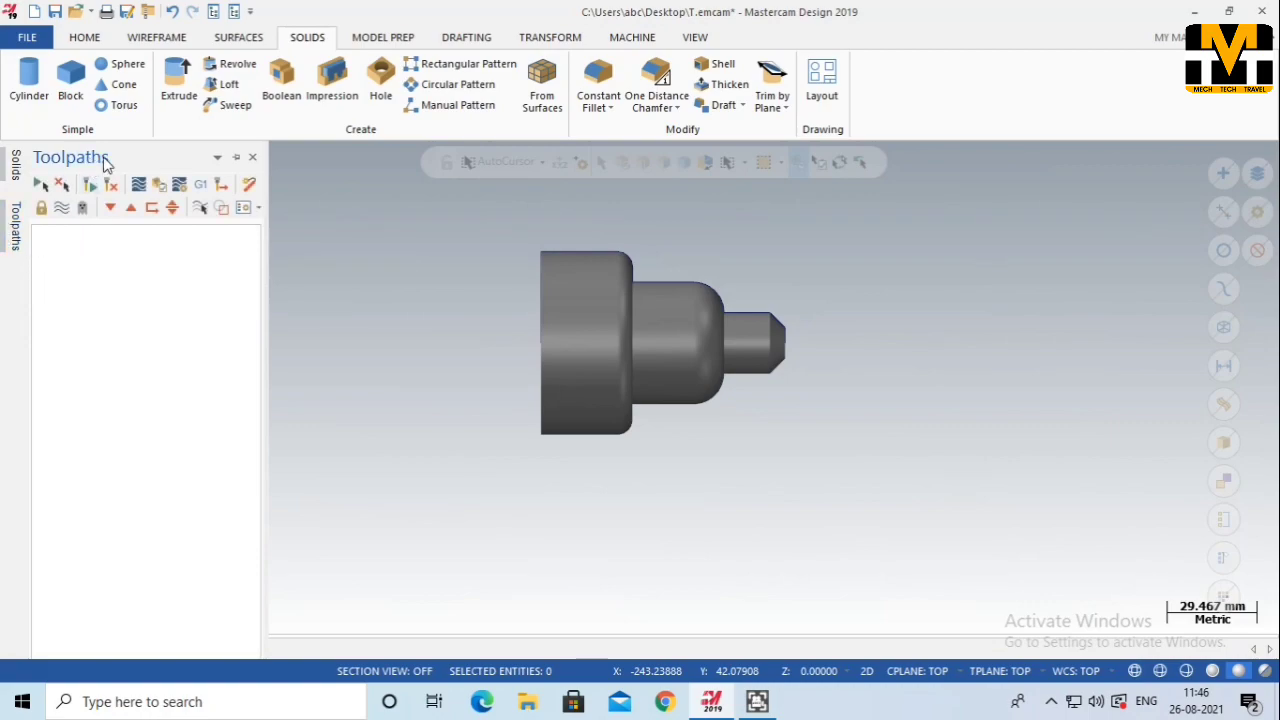
left_click(157, 39)
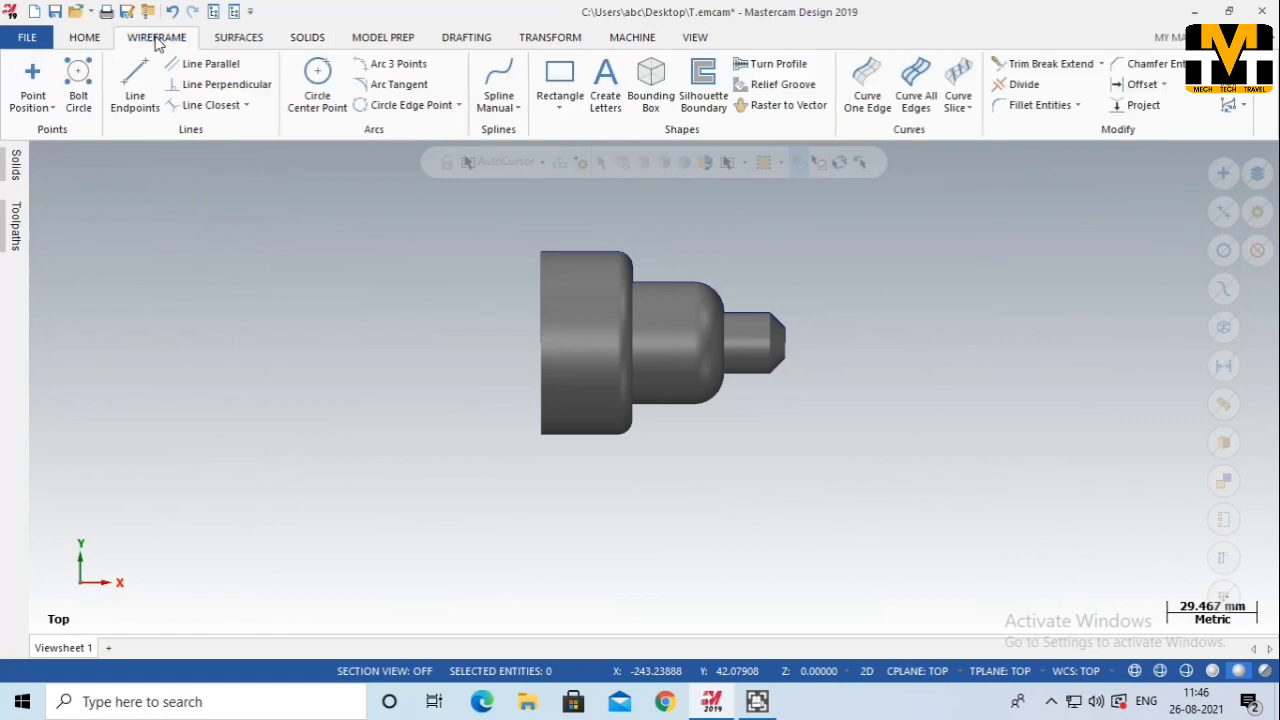
left_click(695, 38)
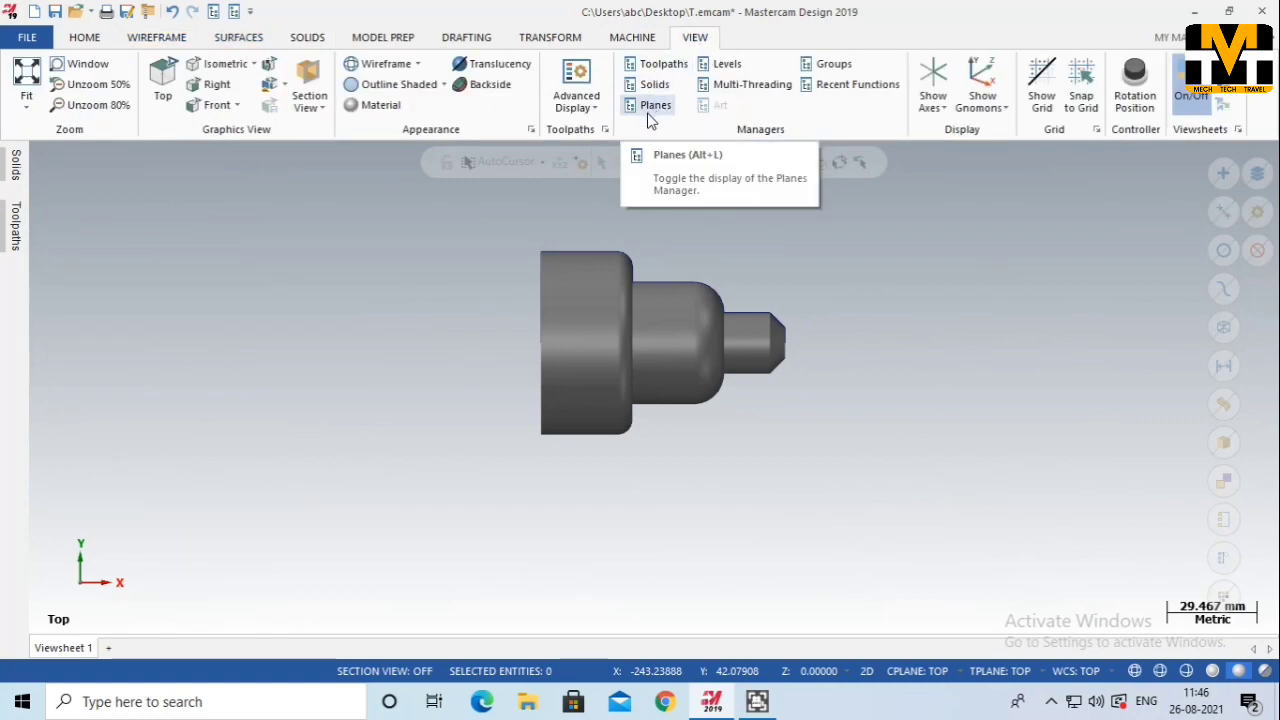
Set the machine type to the default lathe and show its machine group in the Toolpaths manager
left_click(633, 37)
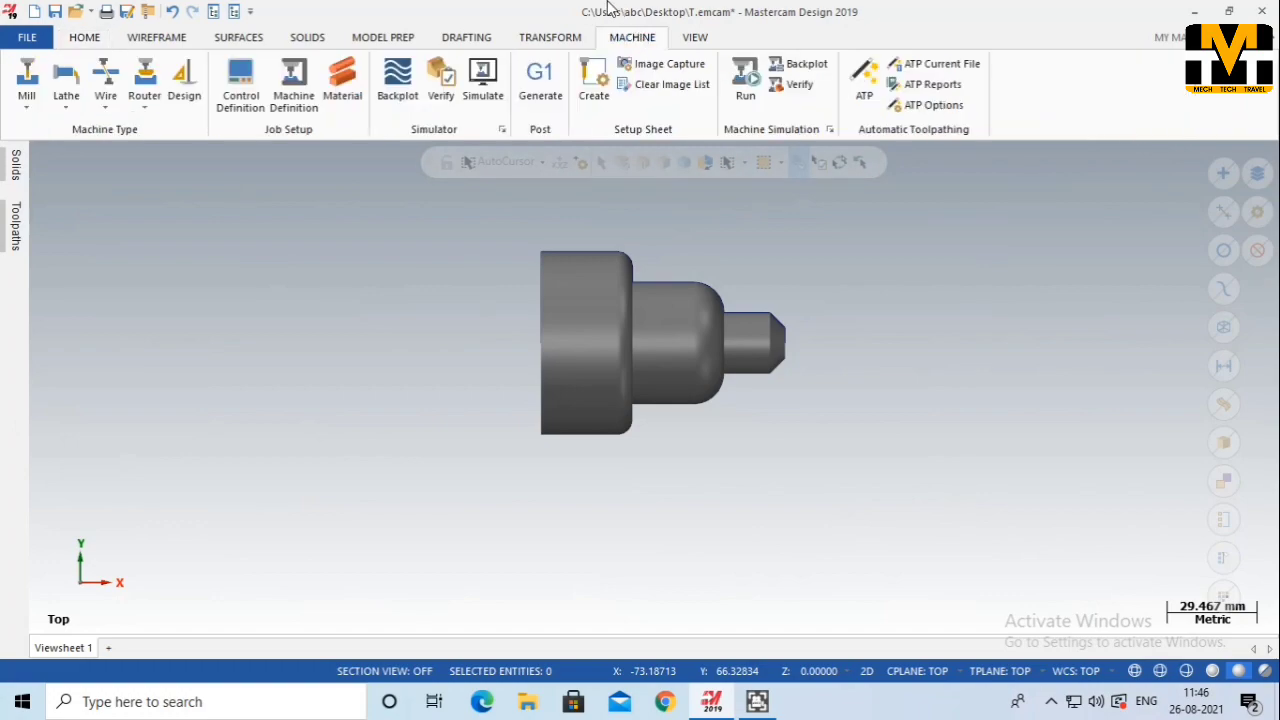
left_click(68, 75)
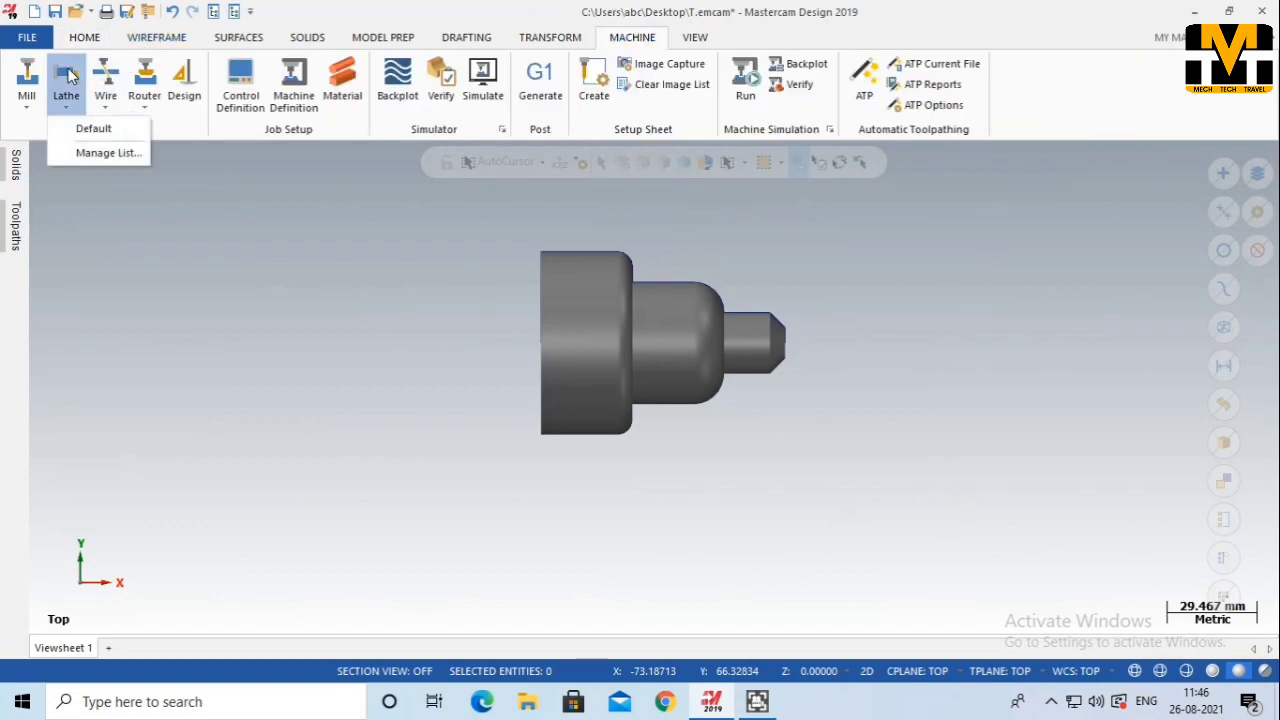
left_click(82, 131)
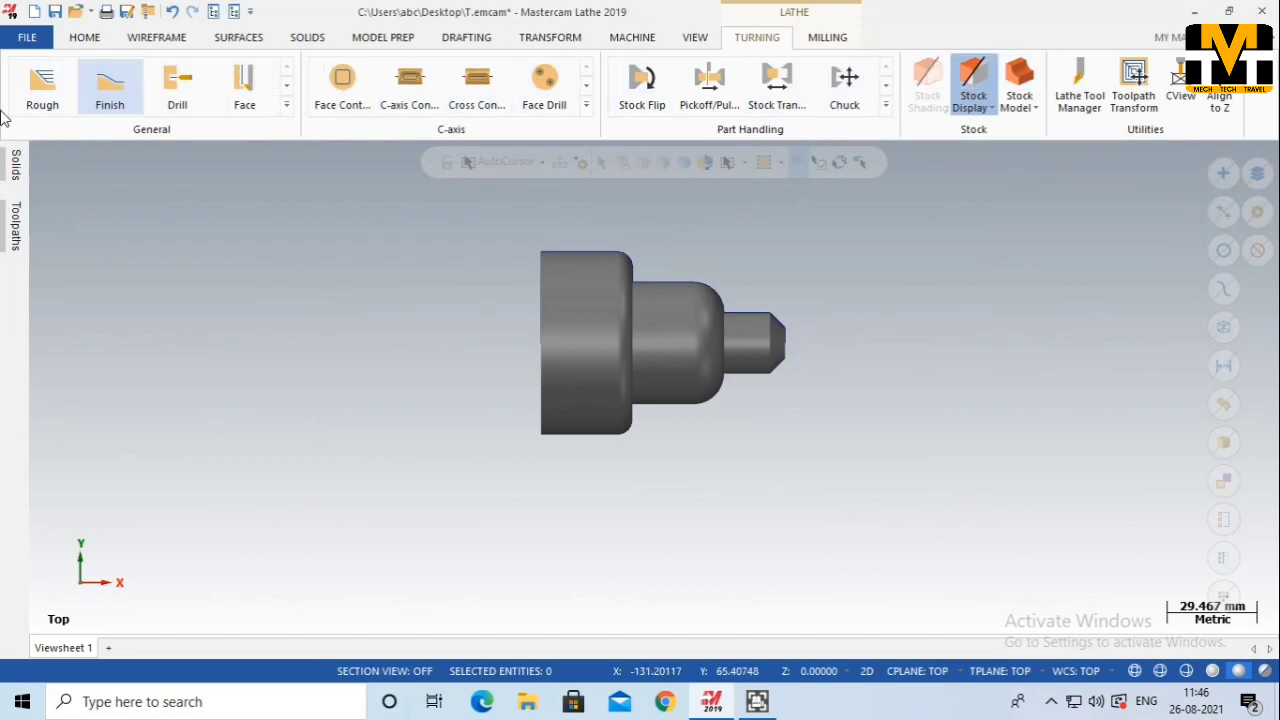
left_click(3, 245)
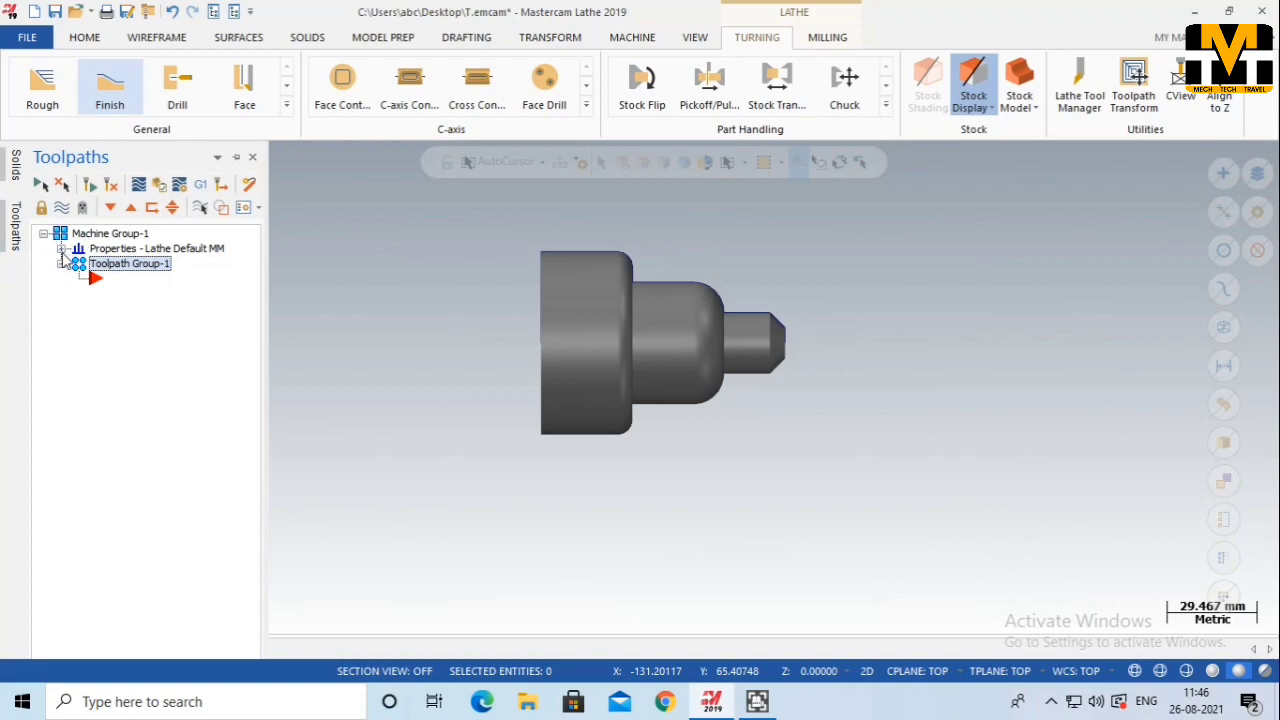
In the stock setup, define the left-spindle cylinder stock from two points: the large end's upper corner and the small end face's centre
left_click(61, 248)
left_click(131, 295)
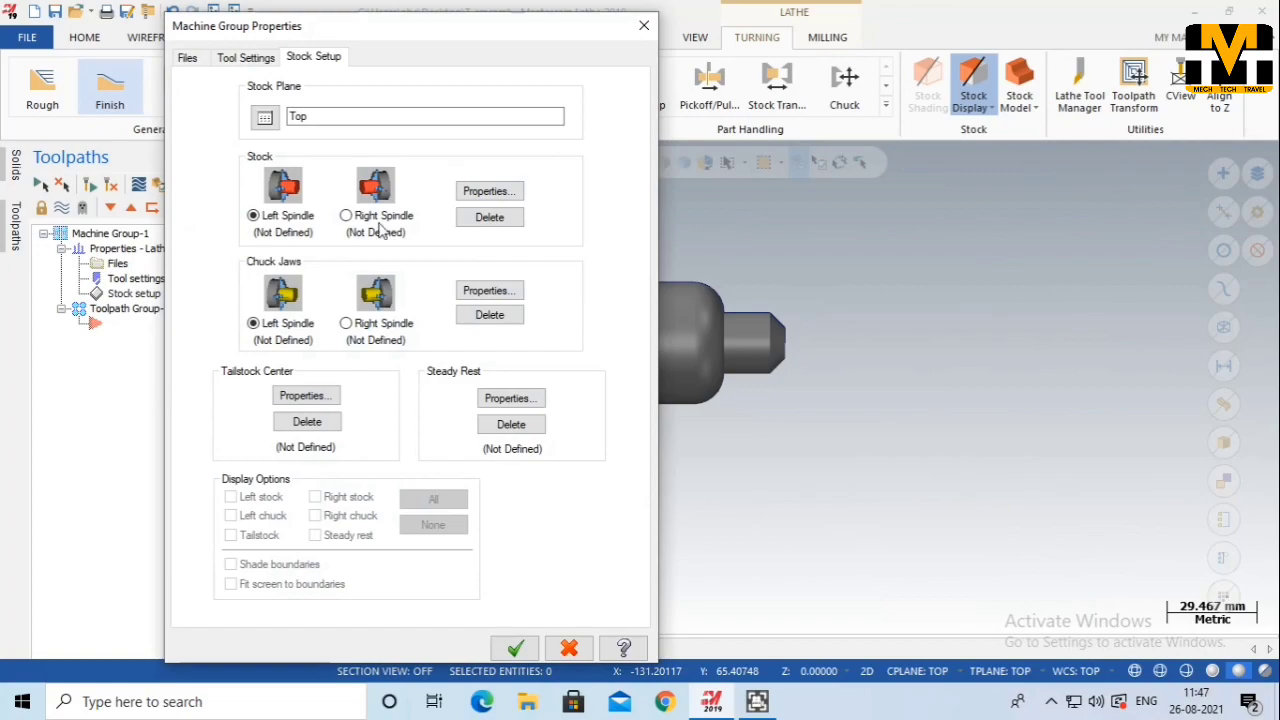
left_click(514, 192)
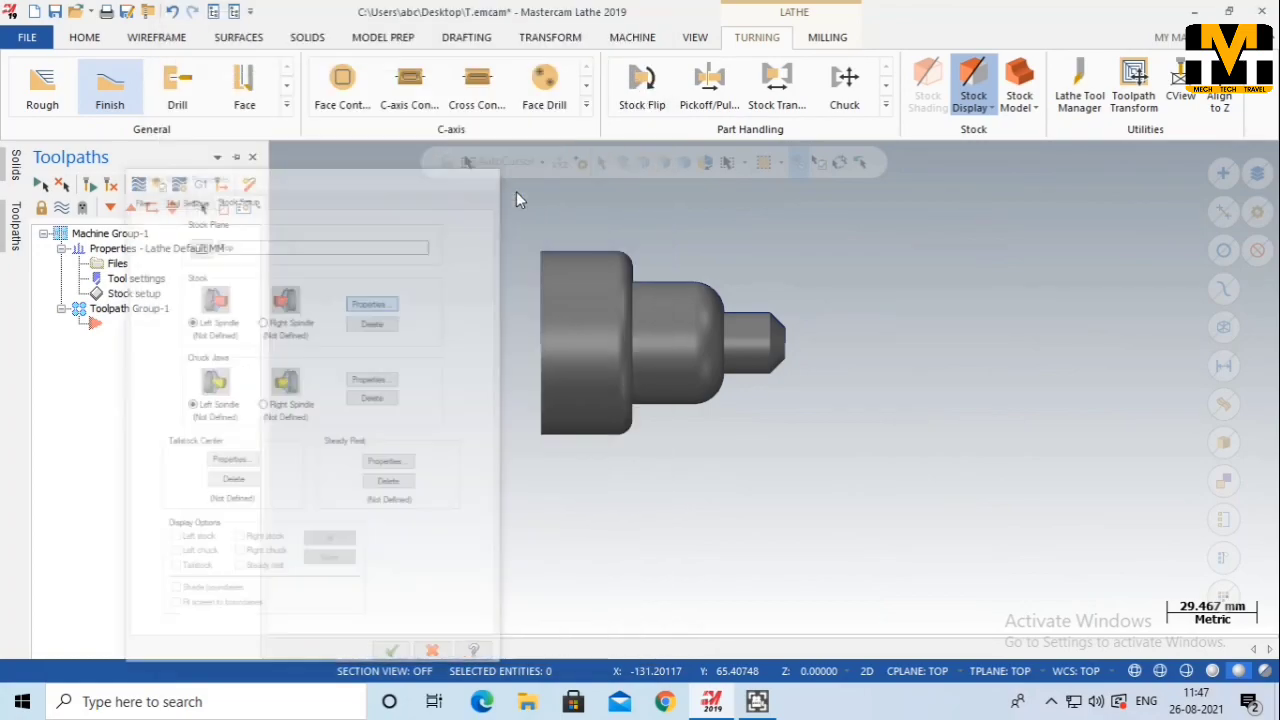
left_click(413, 250)
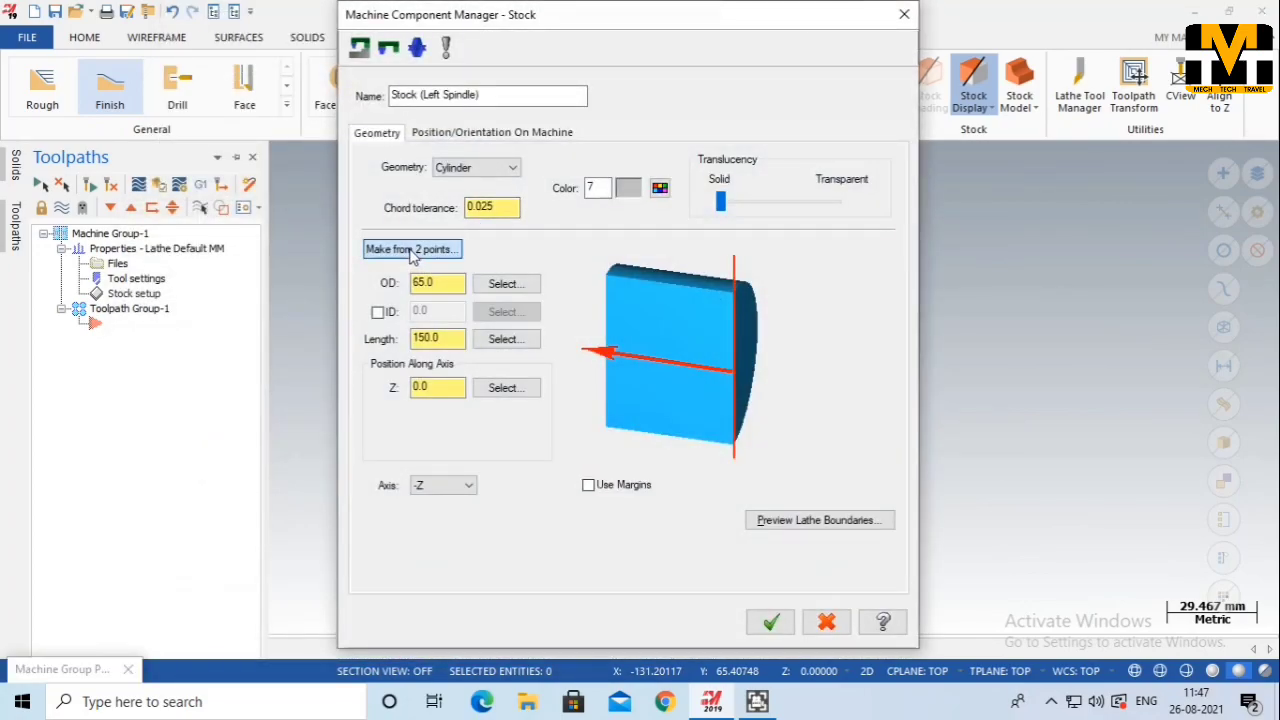
left_click(547, 257)
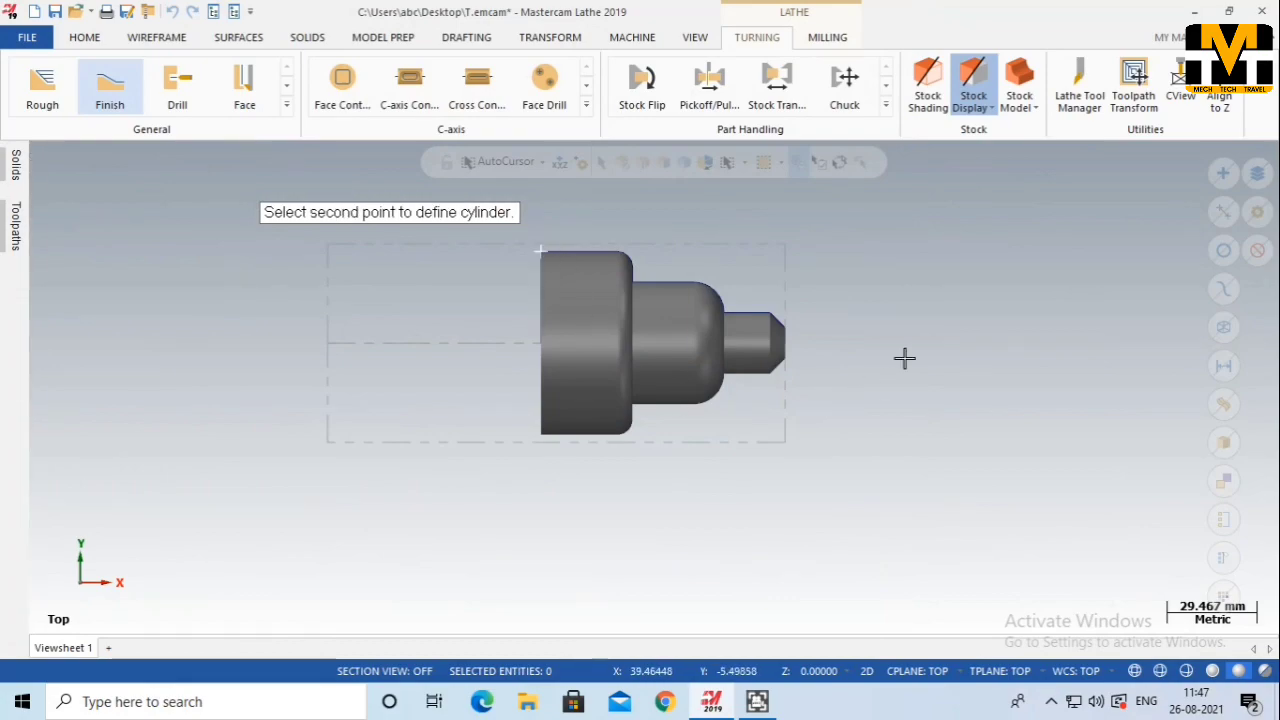
left_click(784, 342)
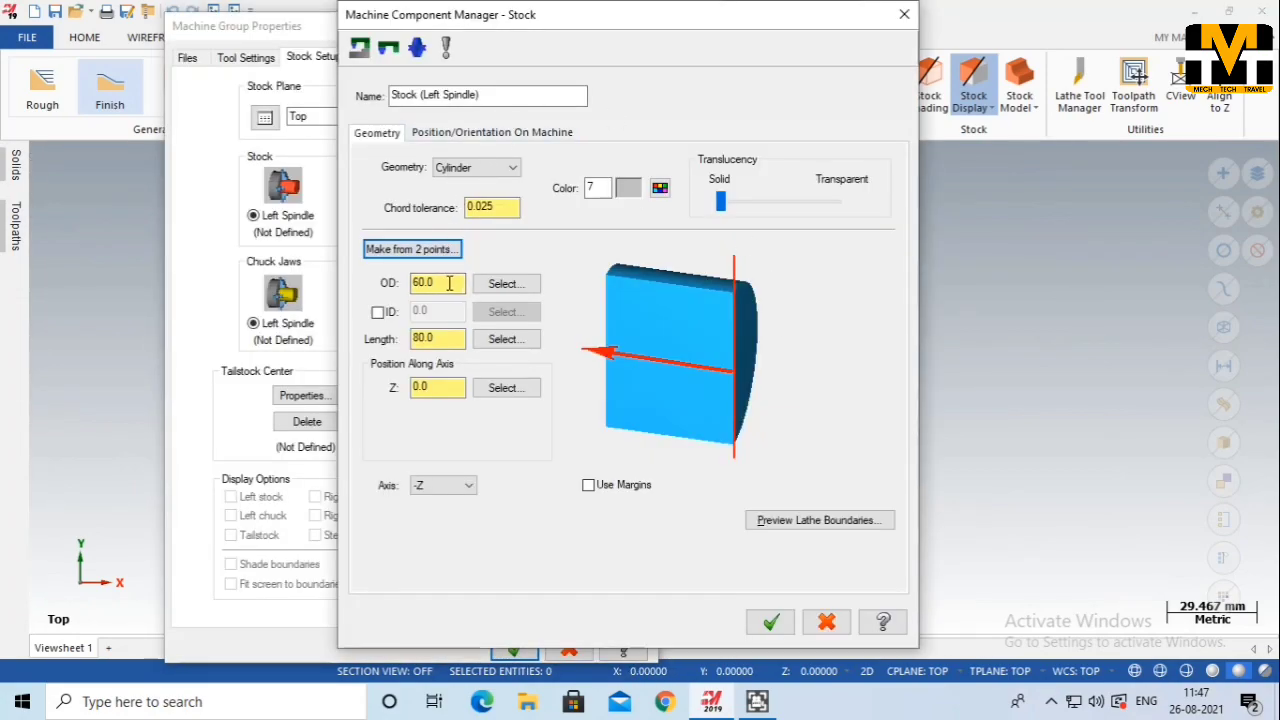
Set the stock's OD to 68 and length to 100, preview the lathe boundaries and accept the stock definition
left_click_drag(449, 284, 380, 289)
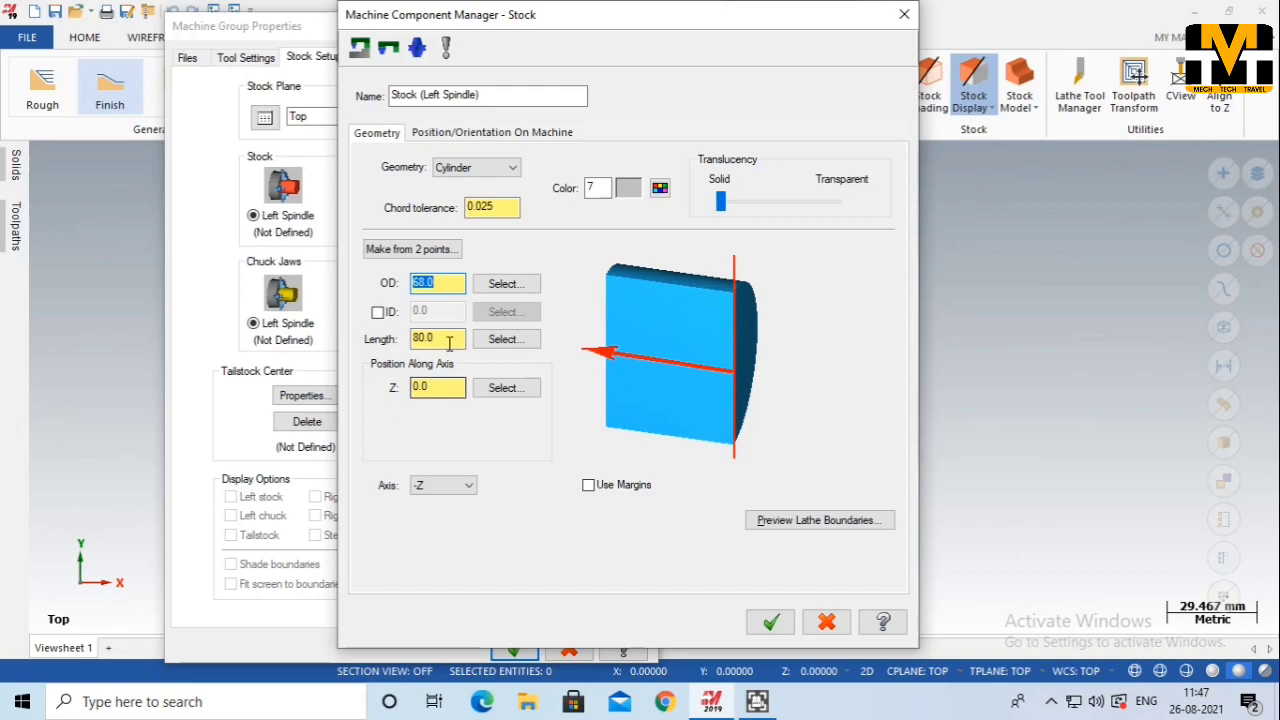
left_click_drag(449, 343, 357, 345)
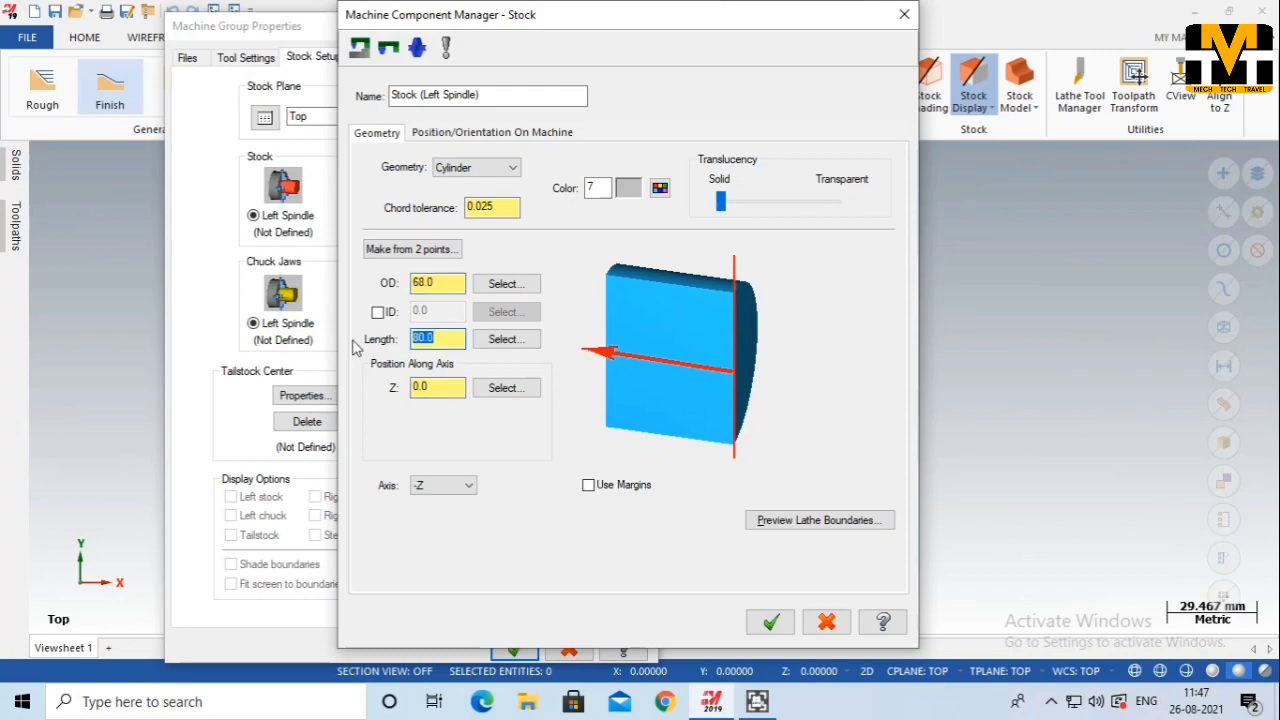
type("9")
left_click(848, 519)
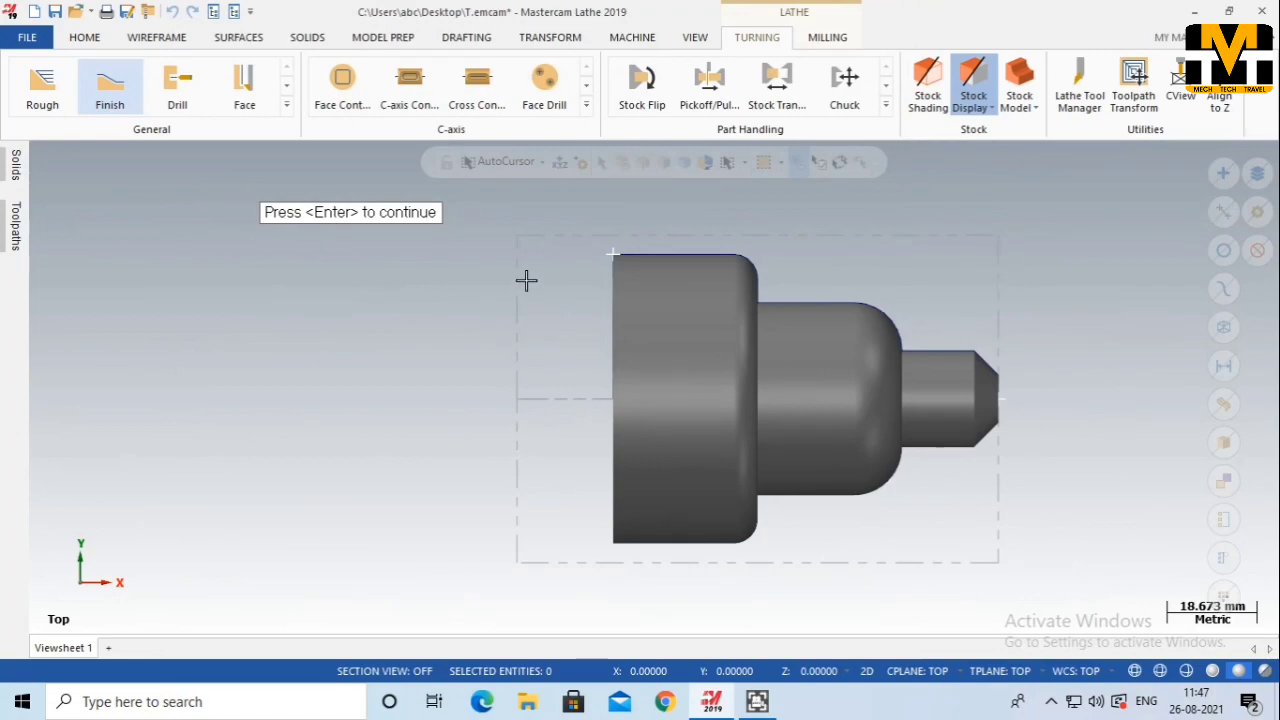
key("Return")
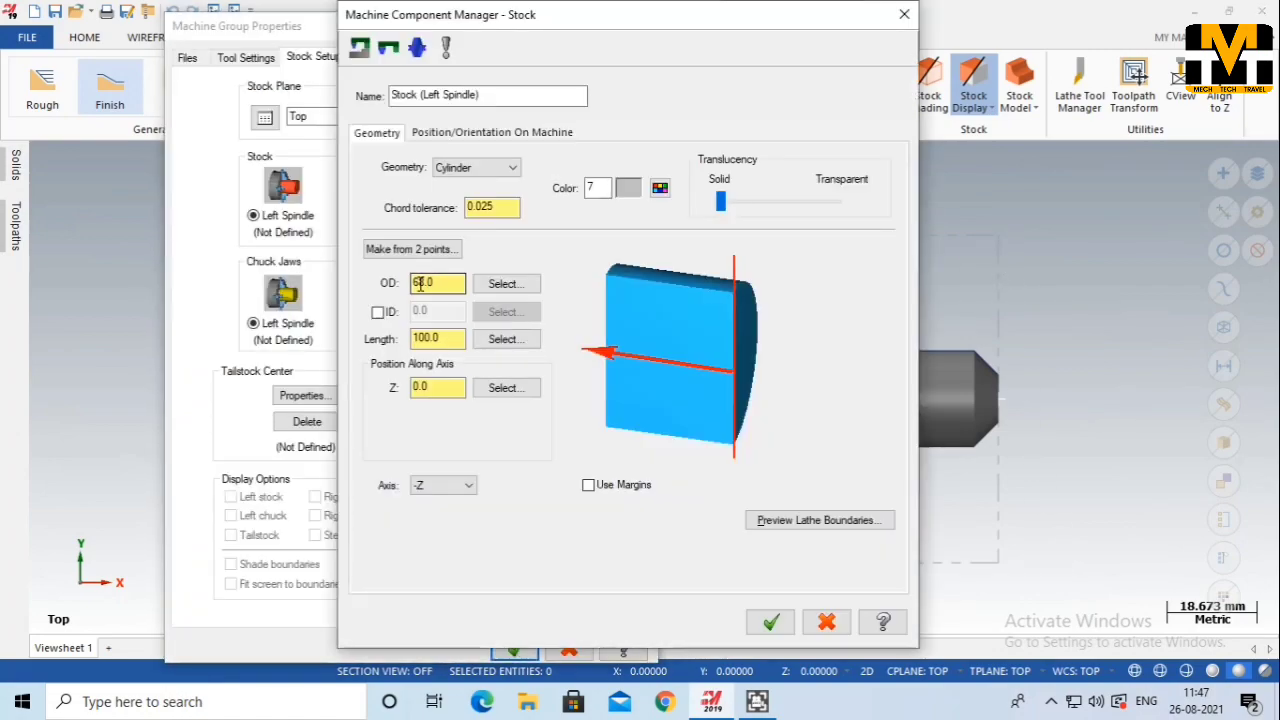
left_click(765, 622)
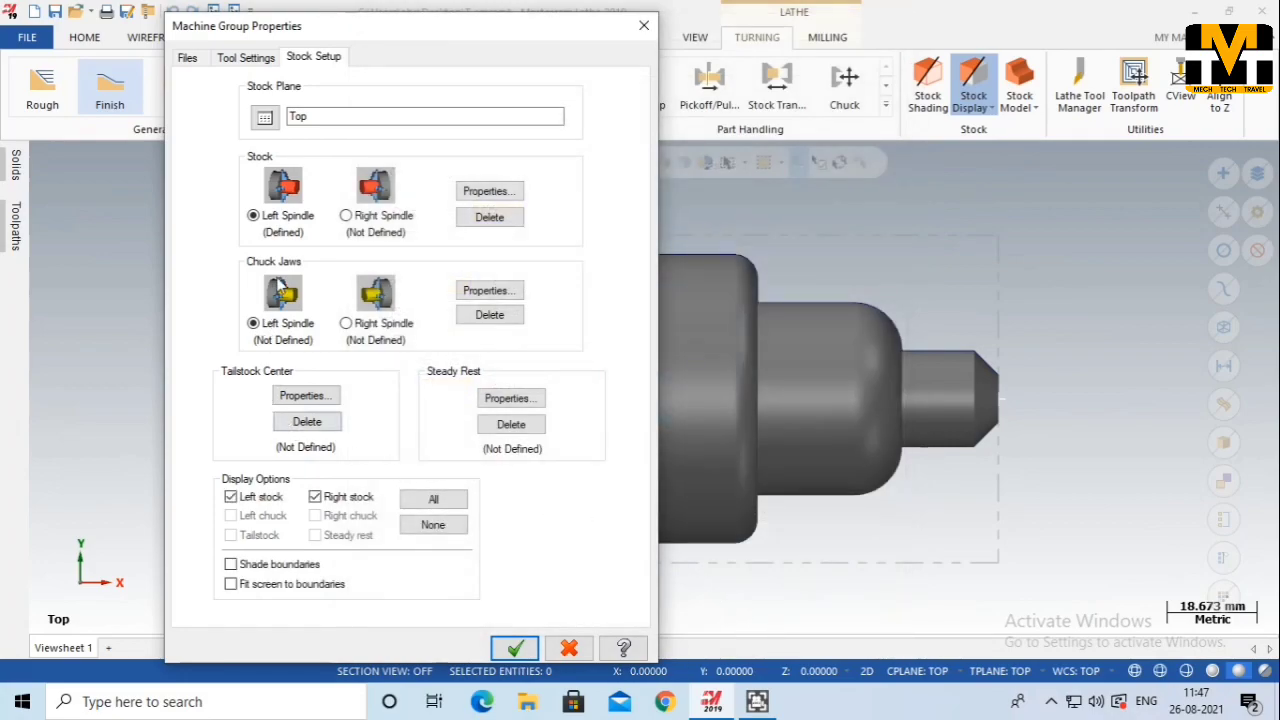
Give the left-spindle chuck jaws the stock's diameter, set their user-defined Z position to -80, and preview the boundaries
left_click(489, 290)
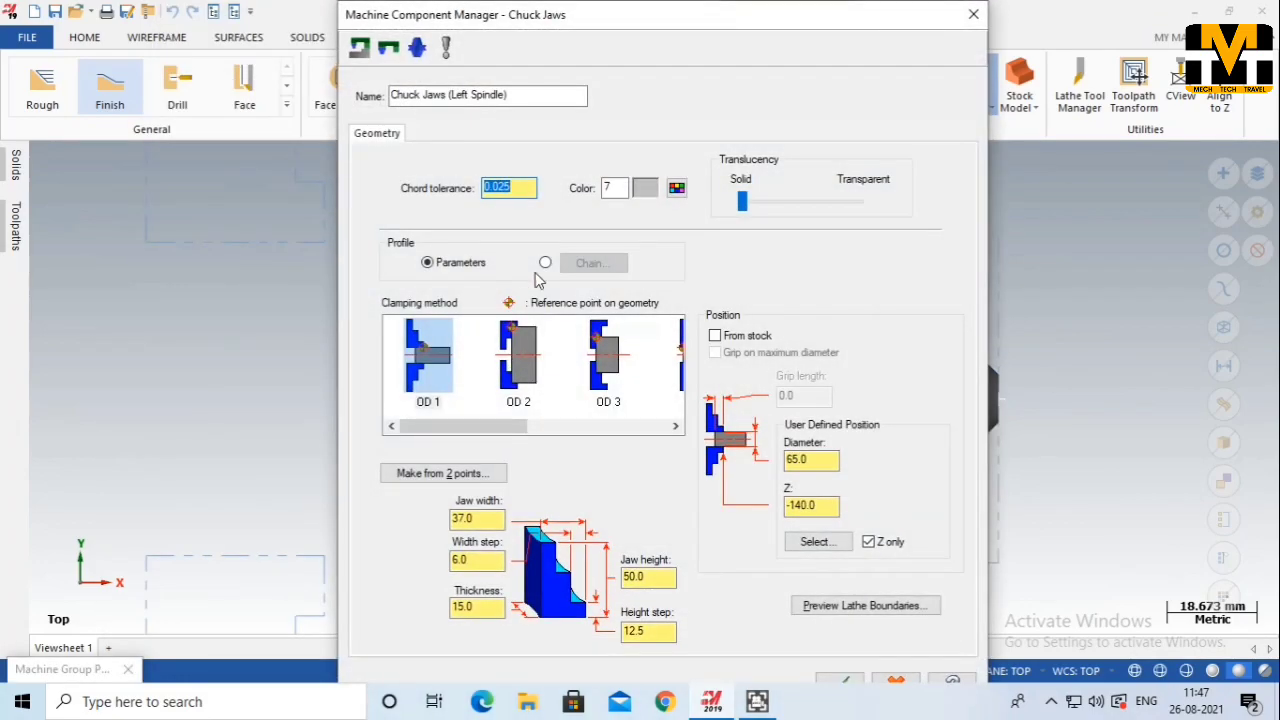
left_click(715, 336)
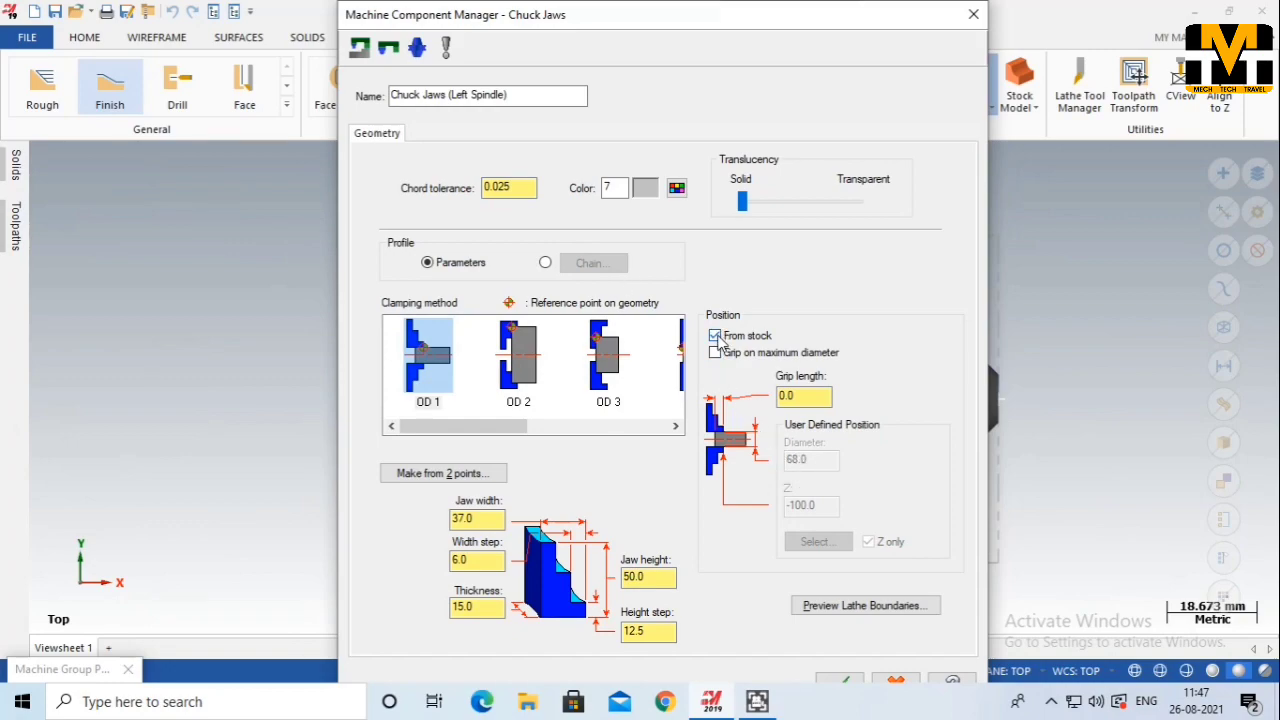
left_click(715, 336)
left_click_drag(836, 505, 732, 508)
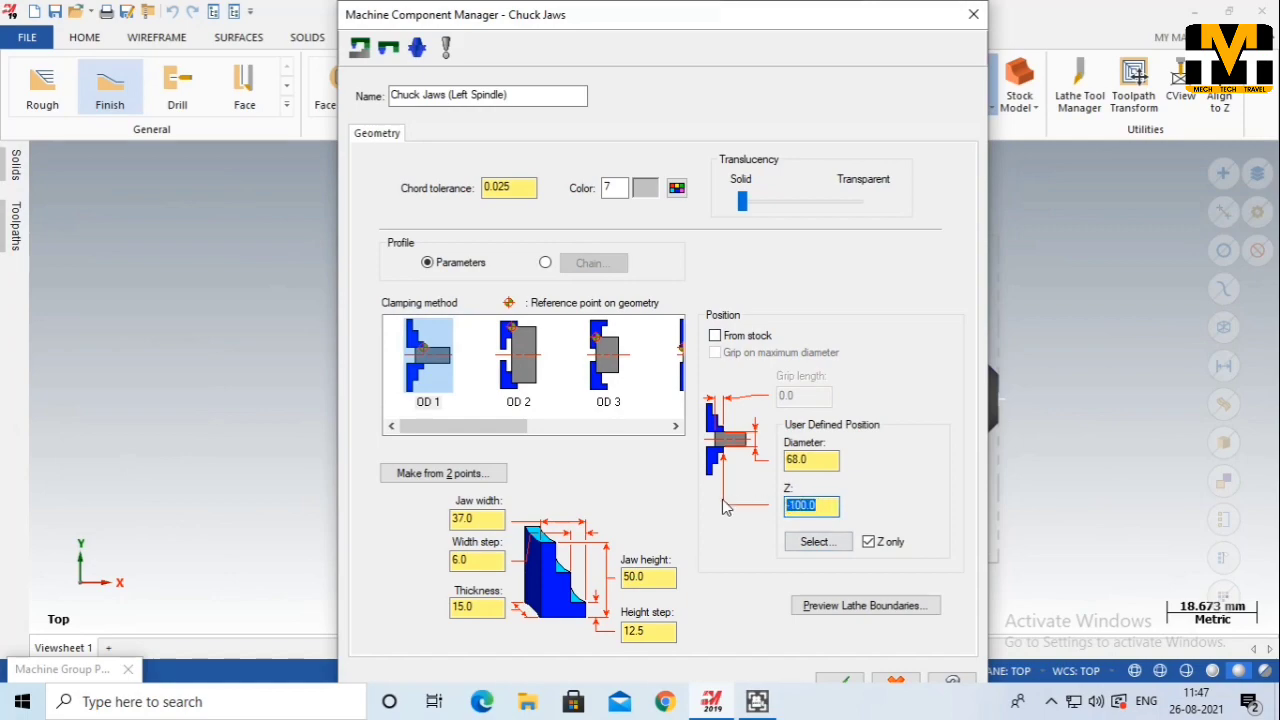
type("-")
left_click(912, 604)
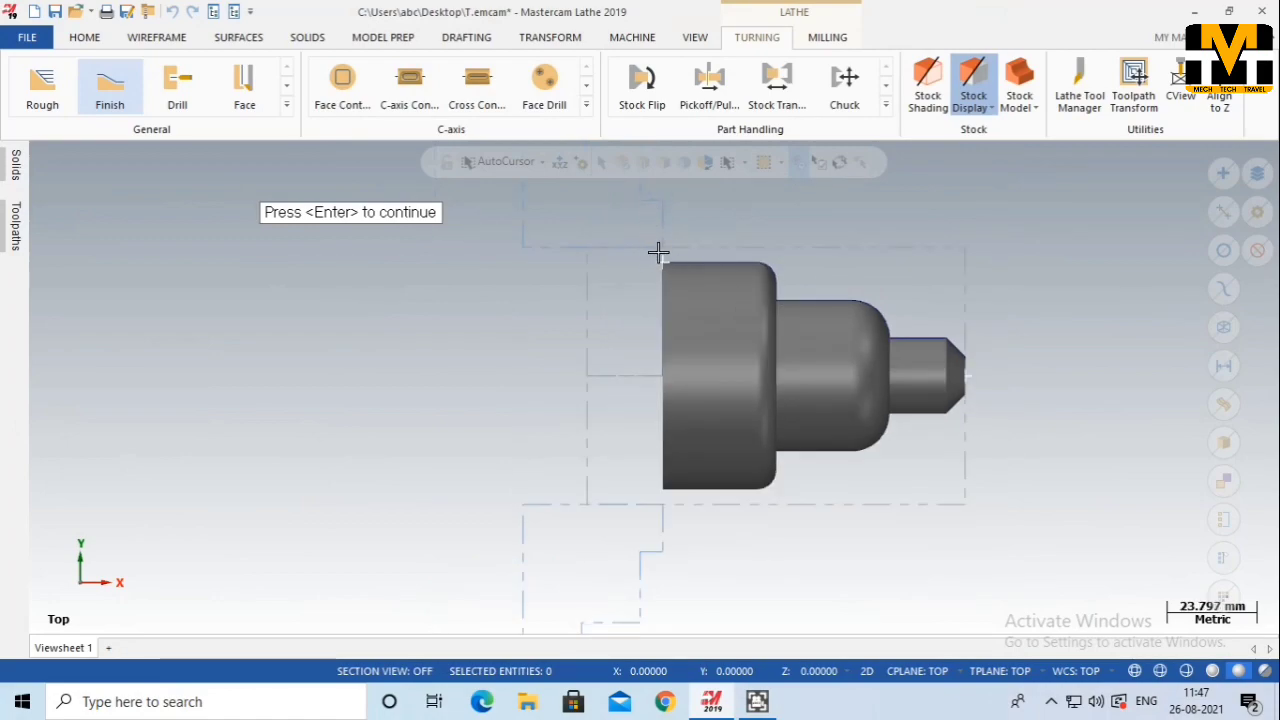
key("Return")
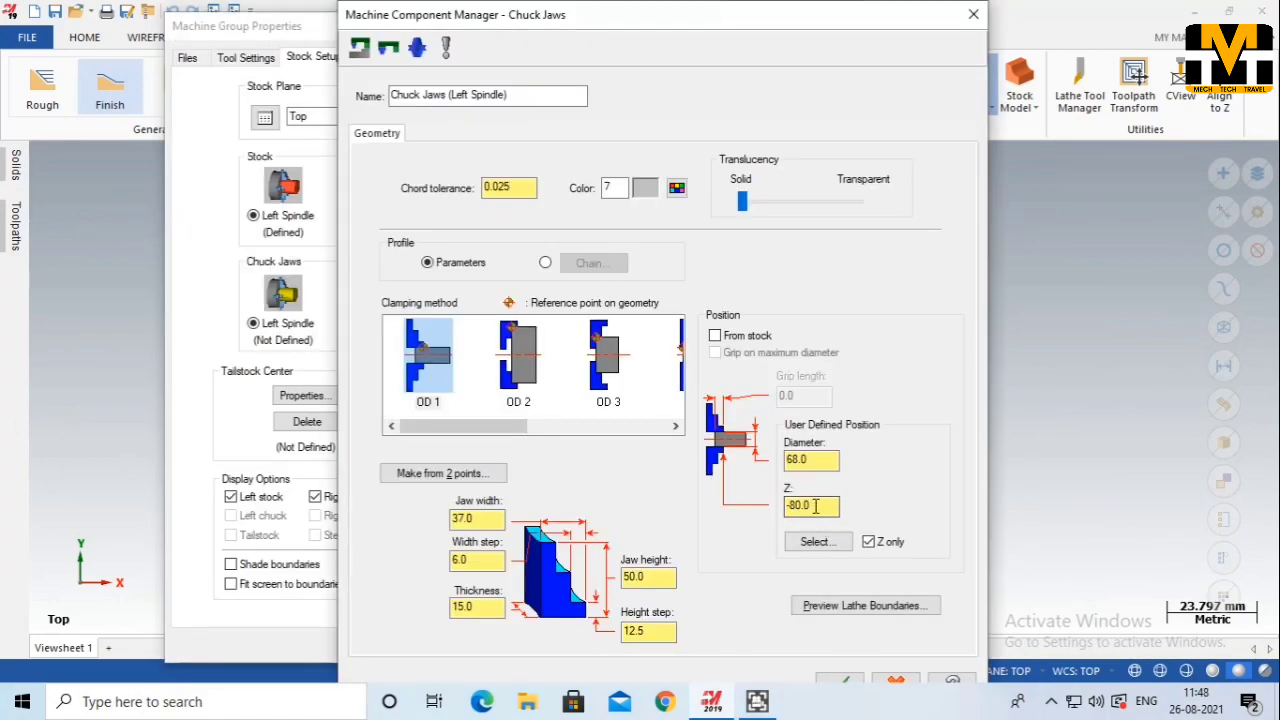
Set the chuck jaws' Z position to -76 and accept the jaw definition and machine group properties
left_click_drag(832, 505, 790, 505)
left_click(843, 680)
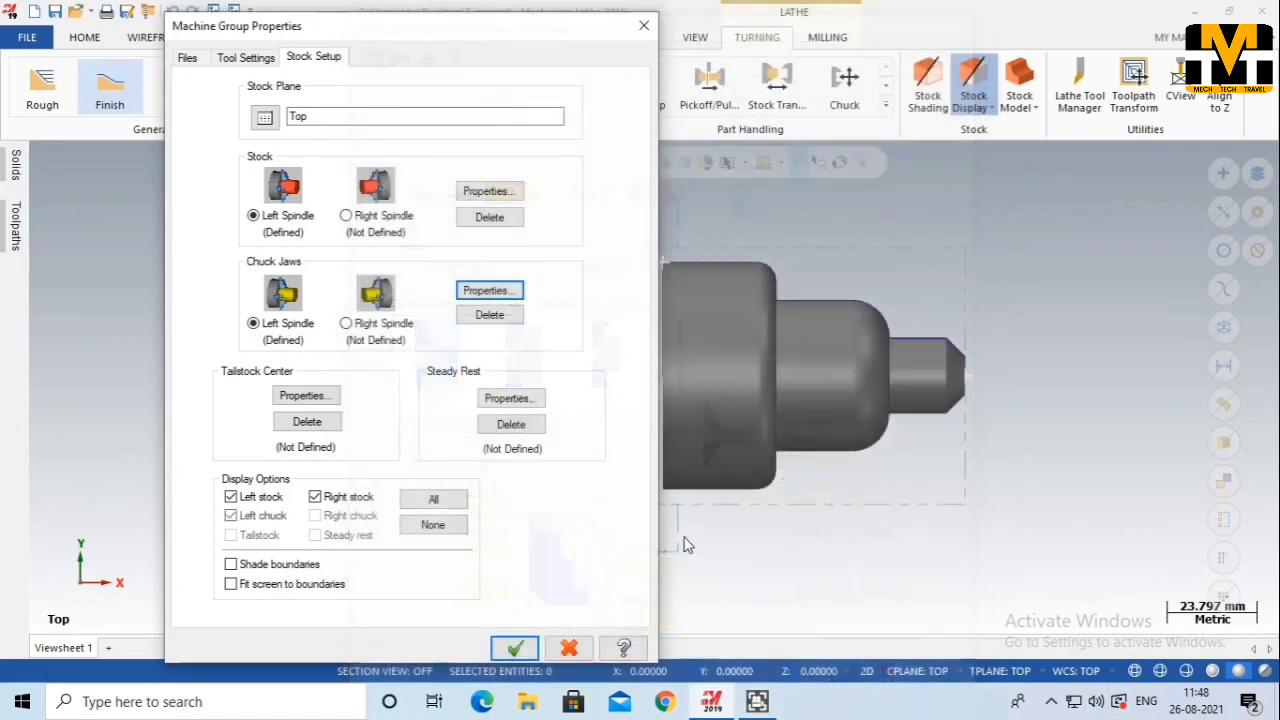
left_click(515, 648)
scroll(644, 325, "down", 2)
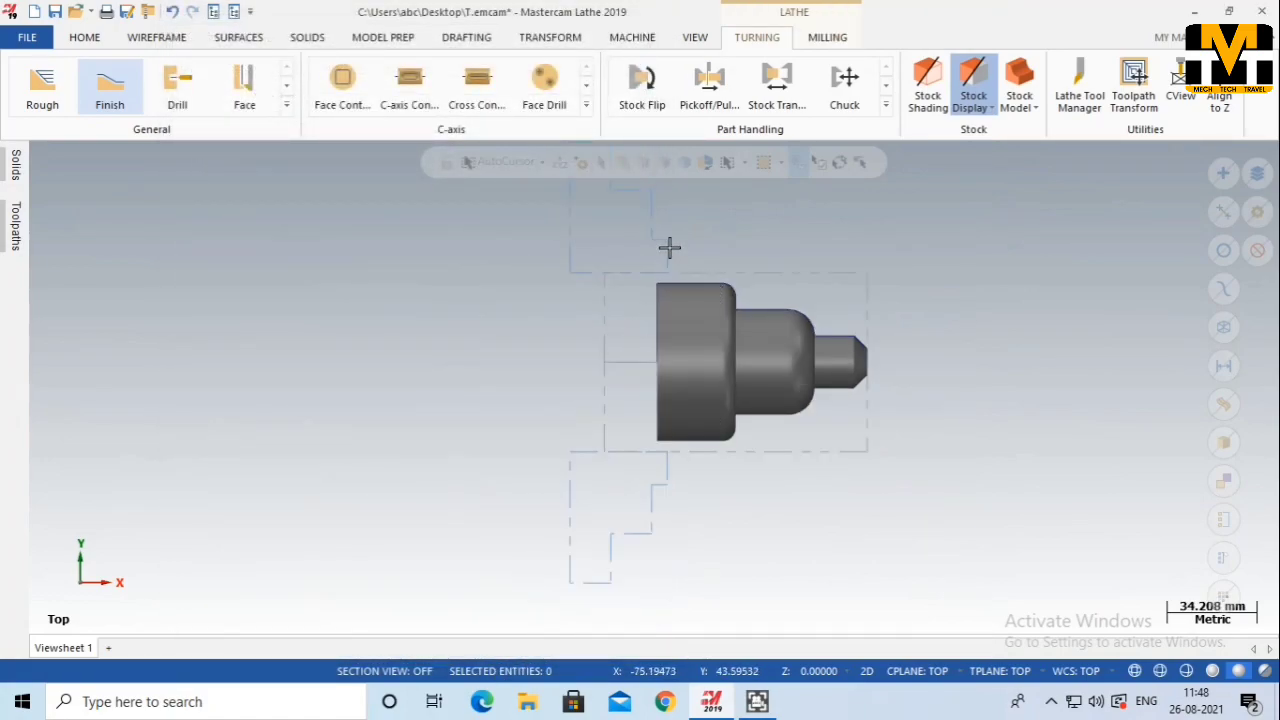
Reopen the left-spindle chuck jaws in the stock setup, set their Z position to -85, preview the boundaries and accept
mouse_move(4, 228)
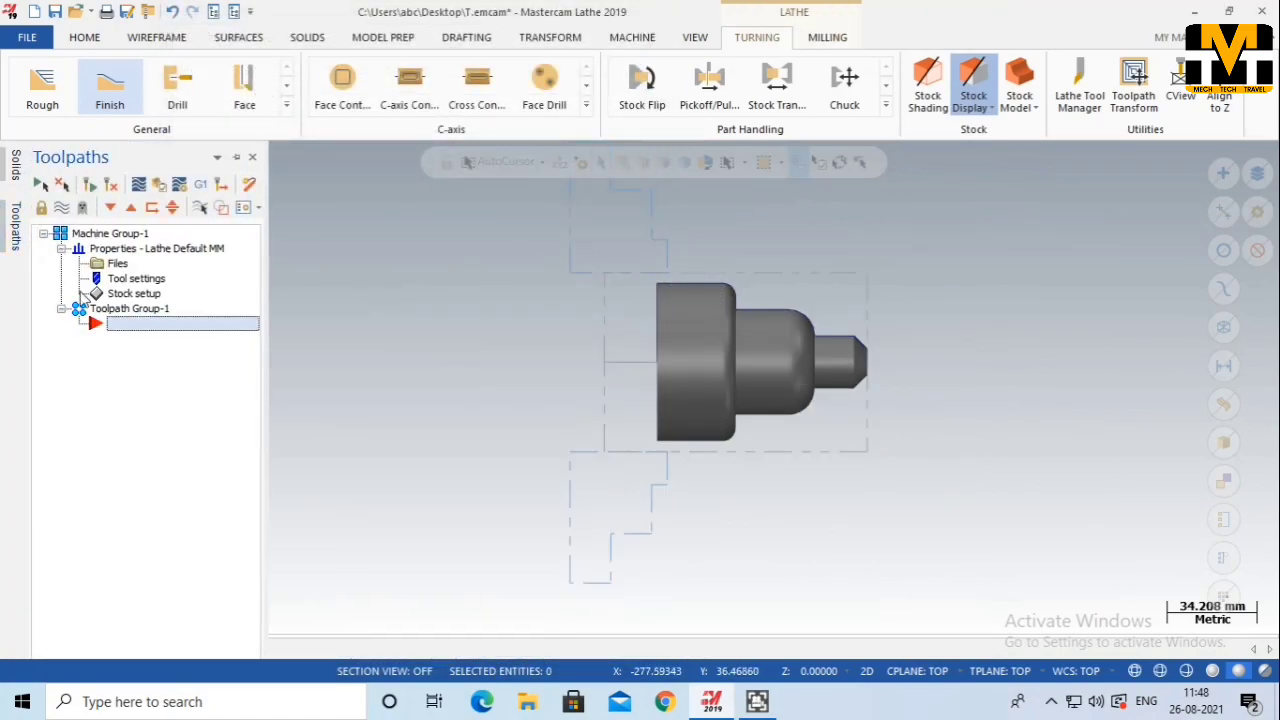
left_click(118, 297)
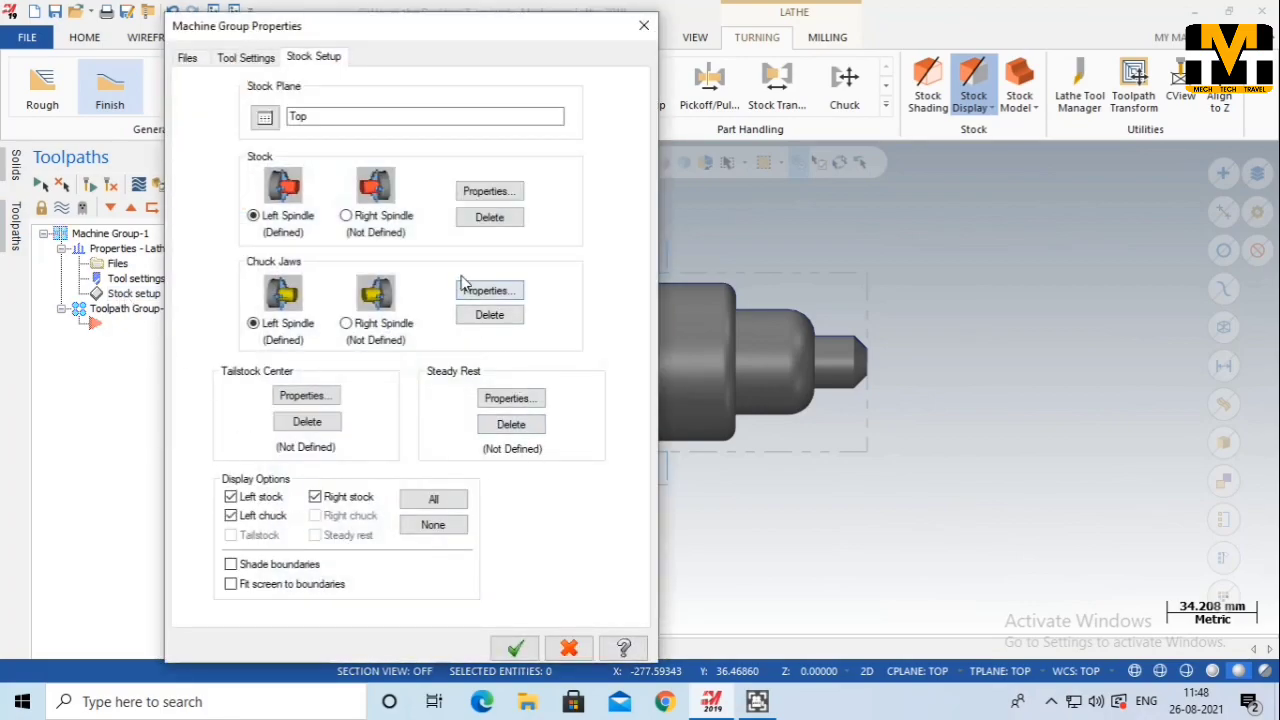
left_click(488, 290)
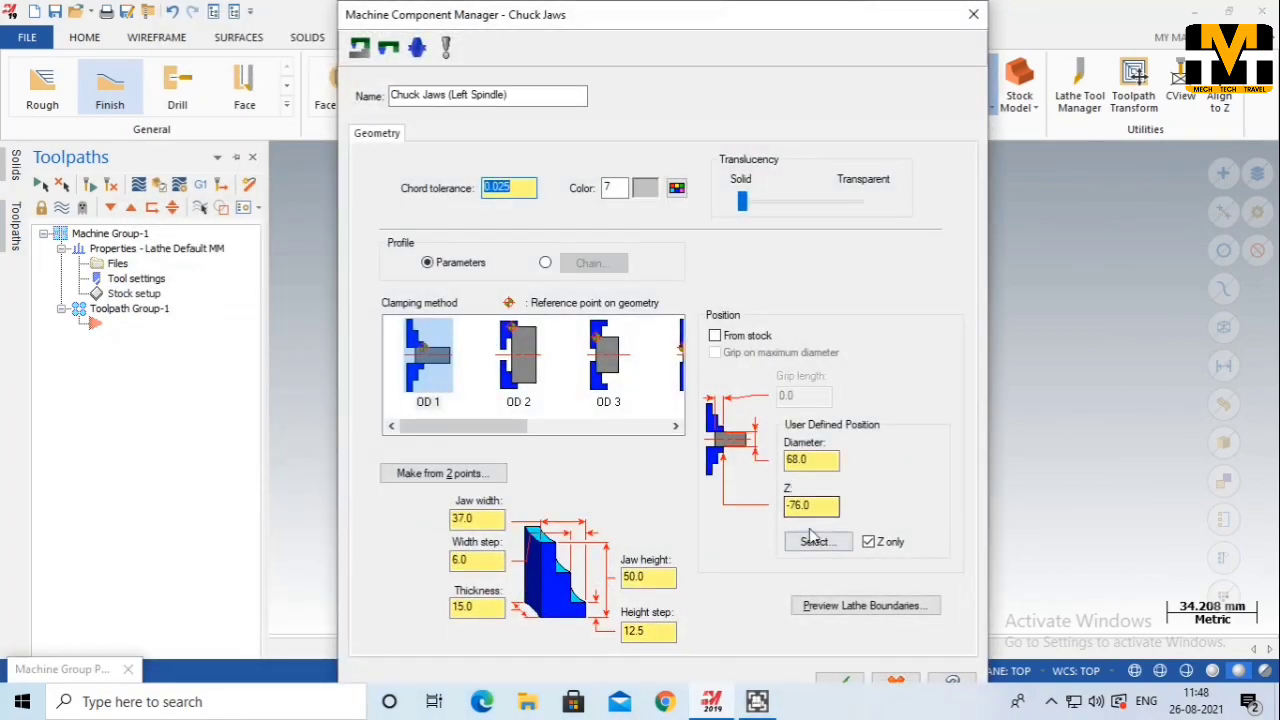
left_click(827, 507)
left_click_drag(827, 507, 722, 512)
type("-")
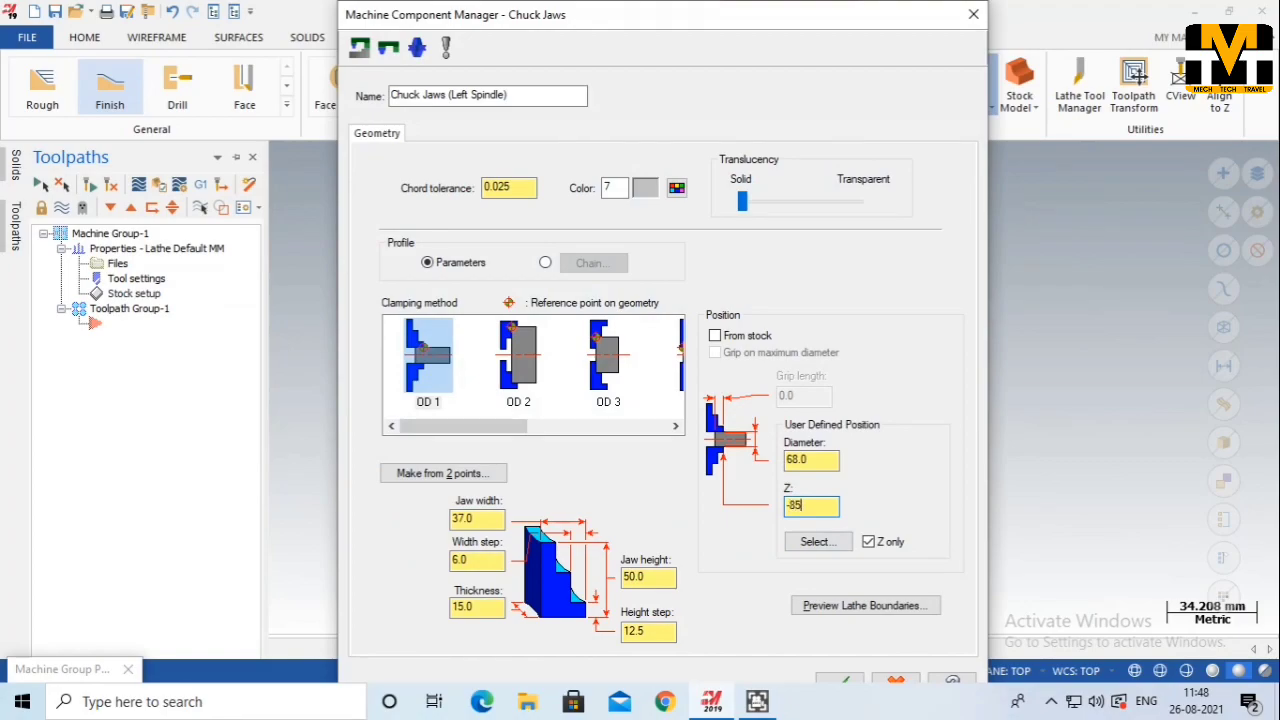
left_click(865, 605)
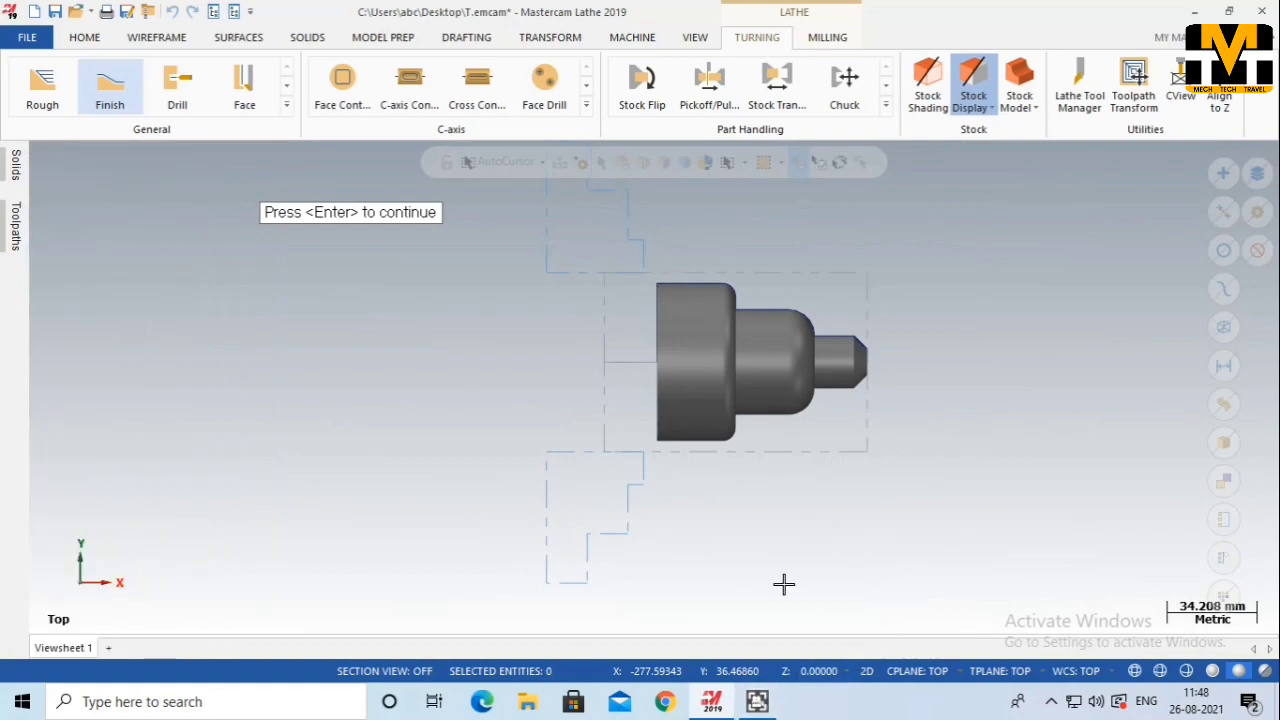
key("Return")
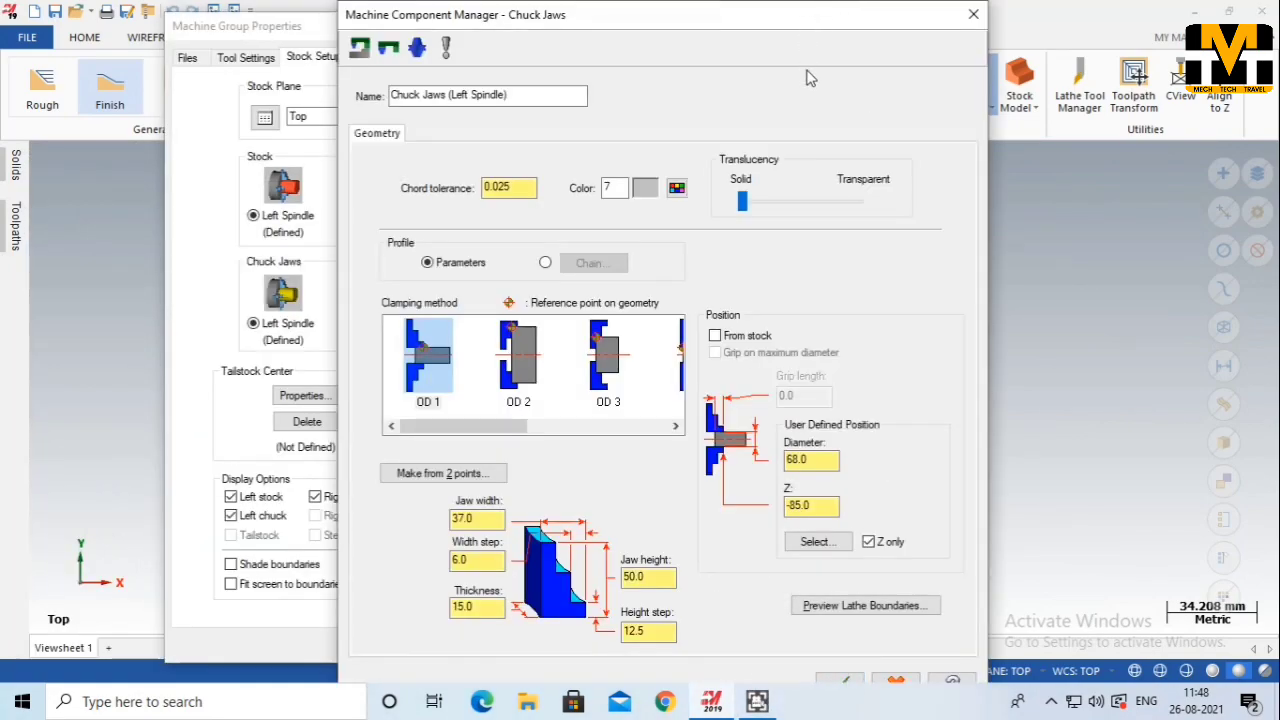
left_click(834, 678)
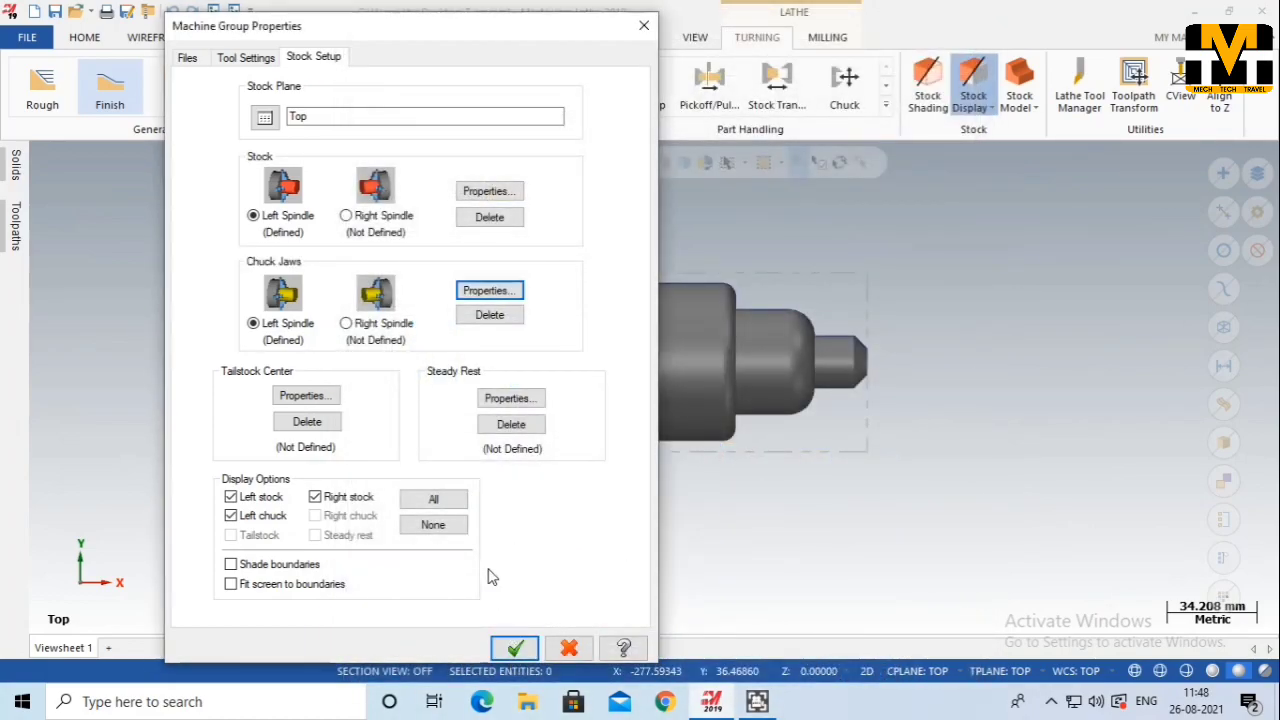
left_click(516, 649)
scroll(600, 285, "down", 2)
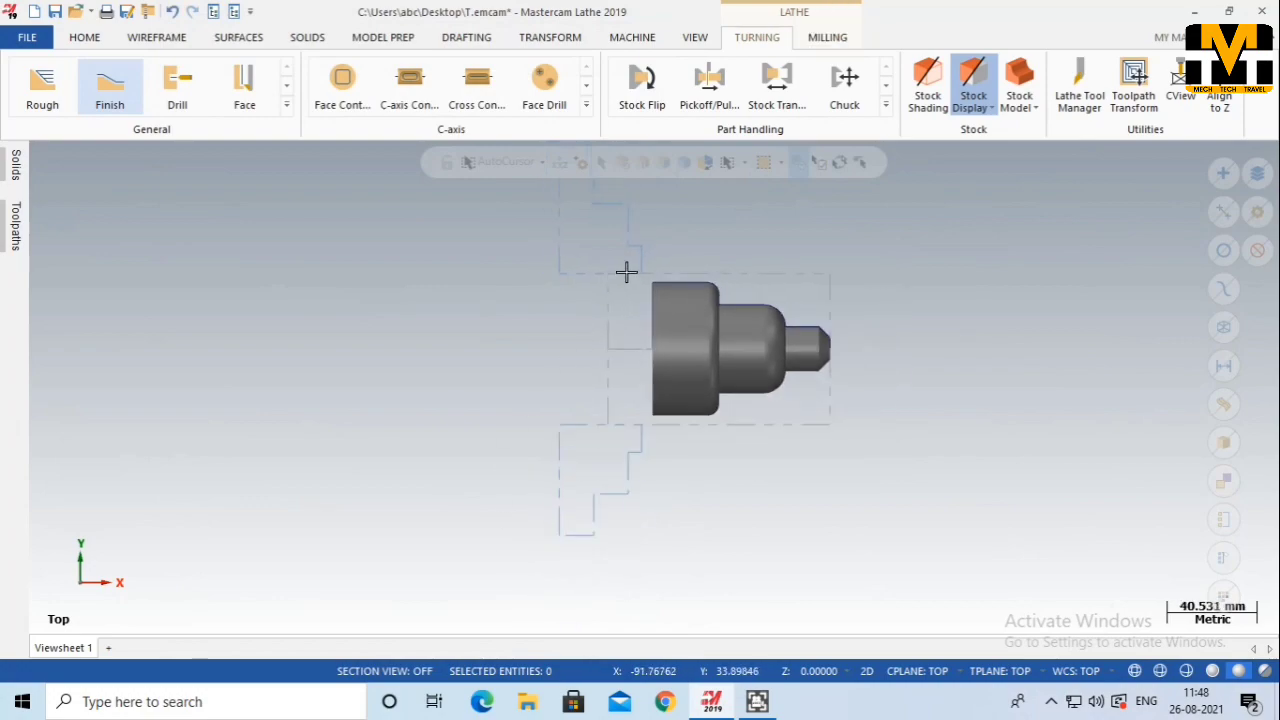
scroll(715, 265, "up", 4)
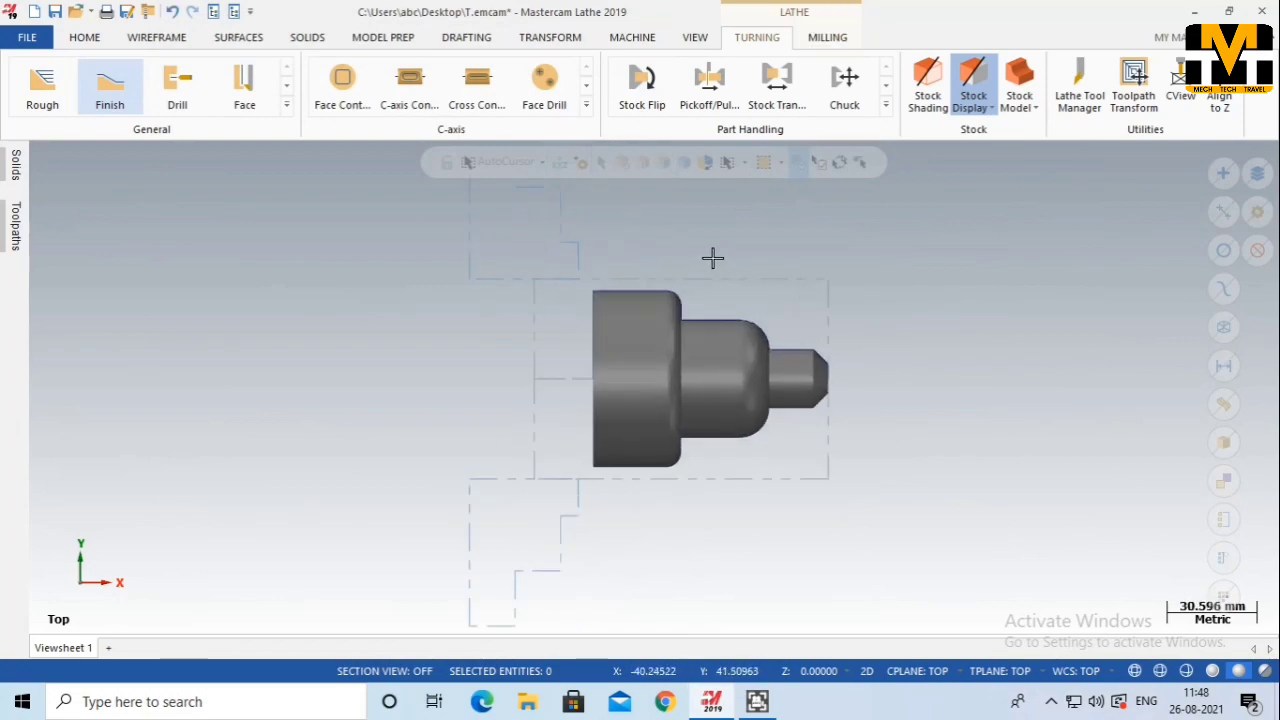
scroll(446, 371, "down", 3)
scroll(740, 440, "down", 1)
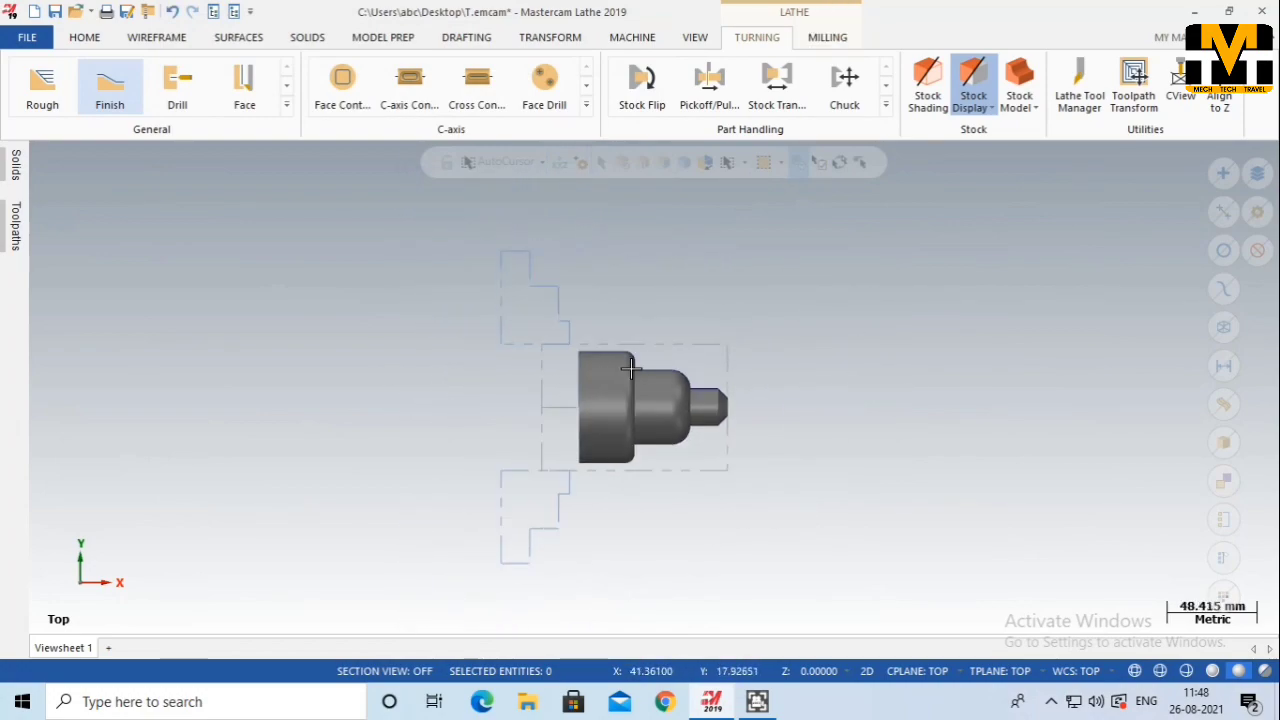
scroll(583, 331, "up", 2)
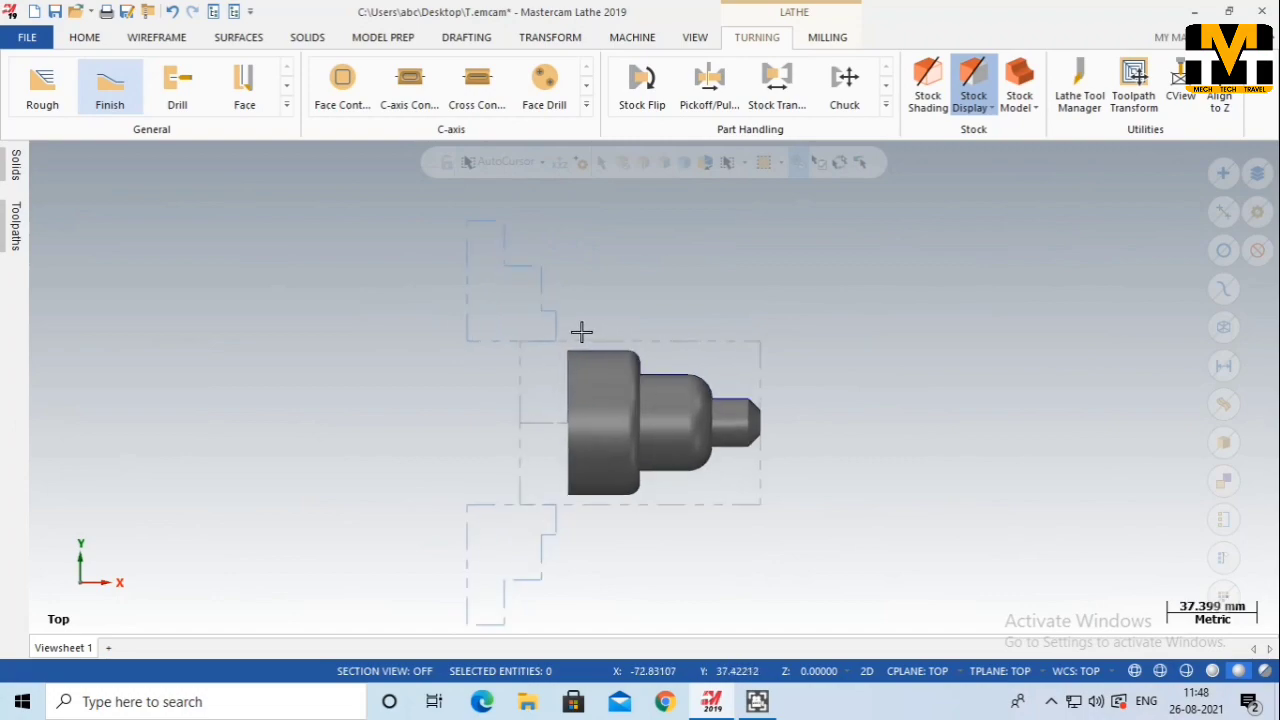
Add a general Rough turning operation to Toolpath Group-1
left_click(15, 225)
left_click(61, 248)
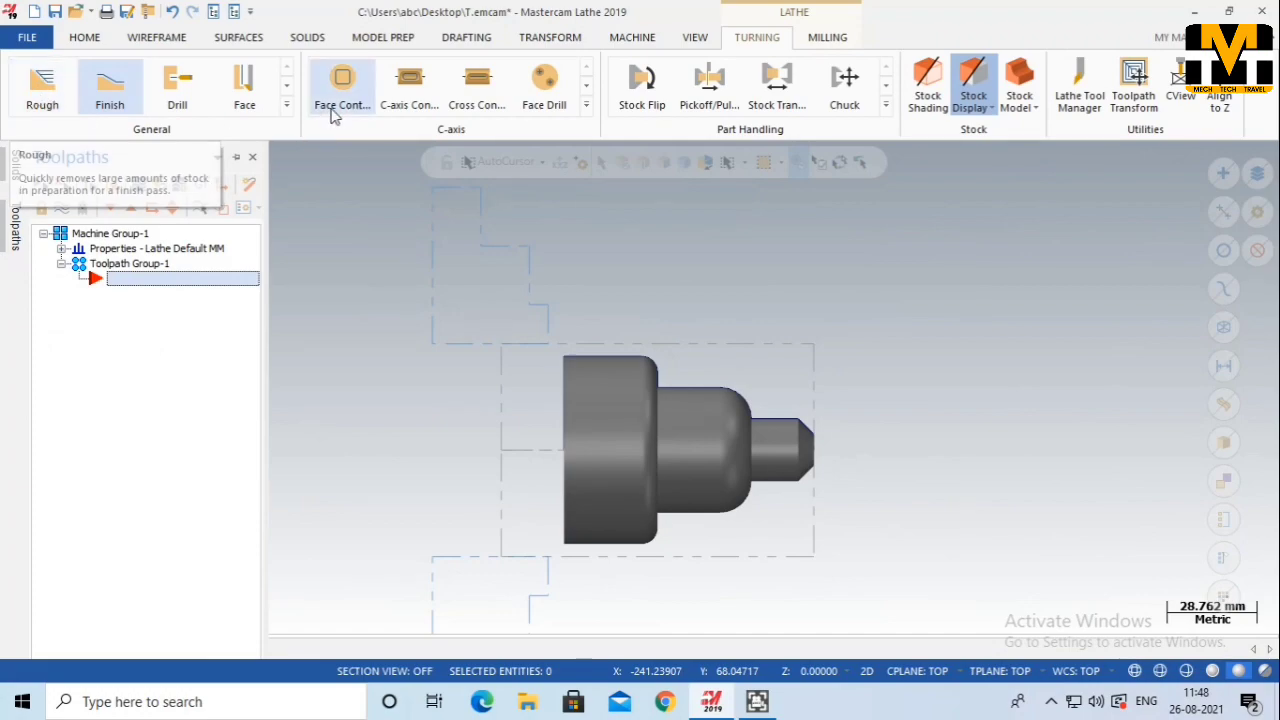
left_click(286, 104)
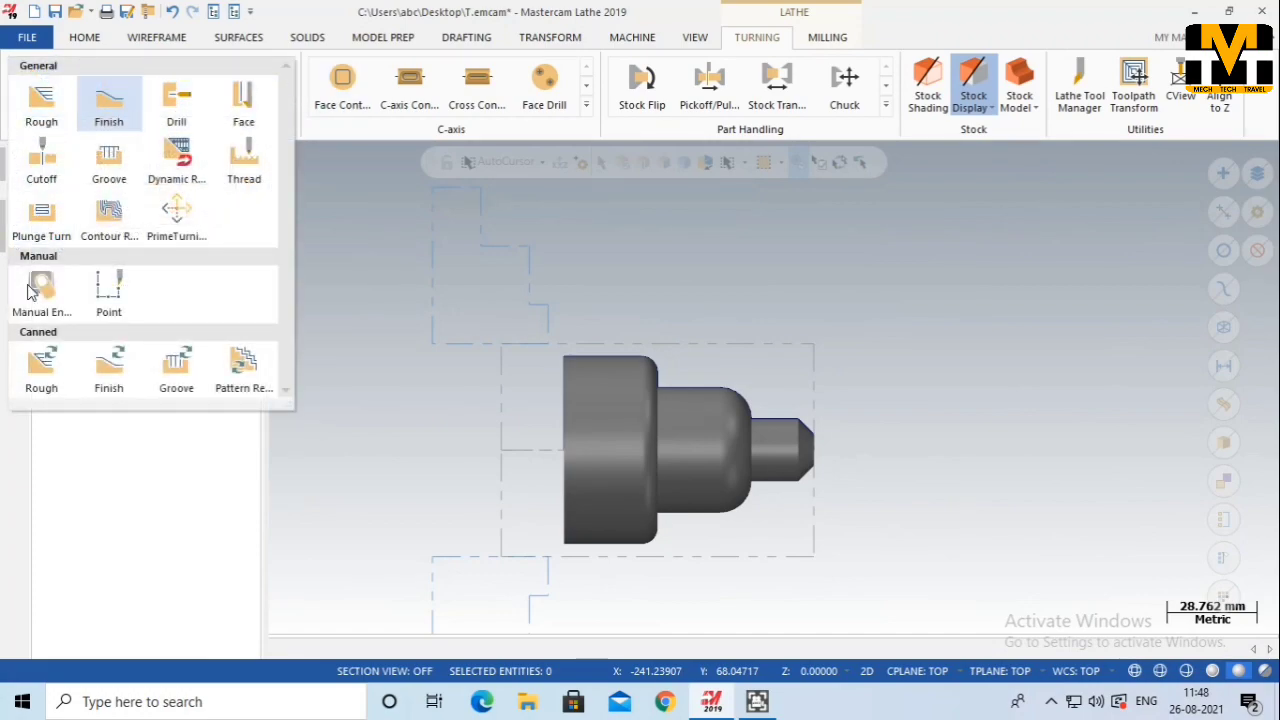
left_click(41, 108)
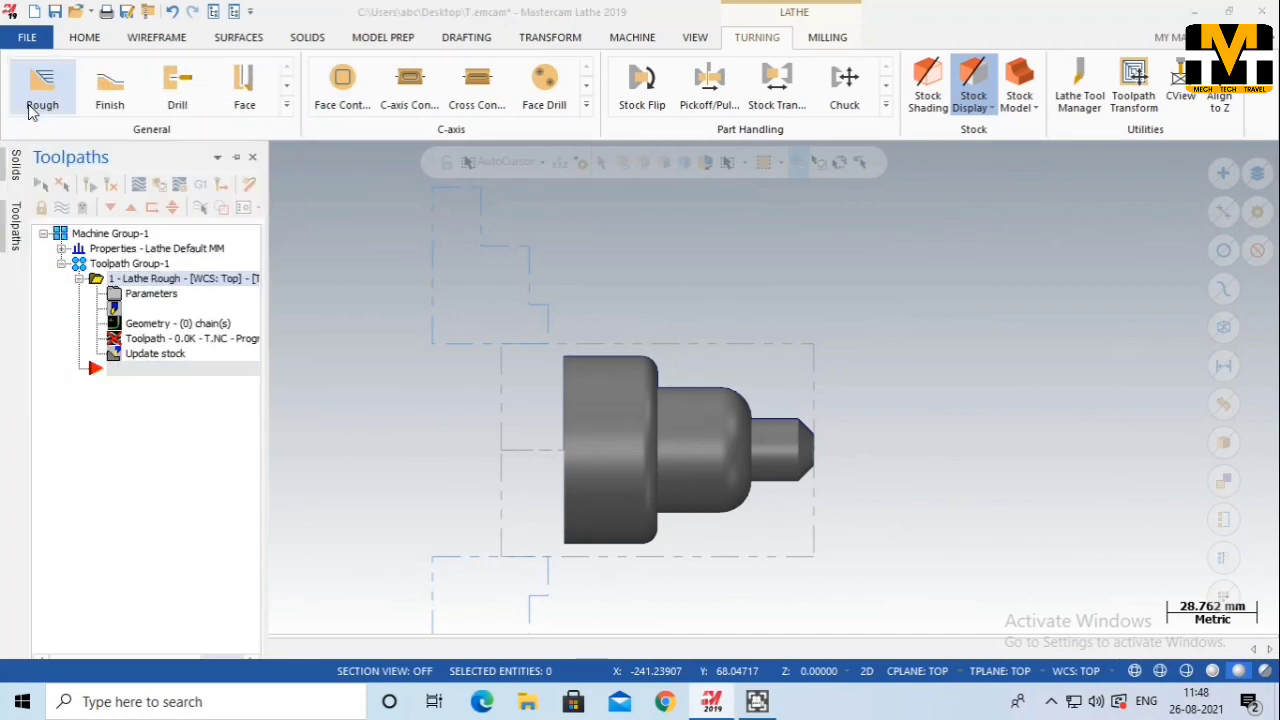
scroll(838, 460, "up", 4)
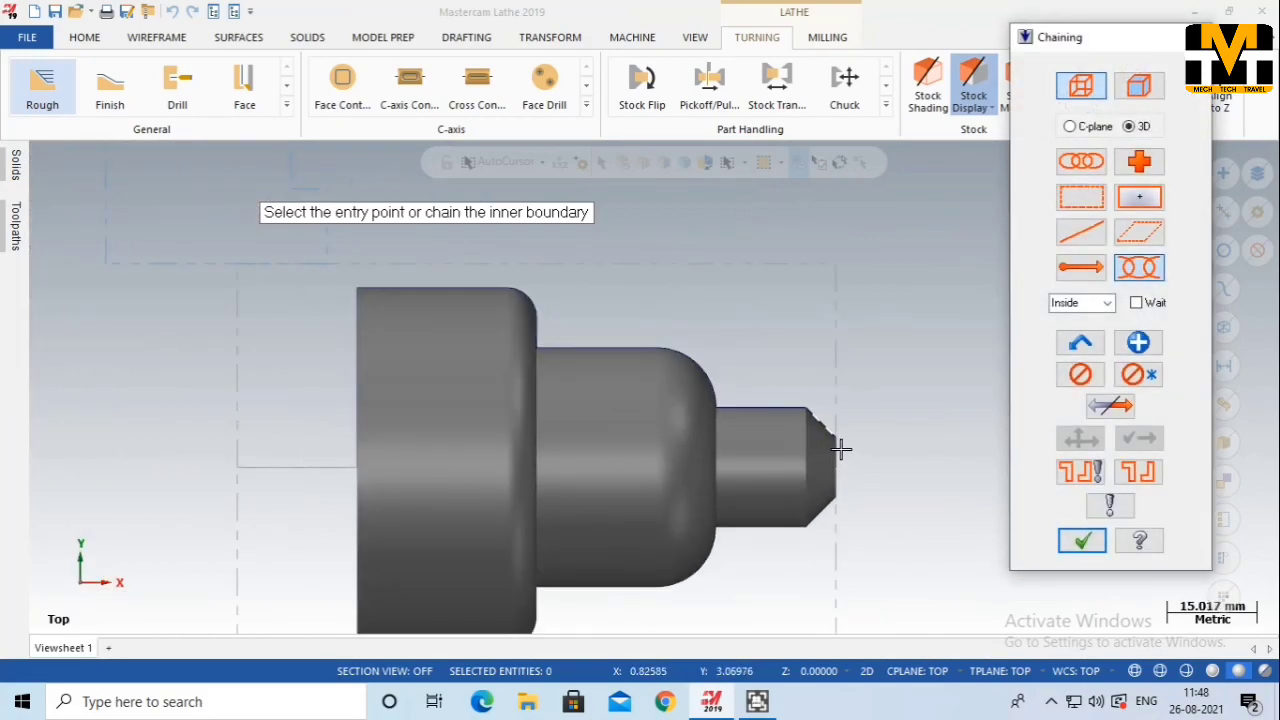
left_click(839, 449)
scroll(840, 449, "up", 3)
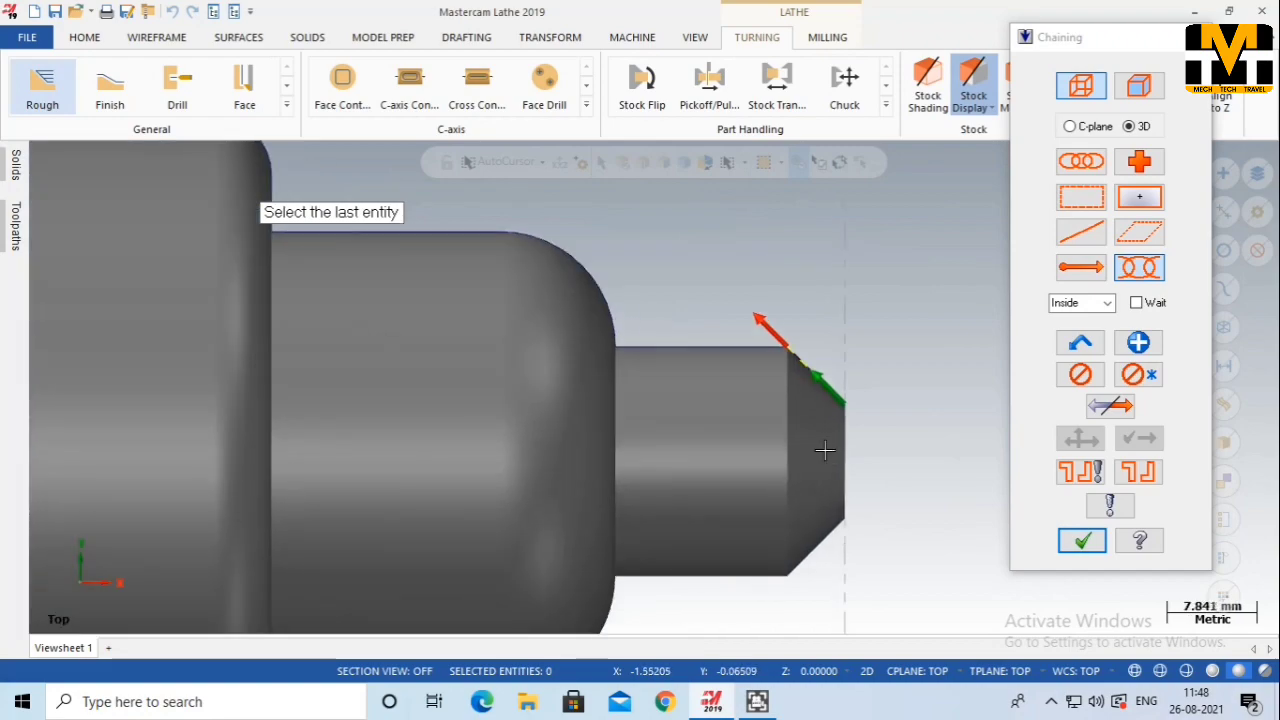
left_click(806, 364)
Chain the upper profile from the vertical front face line to the largest diameter's horizontal line and accept the chain
scroll(855, 438, "up", 2)
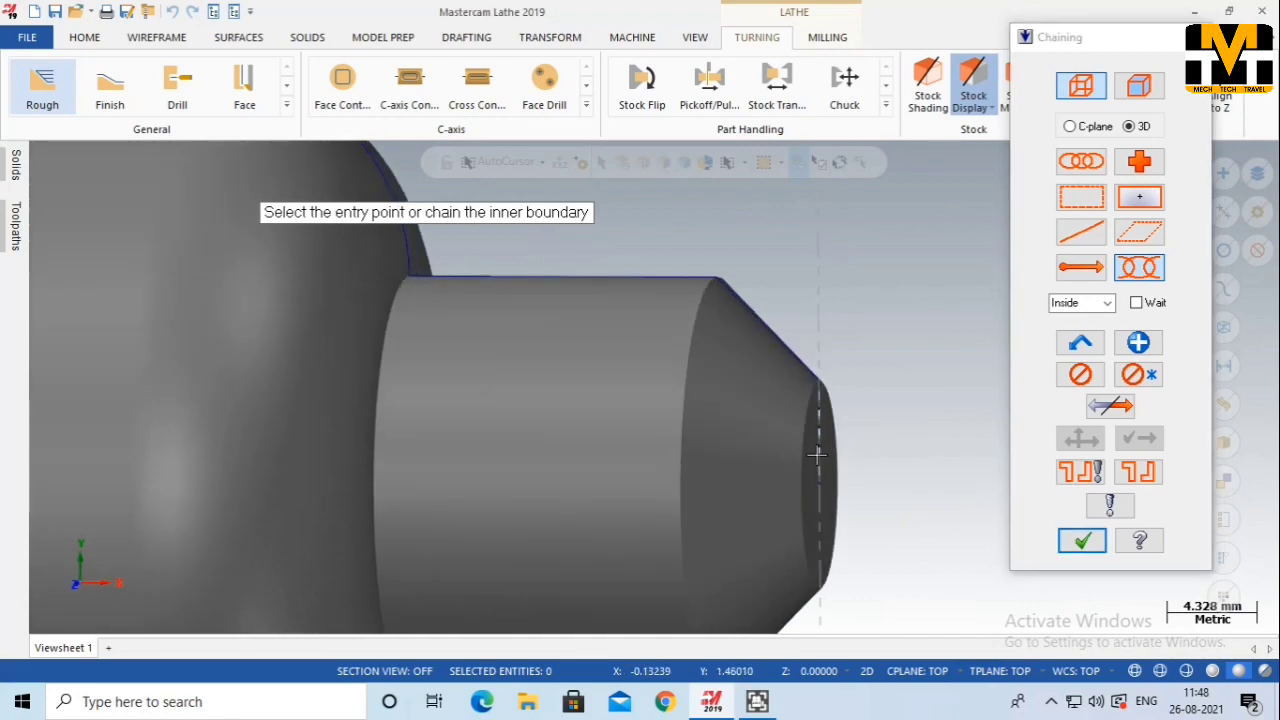
left_click(817, 453)
scroll(888, 418, "down", 3)
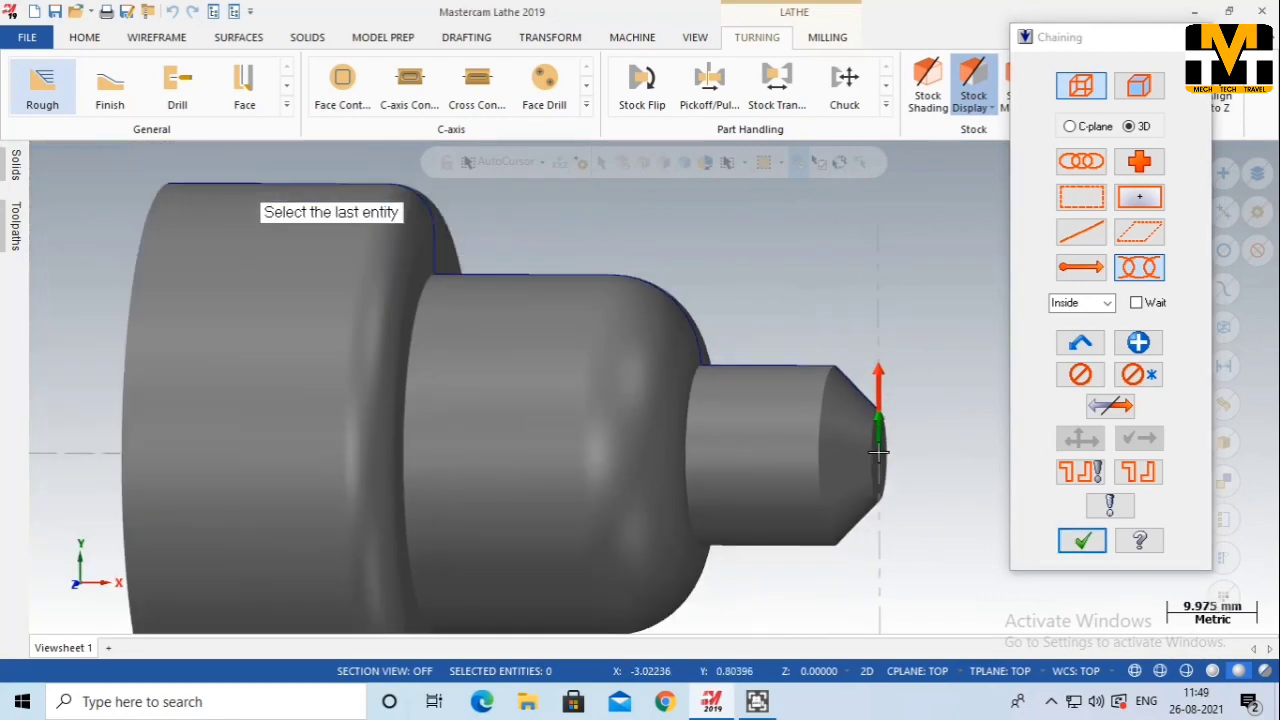
scroll(926, 491, "down", 2)
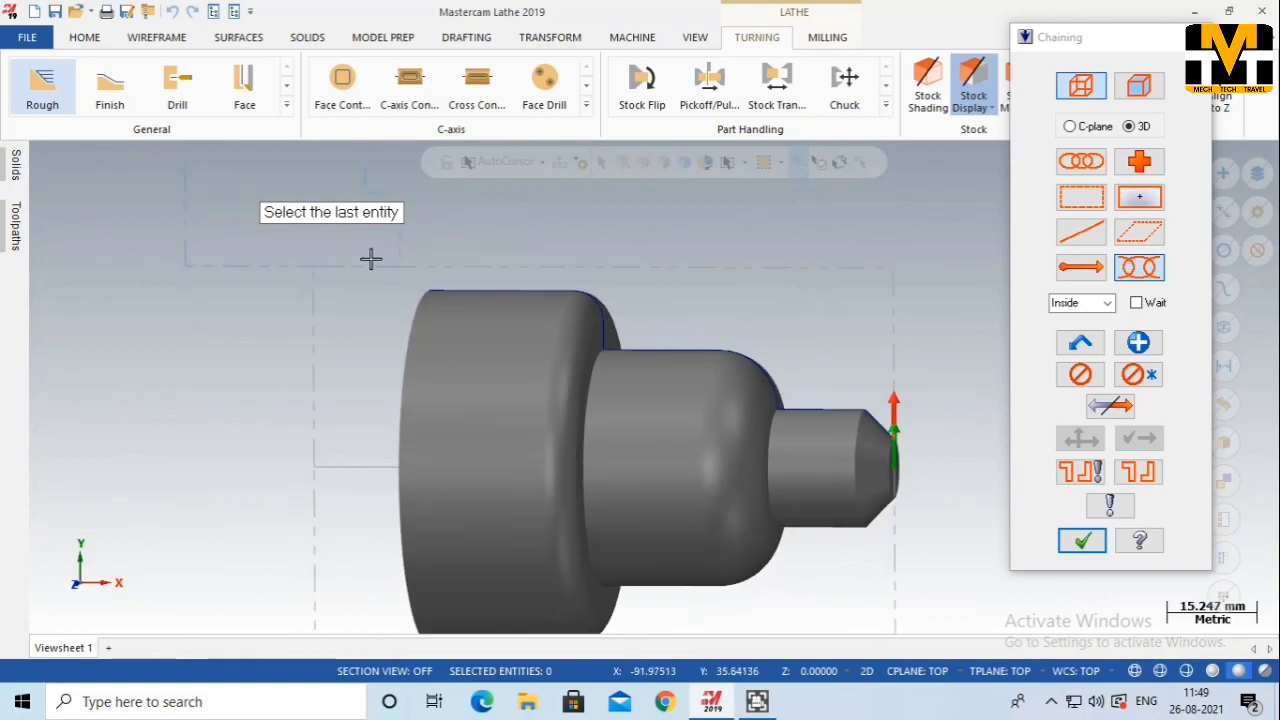
left_click(441, 285)
left_click(1082, 540)
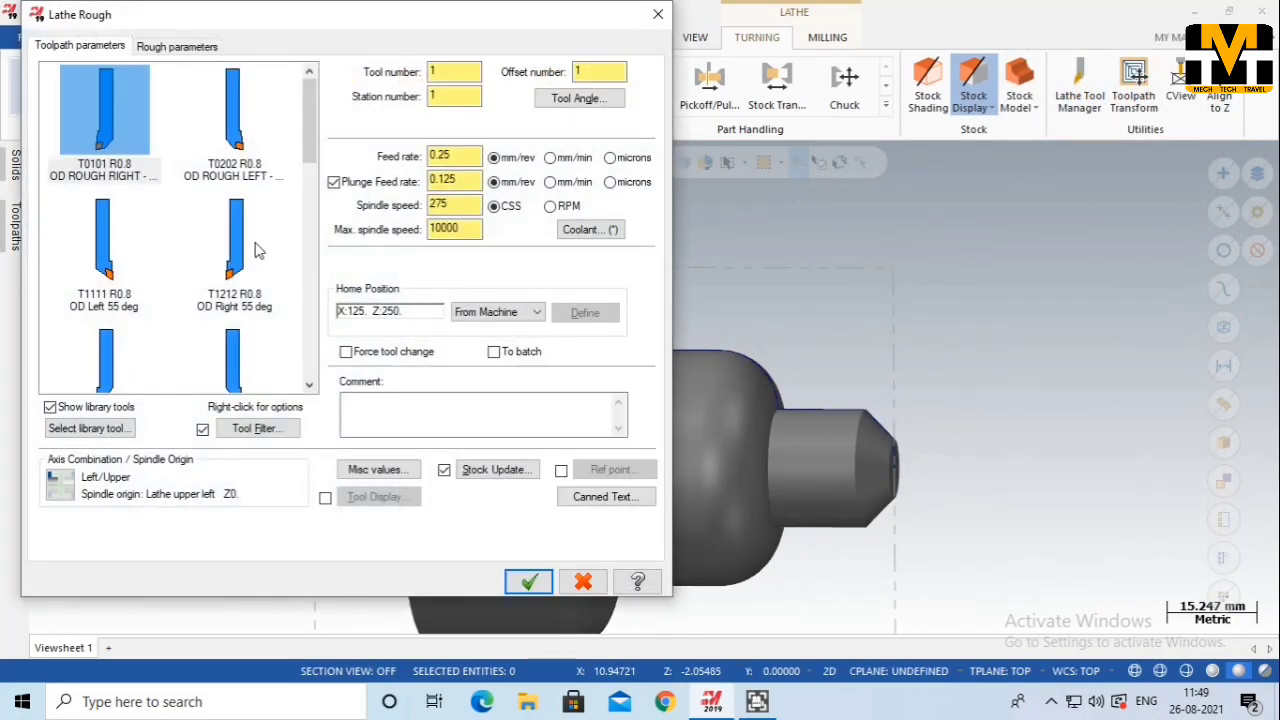
Choose the T1212 R0.8 OD Right 55 deg tool for the rough operation after browsing the tool library
left_click(252, 244)
scroll(207, 268, "down", 2)
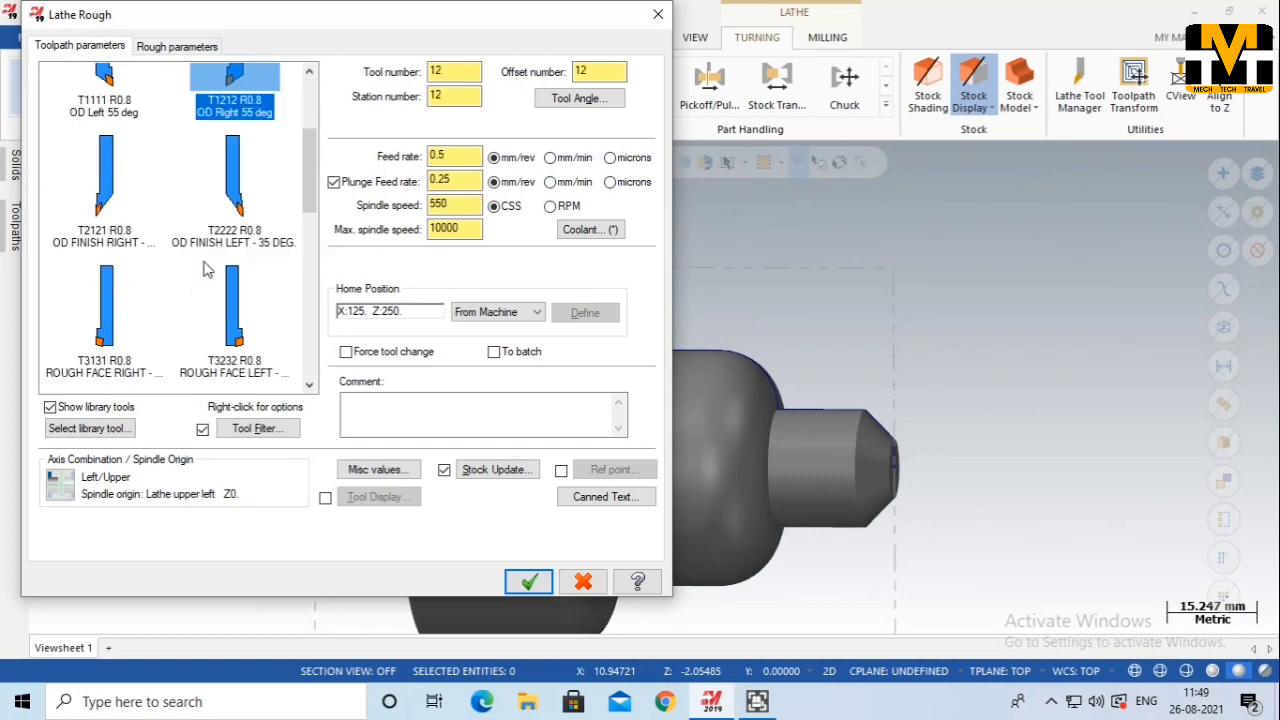
scroll(207, 268, "down", 5)
scroll(207, 270, "down", 2)
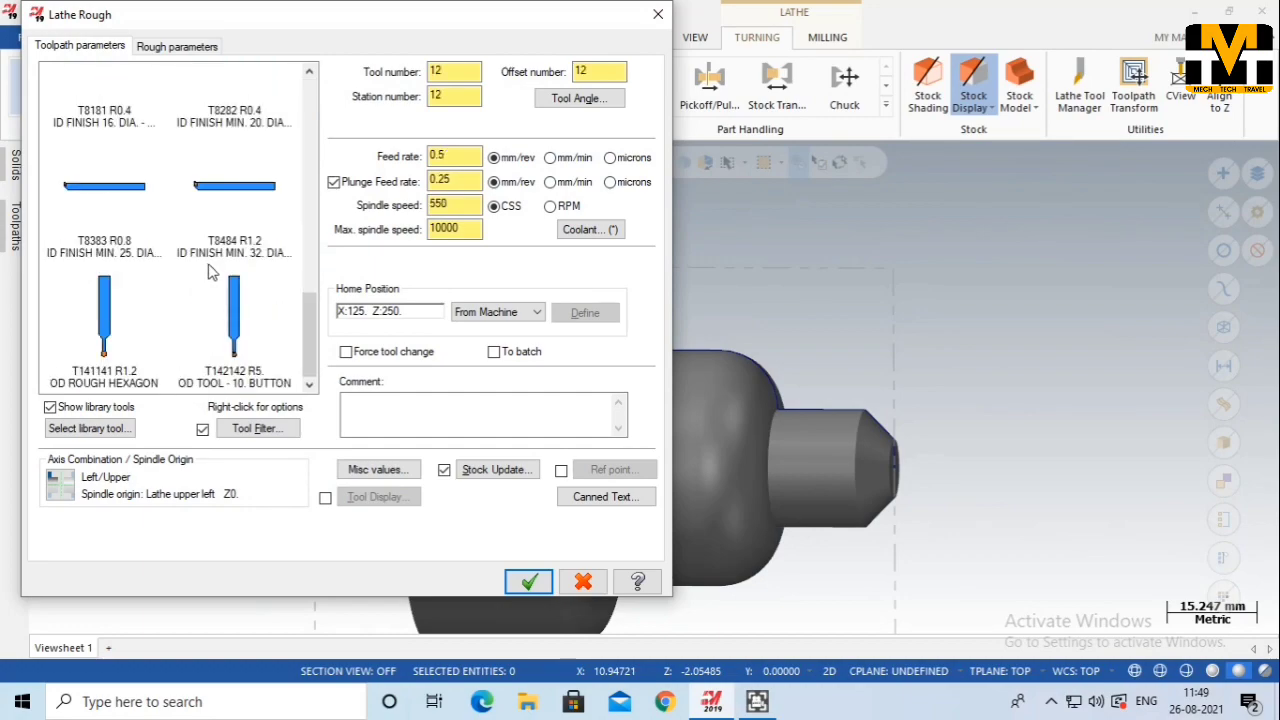
scroll(210, 272, "up", 12)
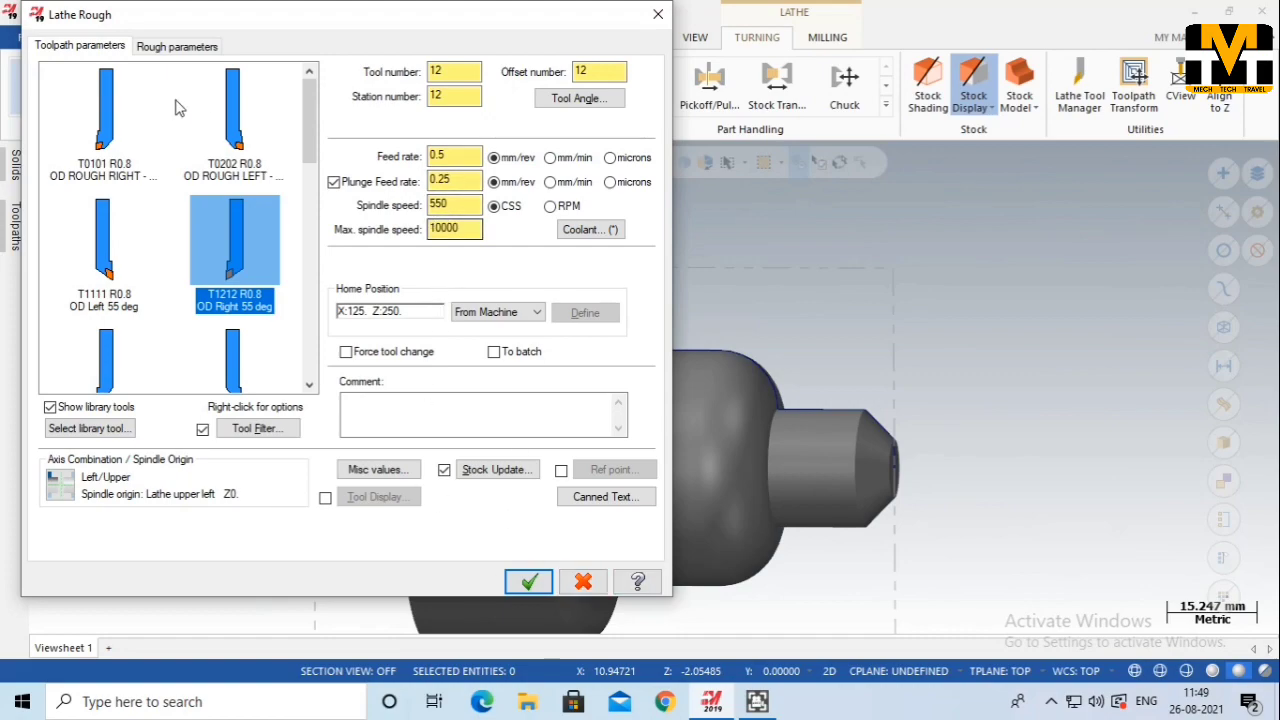
Review the cutting method, rough direction and stock recognition options in the rough parameters
left_click(192, 47)
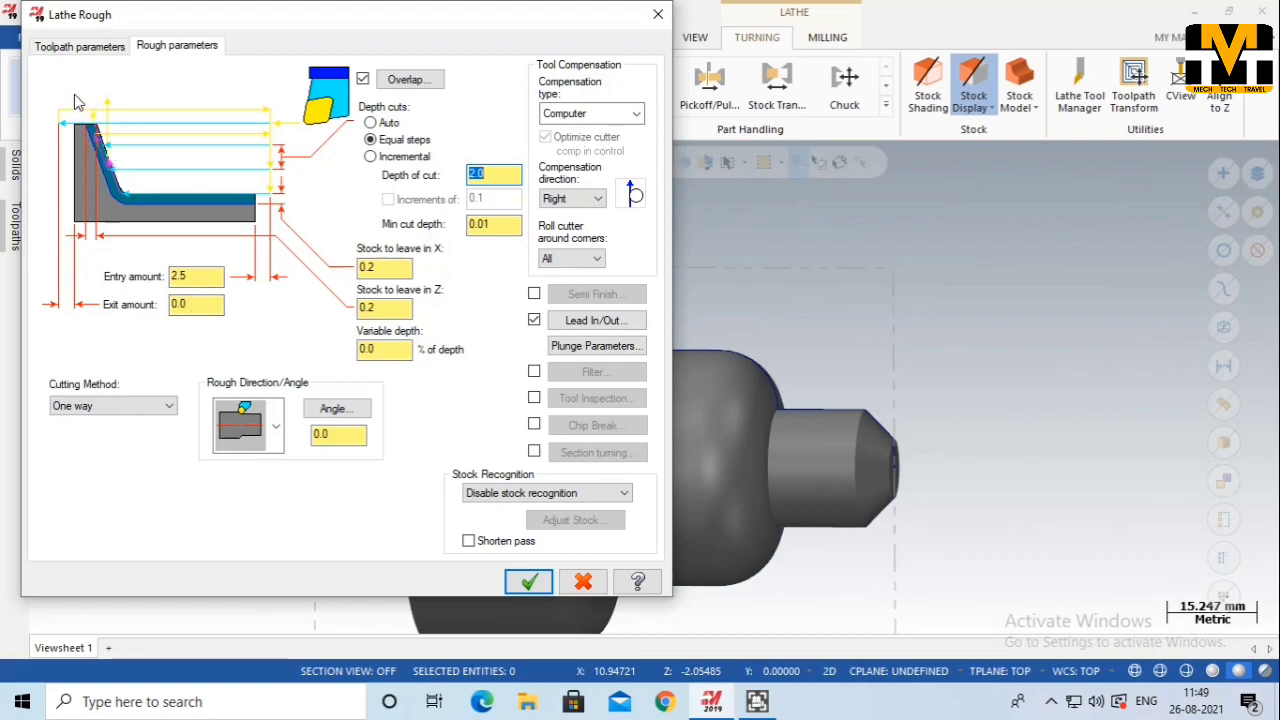
left_click(138, 406)
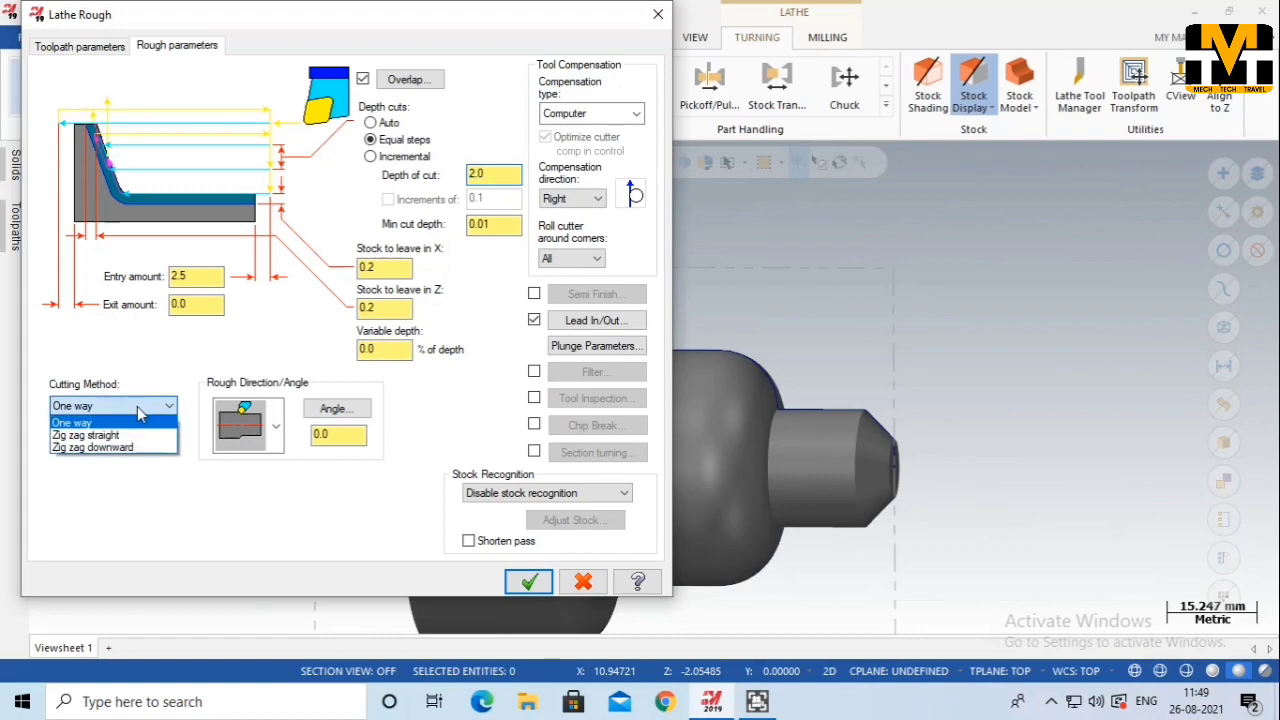
left_click(138, 410)
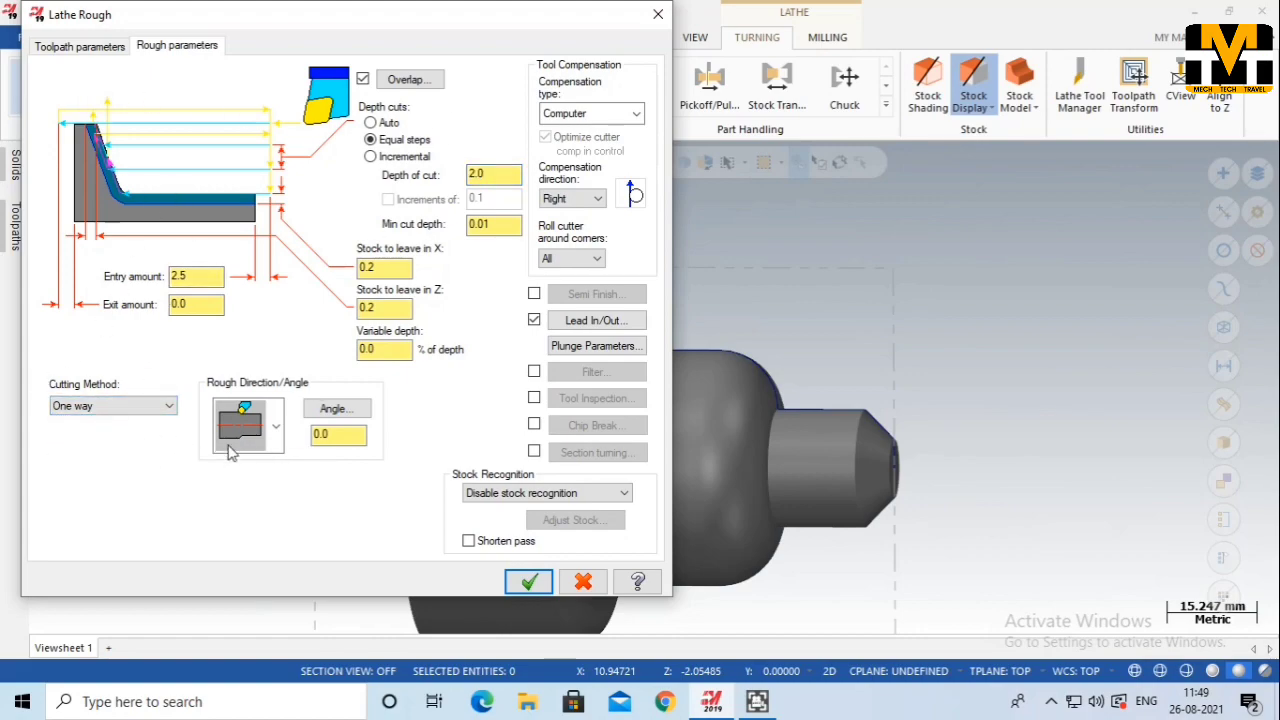
left_click(277, 430)
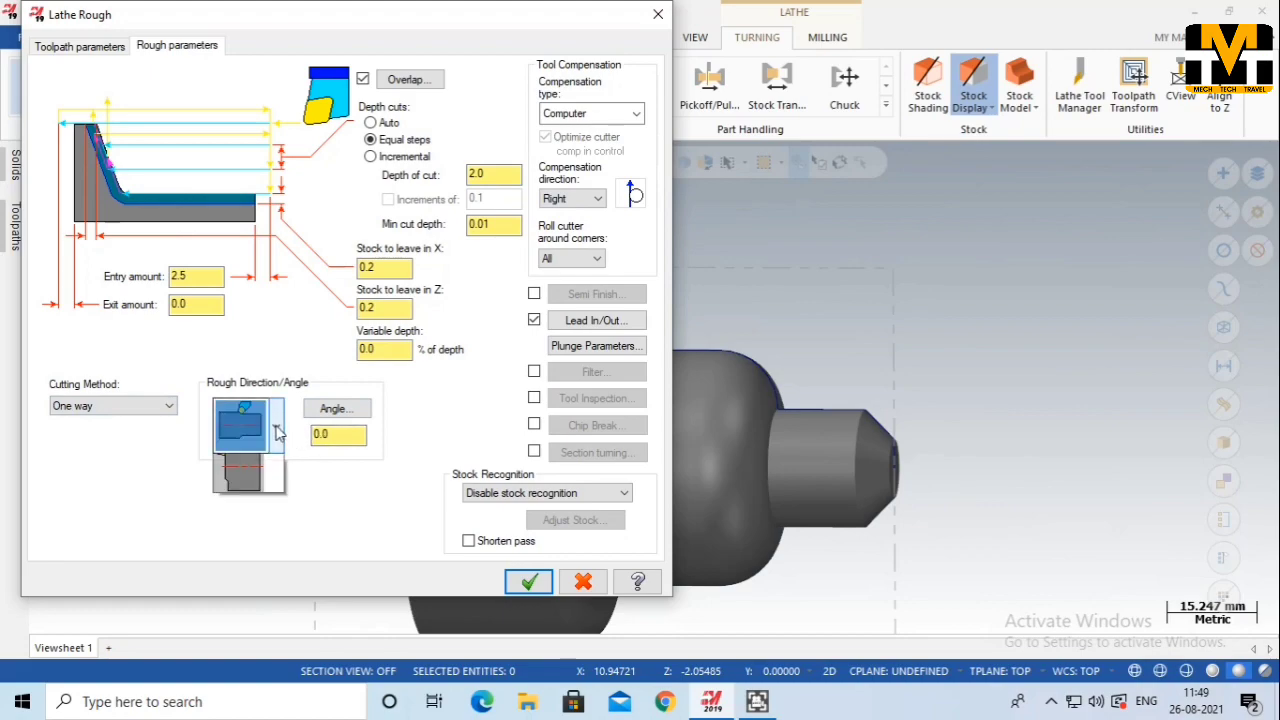
left_click(278, 488)
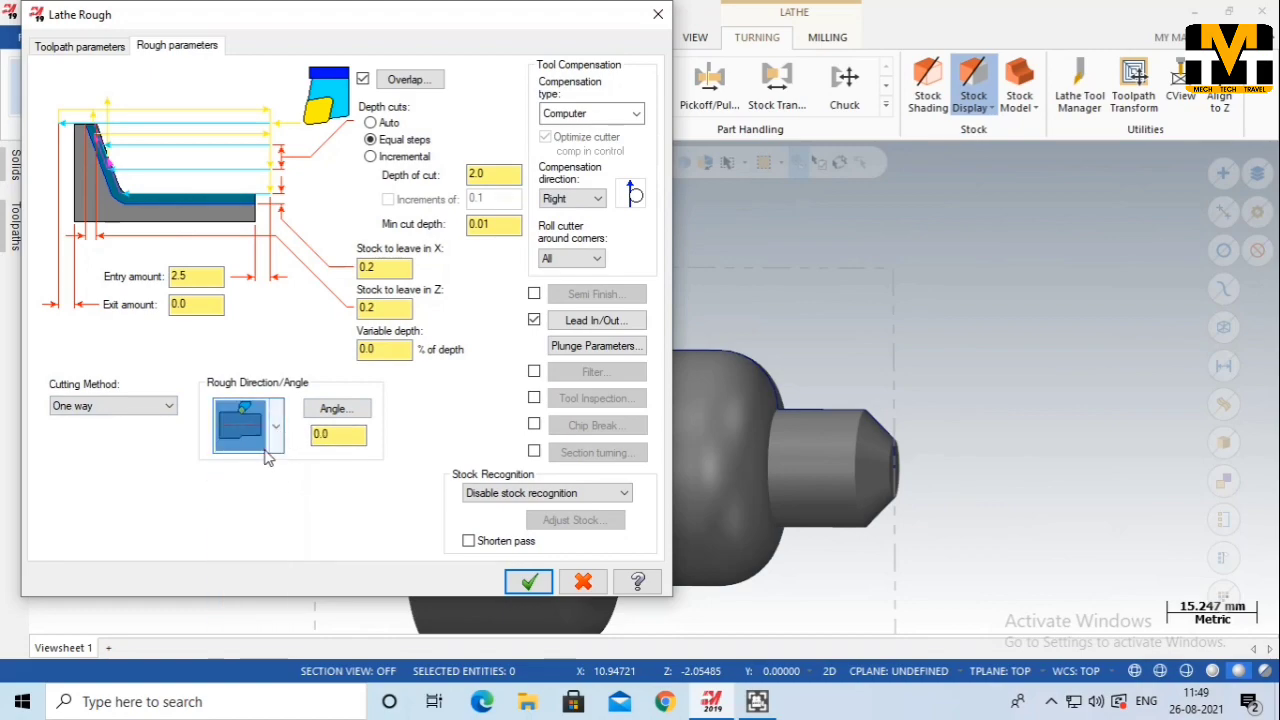
left_click(607, 491)
left_click(607, 491)
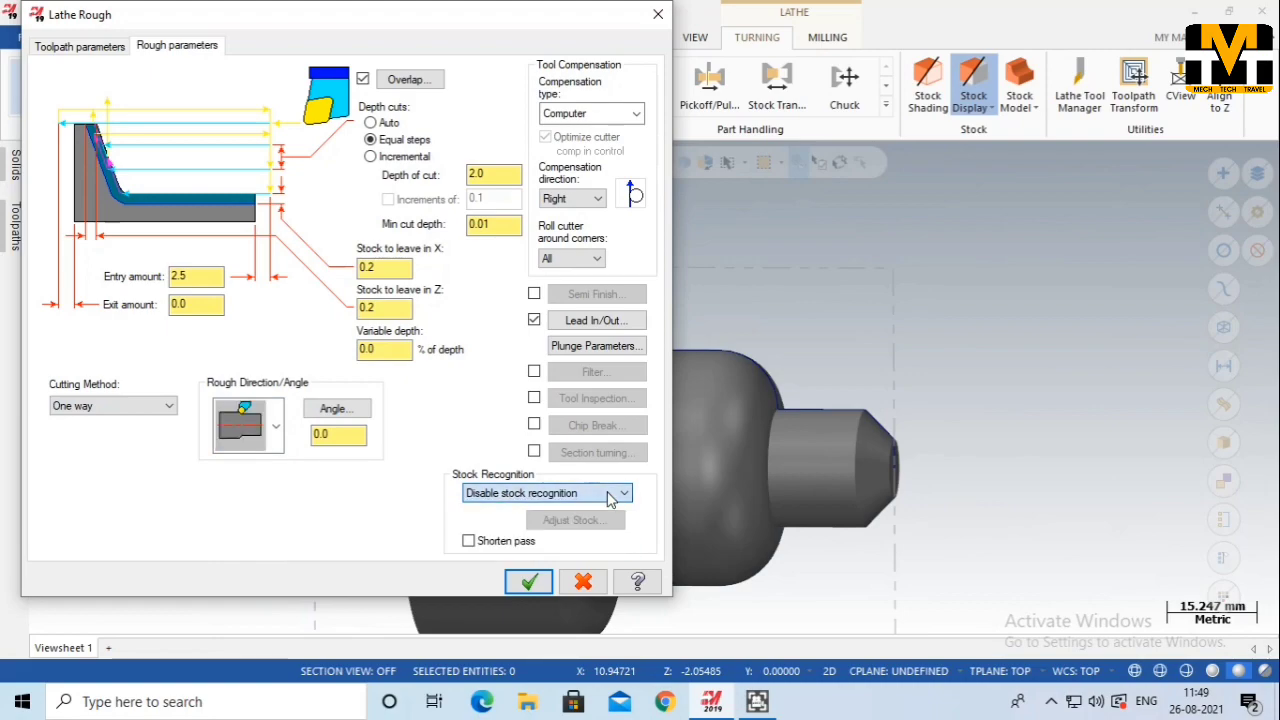
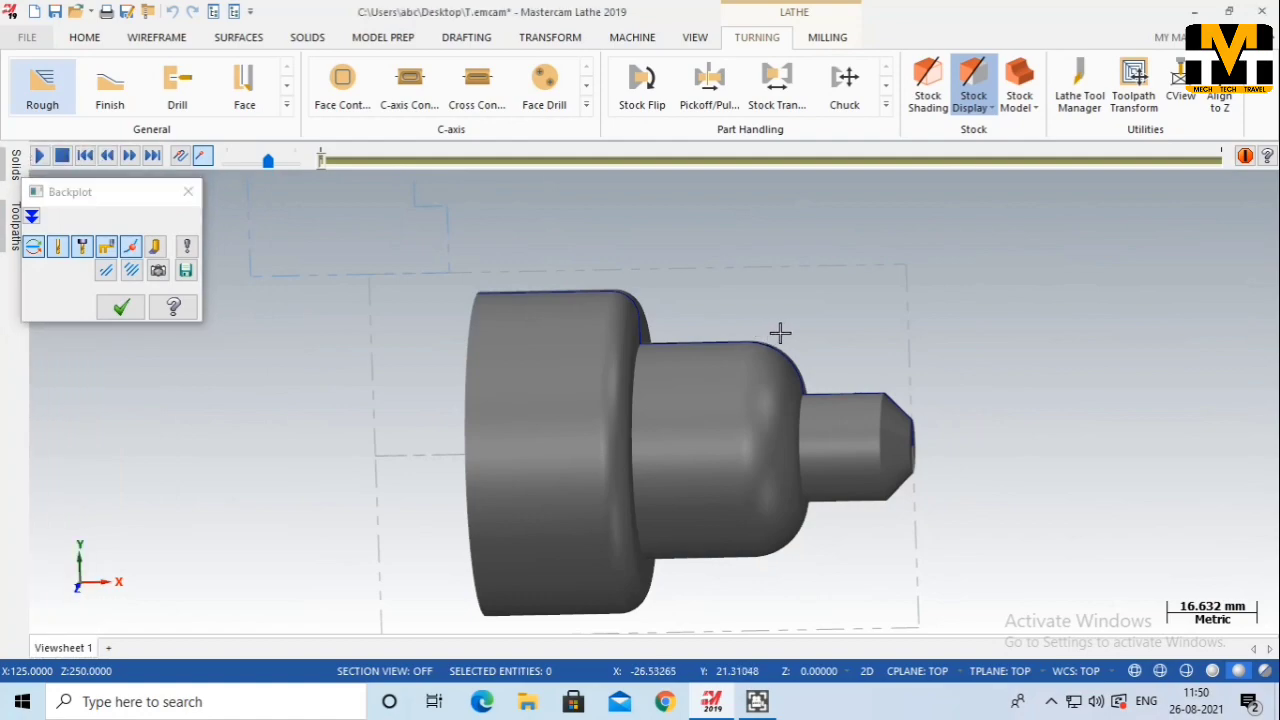
Play the backplot of the rough toolpath and examine the tool's approach and first passes over the part and chuck
scroll(895, 258, "up", 1)
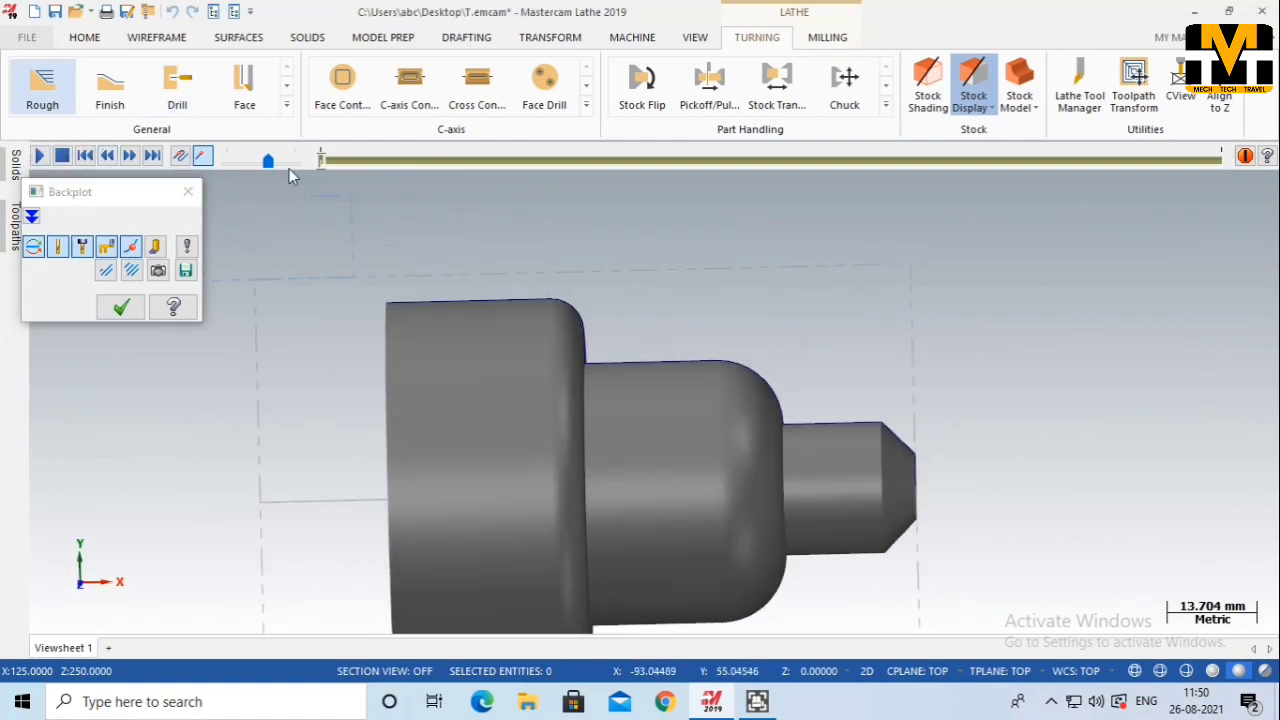
scroll(658, 337, "down", 1)
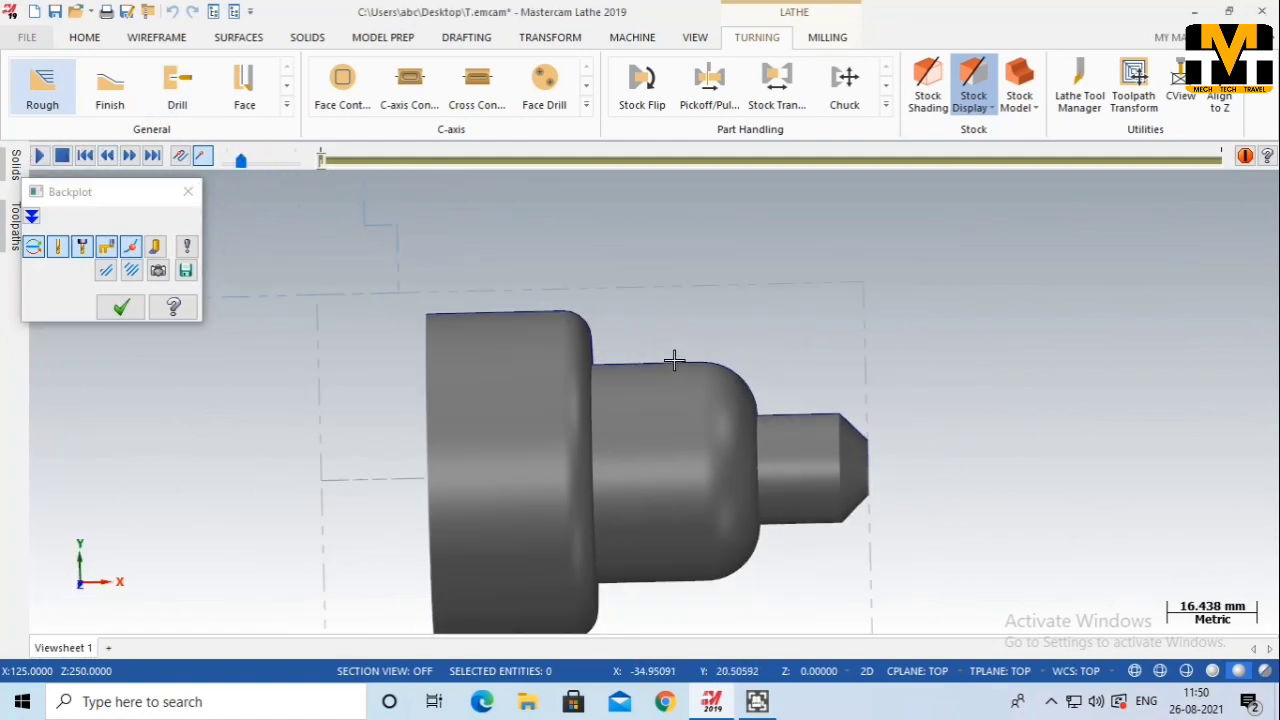
scroll(655, 337, "up", 7)
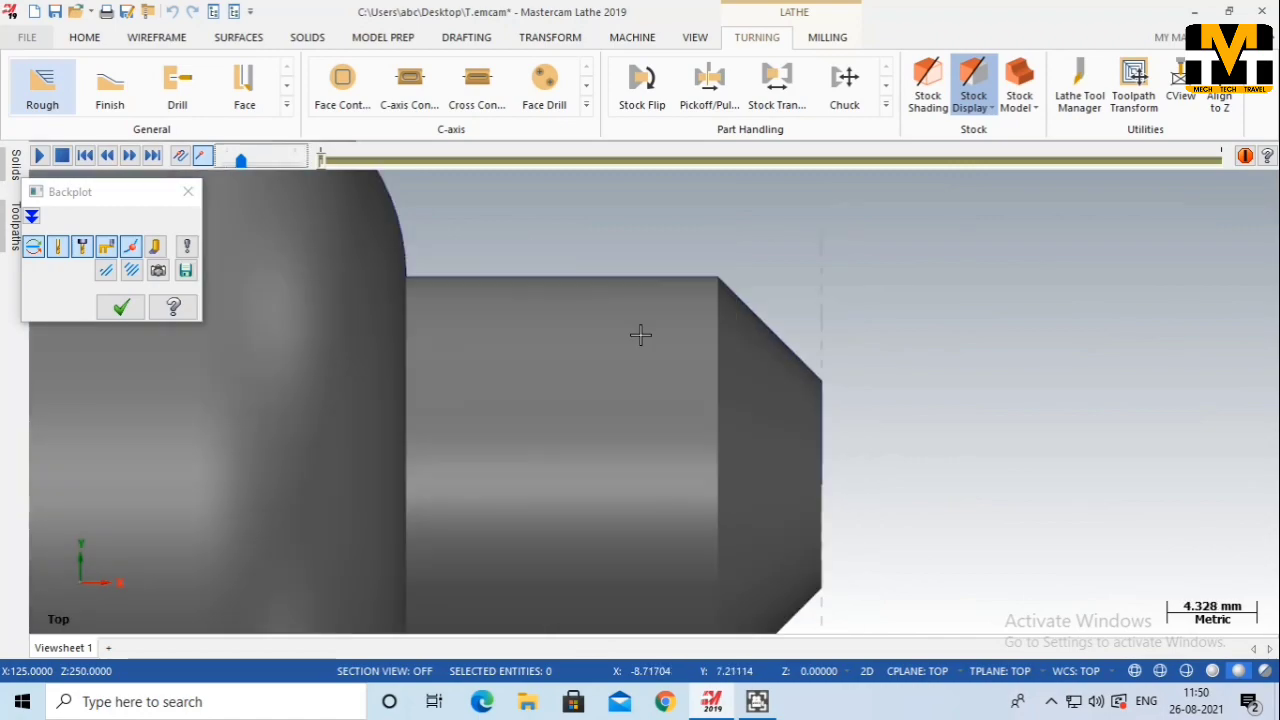
scroll(1077, 434, "down", 5)
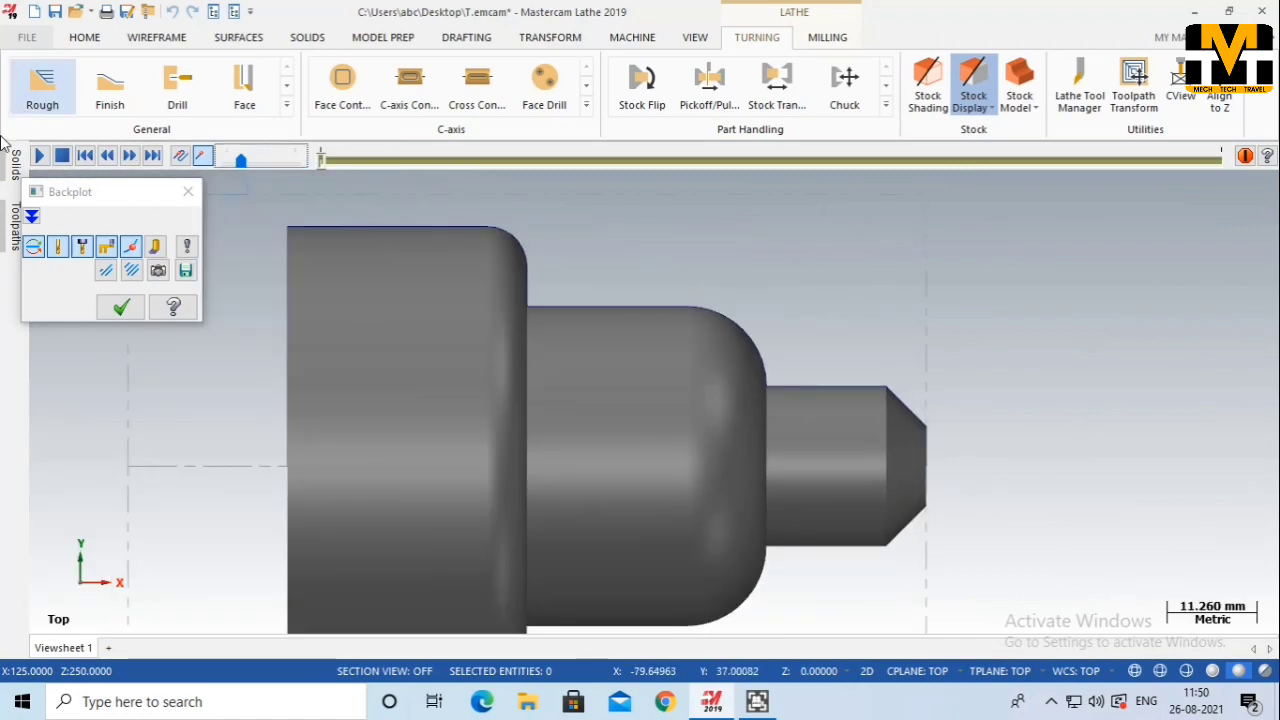
scroll(857, 477, "down", 1)
scroll(829, 434, "down", 1)
scroll(680, 314, "up", 1)
scroll(683, 313, "down", 1)
scroll(700, 380, "down", 3)
scroll(740, 480, "down", 3)
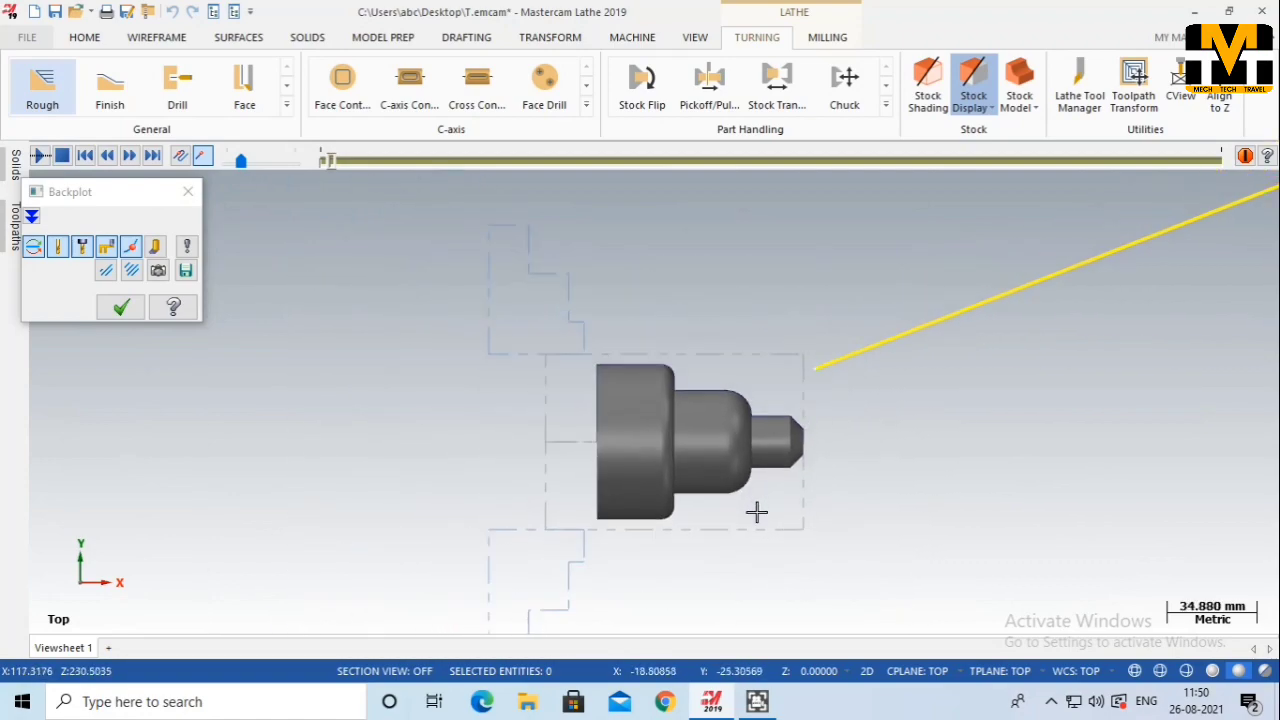
scroll(420, 426, "down", 2)
scroll(700, 380, "down", 2)
scroll(1080, 226, "up", 3)
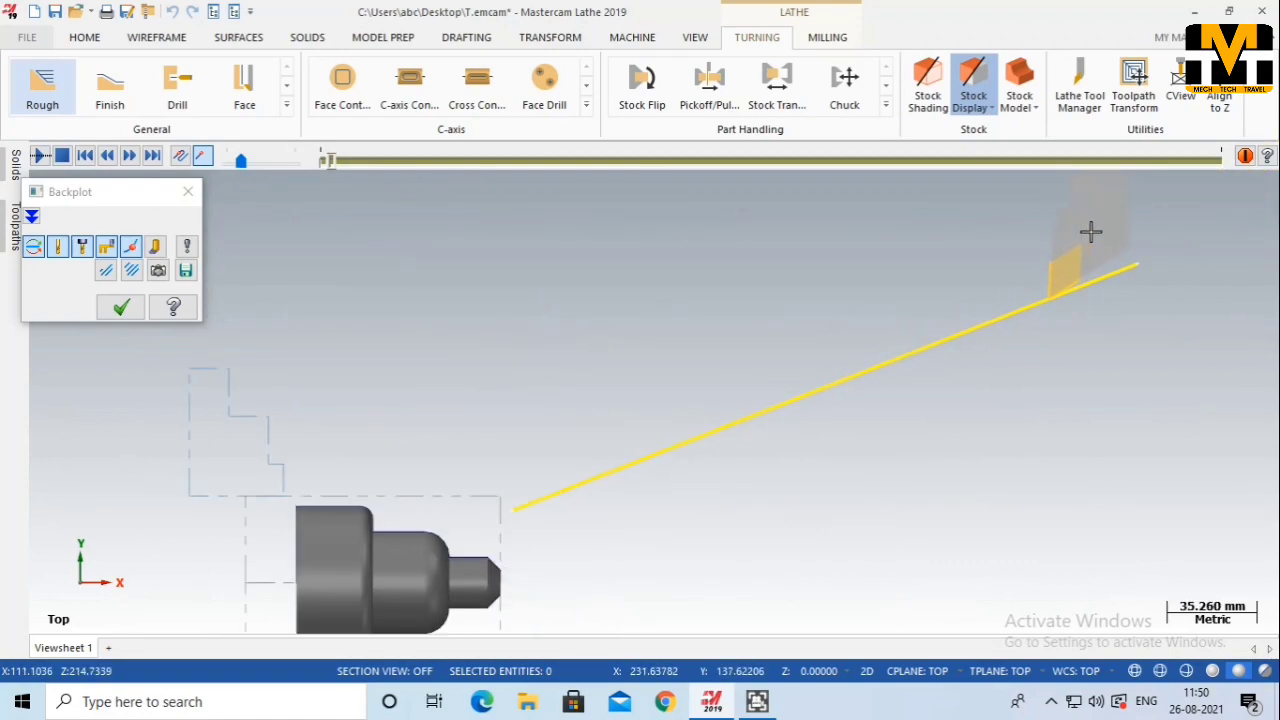
scroll(1059, 245, "down", 2)
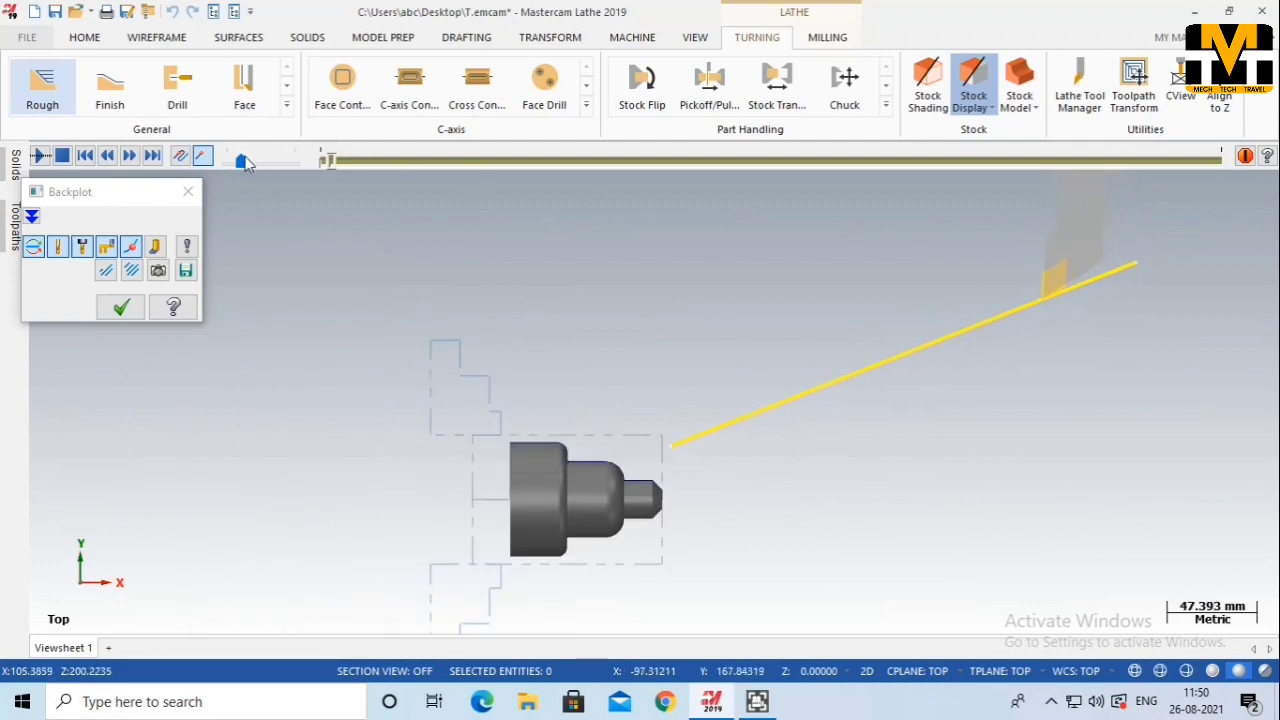
scroll(454, 423, "up", 2)
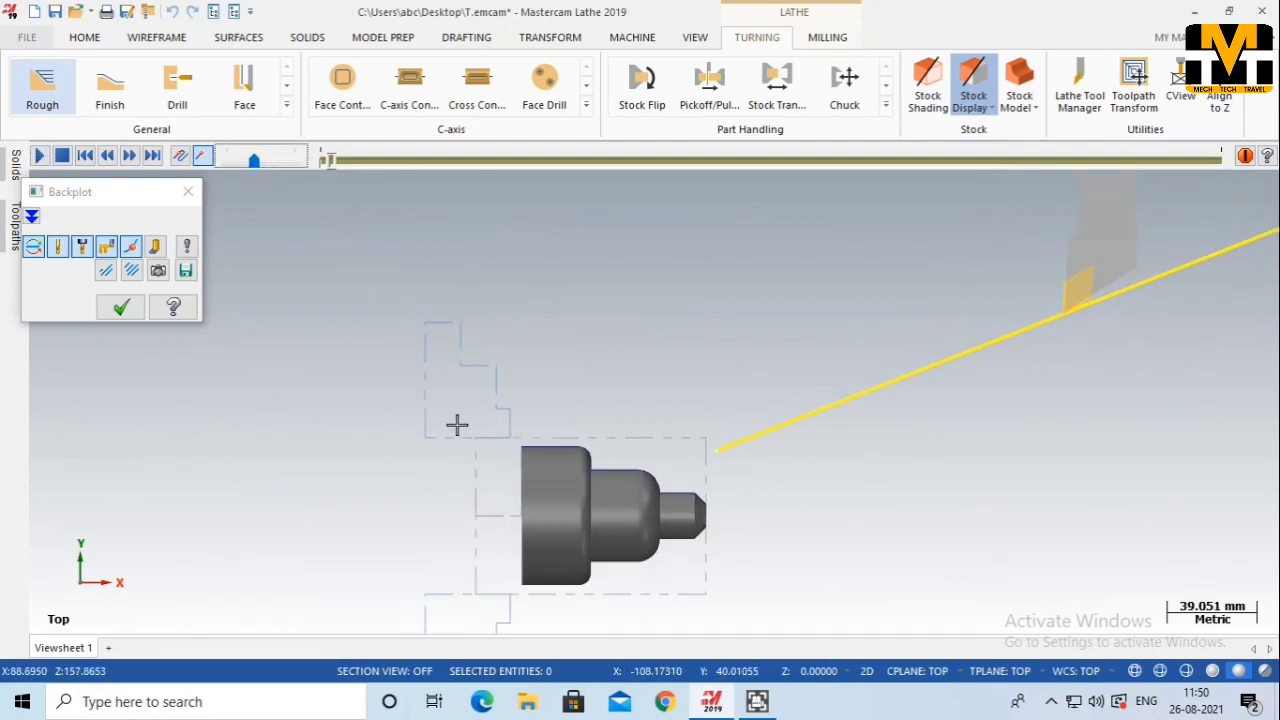
scroll(717, 234, "down", 2)
scroll(674, 514, "up", 3)
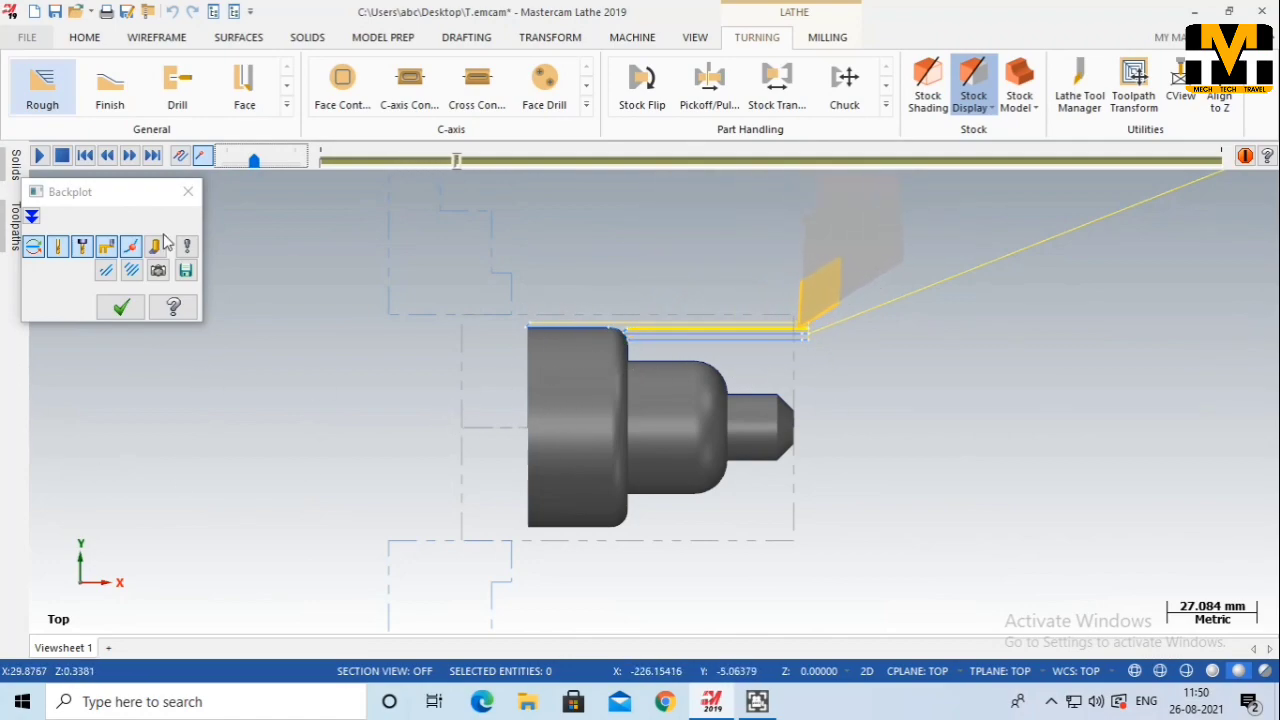
Speed up the backplot playback to run through the remaining roughing passes, and close the backplot
left_click_drag(254, 160, 286, 162)
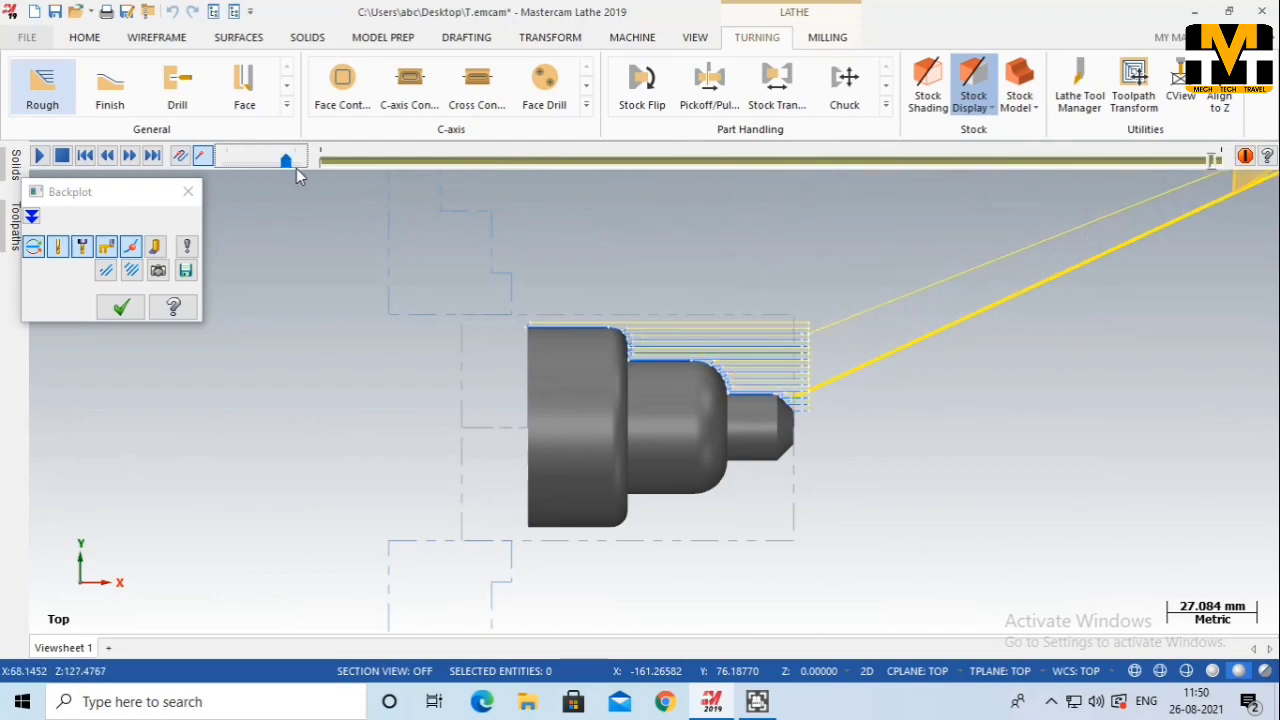
scroll(350, 275, "down", 1)
left_click(187, 195)
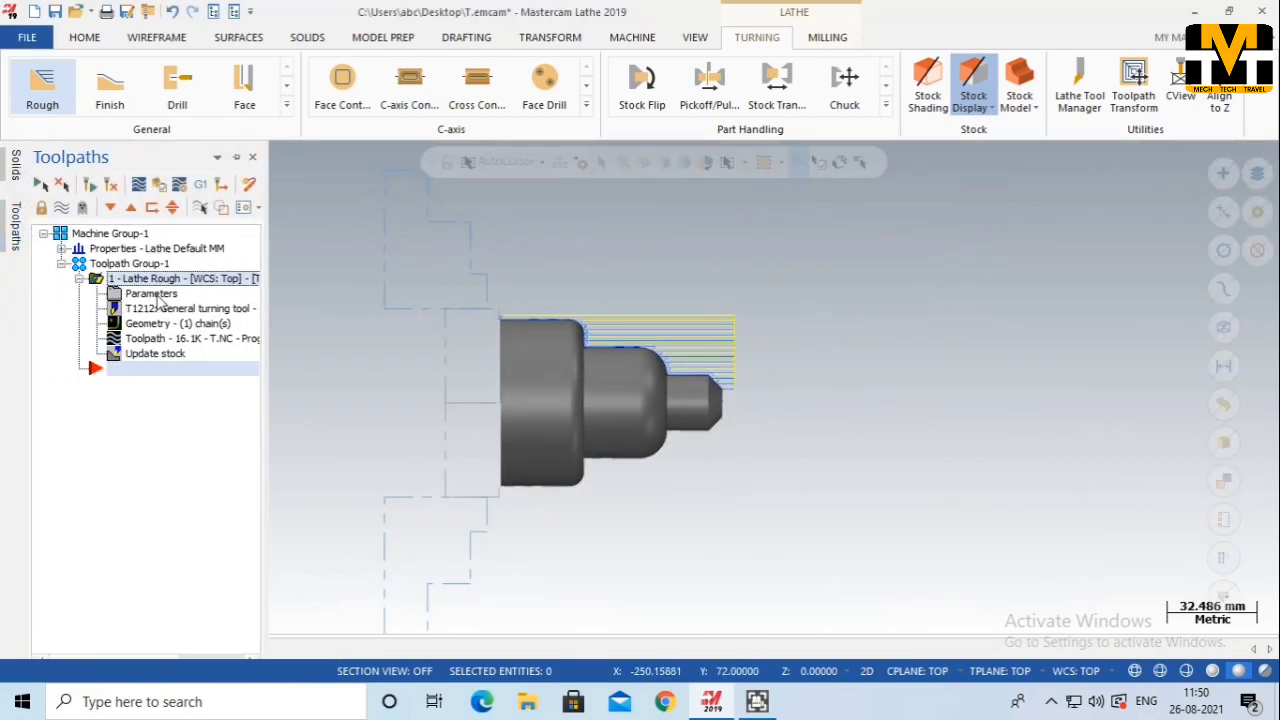
Set the Lathe Rough operation's stock recognition to Use stock for outer boundary, accept, and regenerate the toolpath
left_click(152, 294)
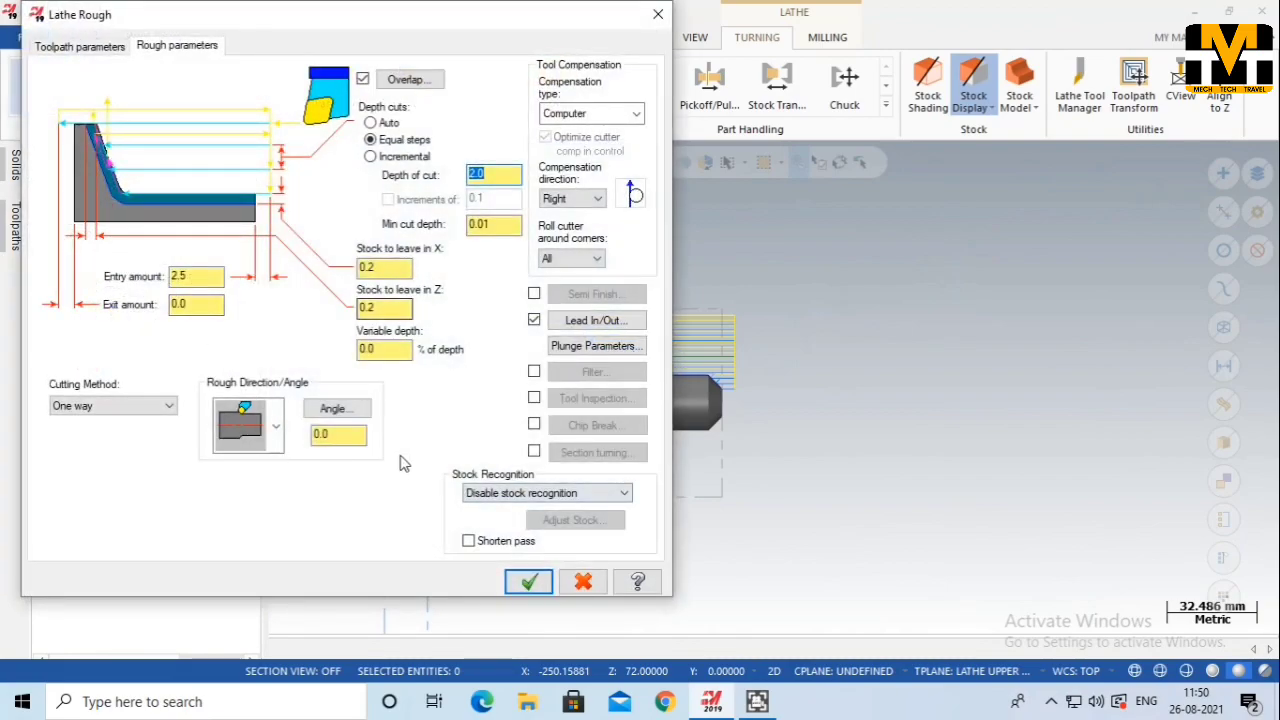
left_click(596, 502)
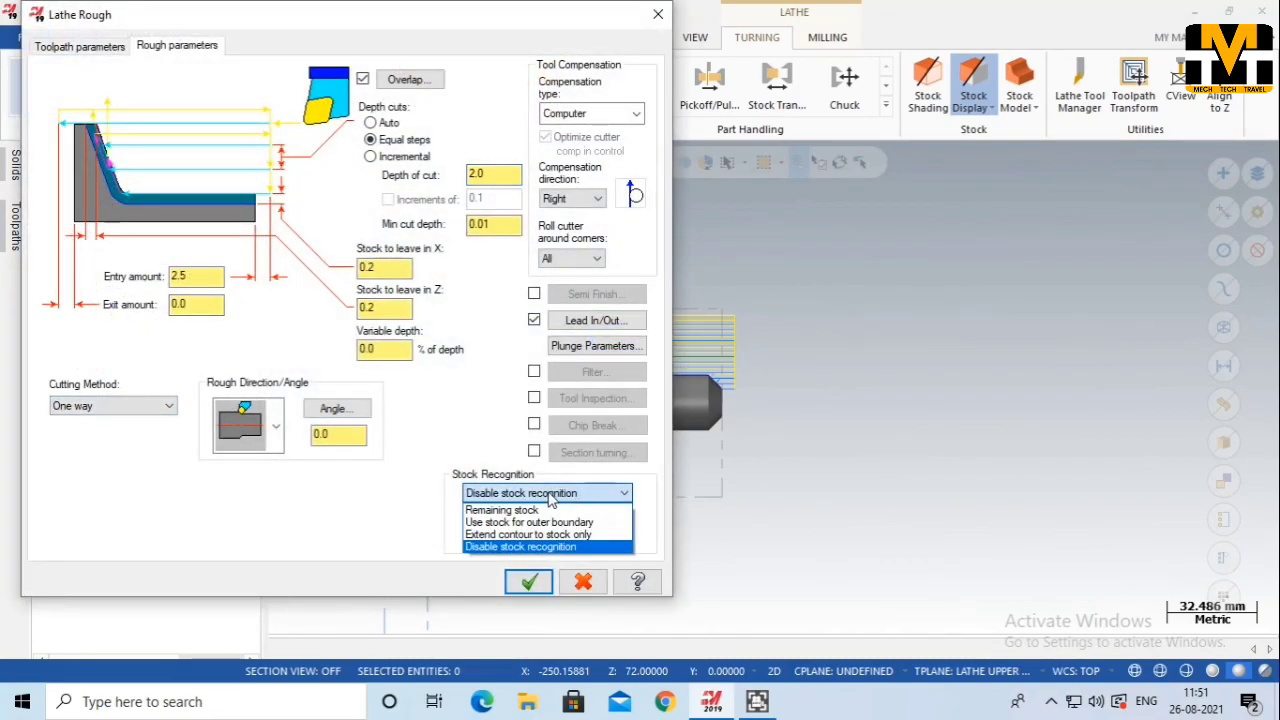
left_click(505, 523)
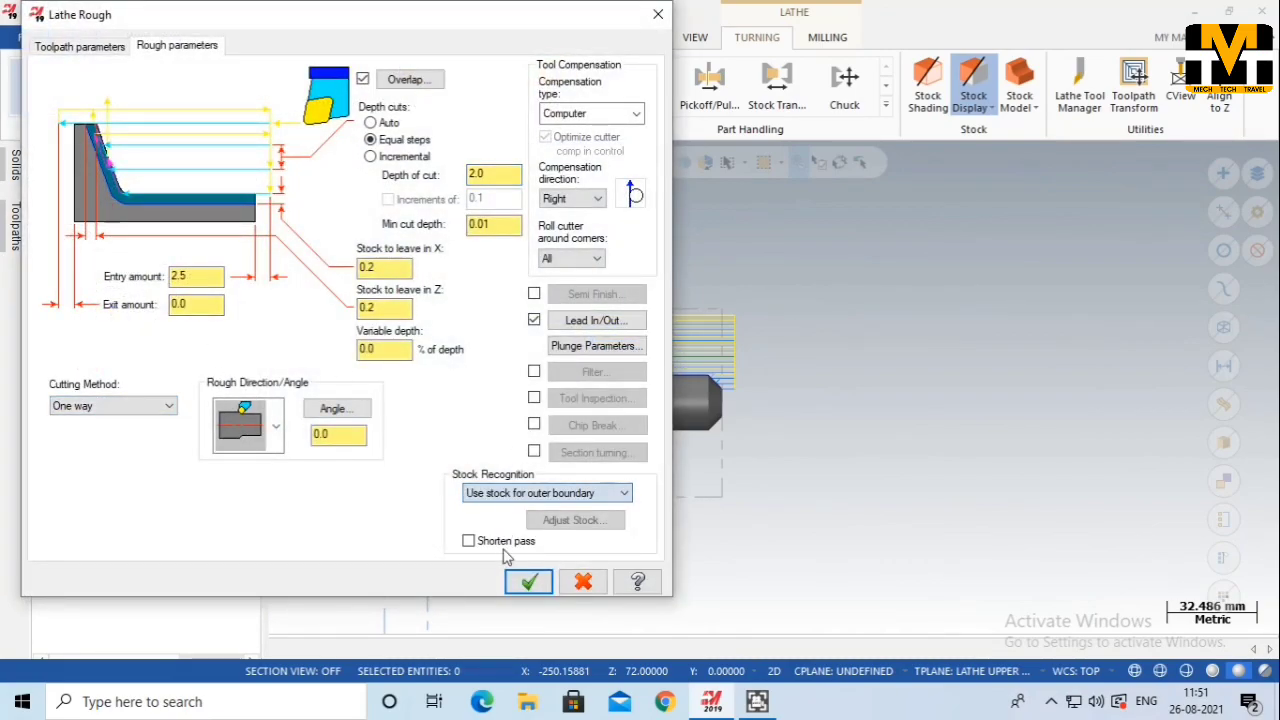
left_click(527, 582)
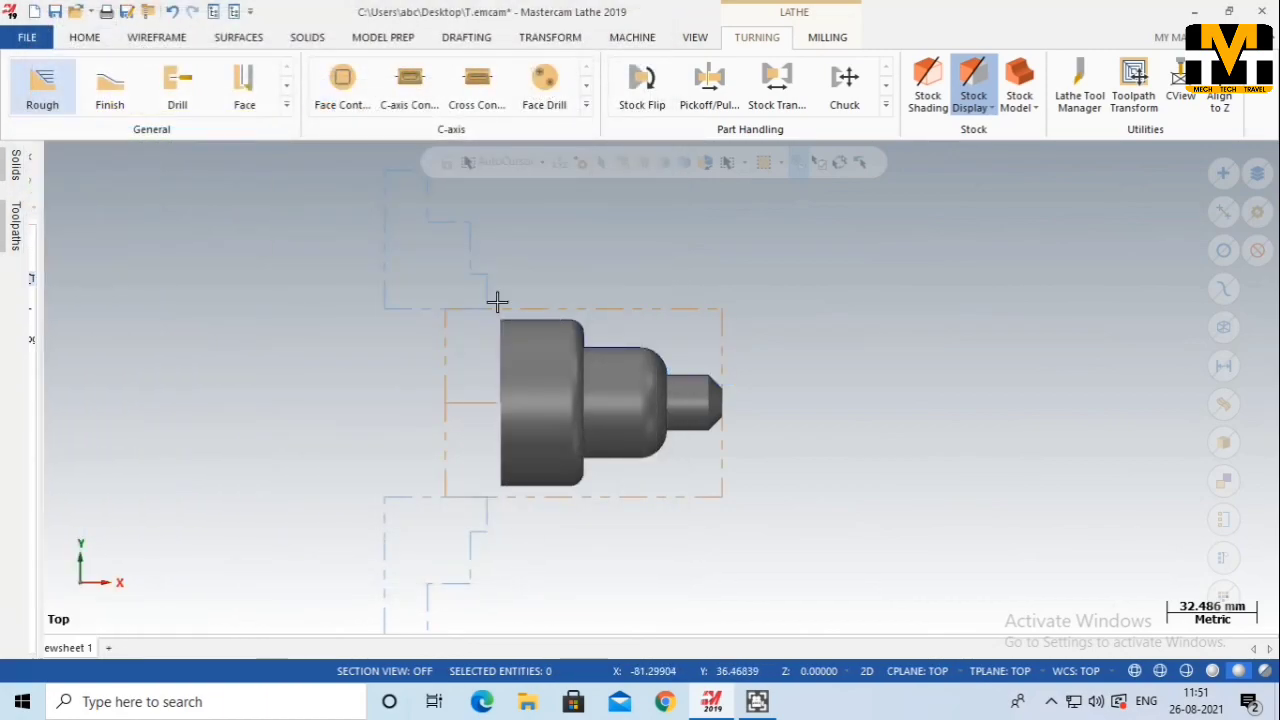
left_click(15, 225)
left_click(89, 185)
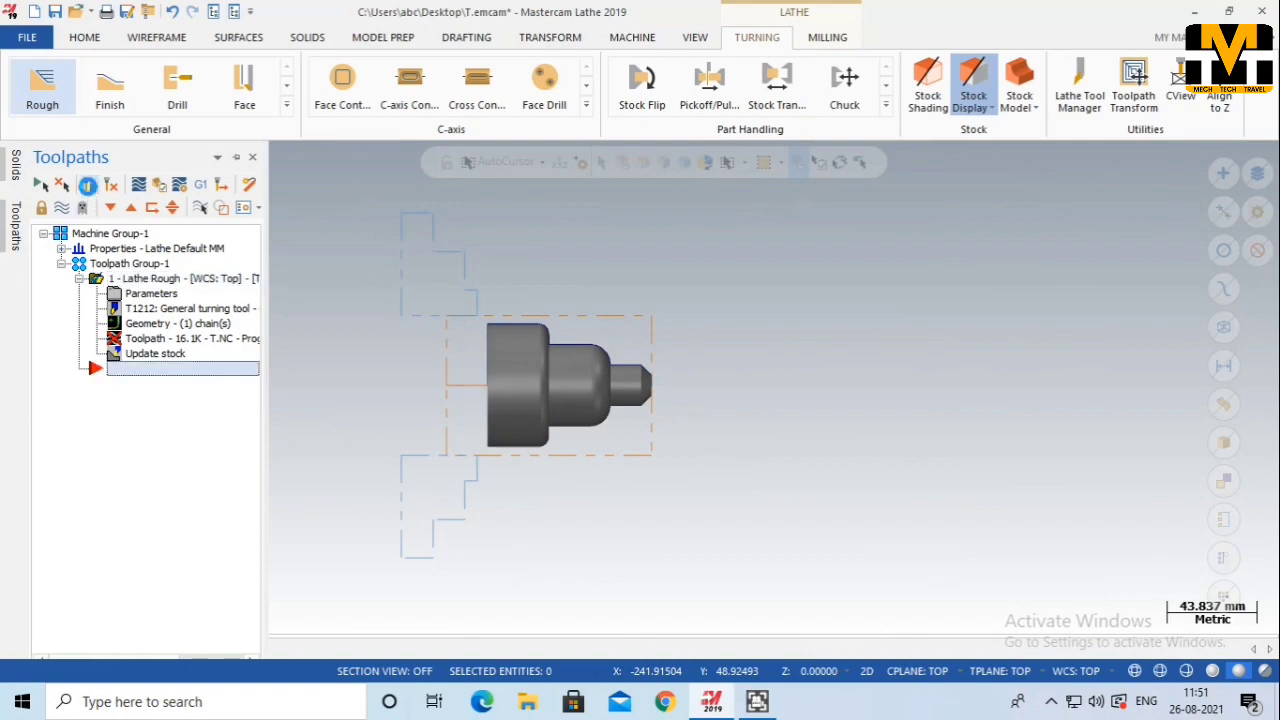
Backplot the regenerated rough toolpath at a slow playback speed and examine the tool's approach to the stock
left_click(157, 187)
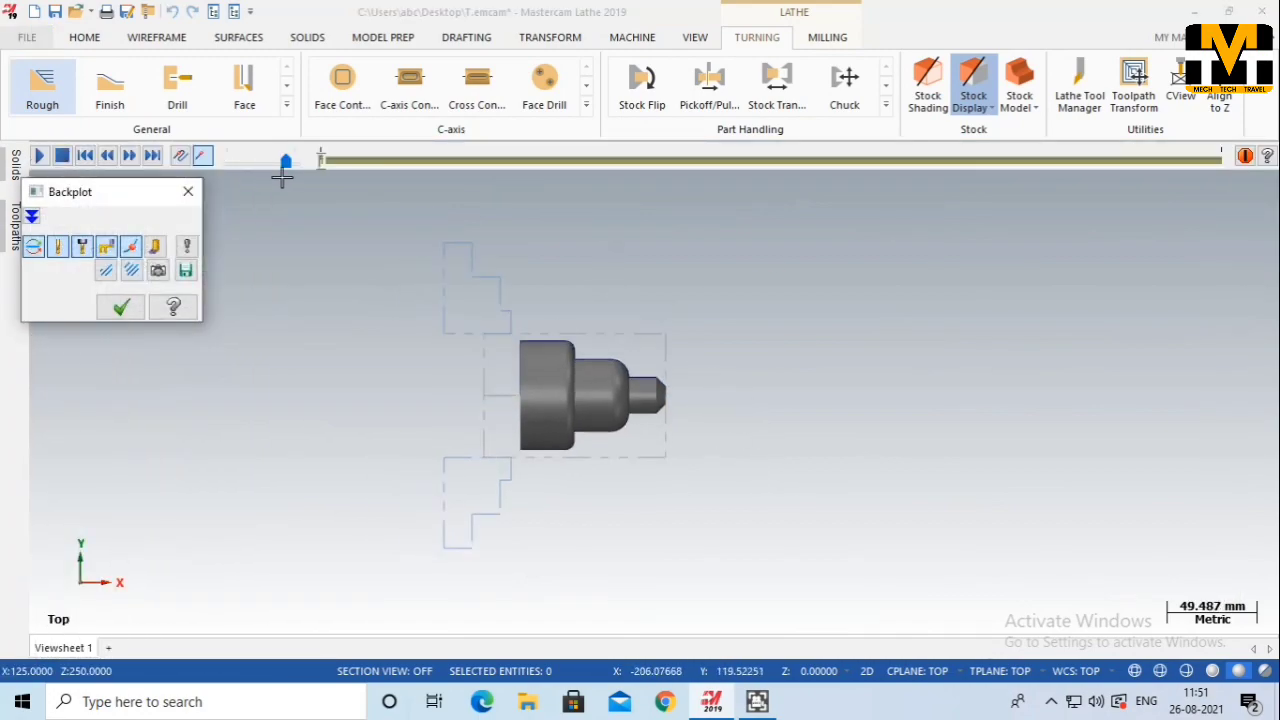
left_click(232, 166)
left_click(39, 155)
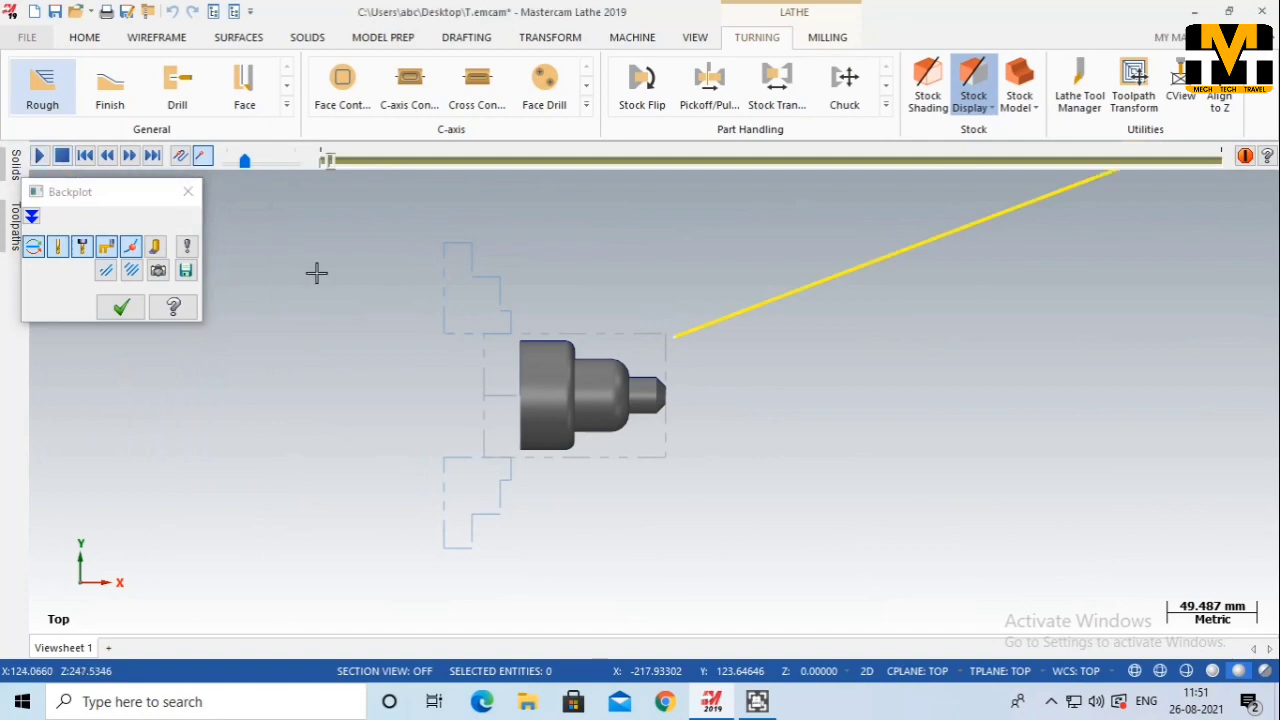
scroll(480, 430, "down", 1)
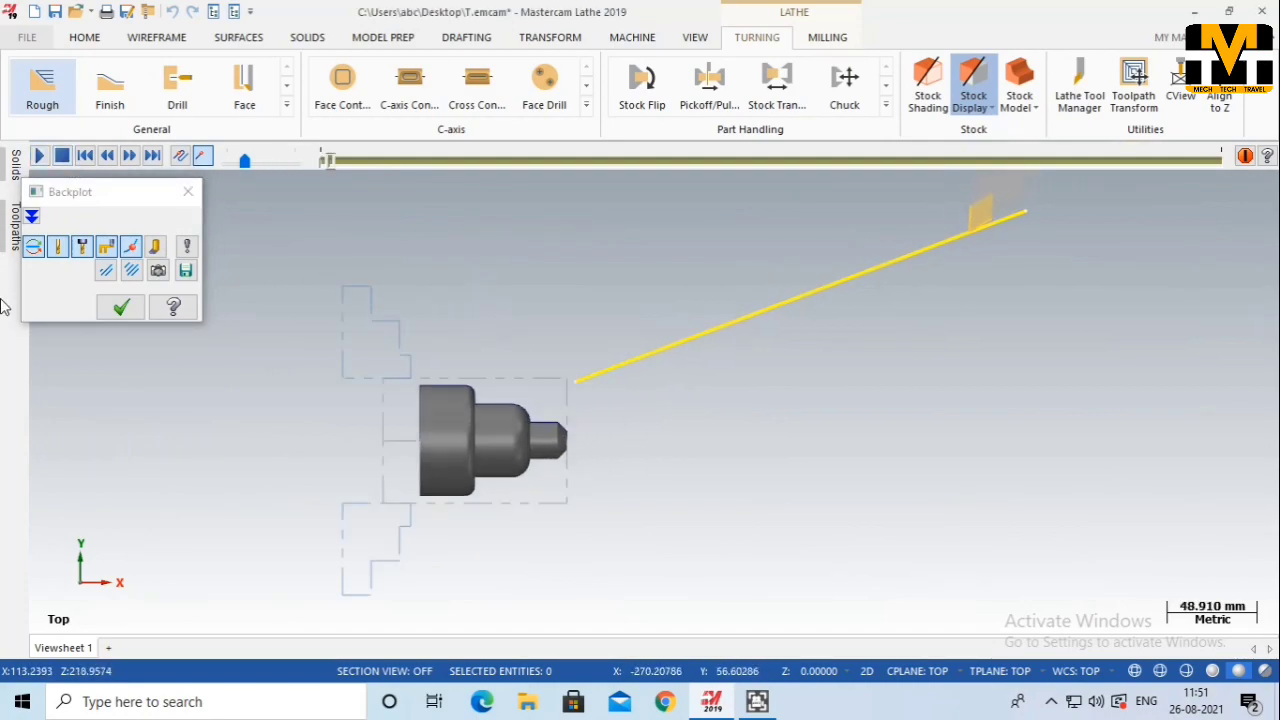
scroll(289, 368, "up", 2)
scroll(374, 520, "up", 2)
scroll(393, 428, "up", 1)
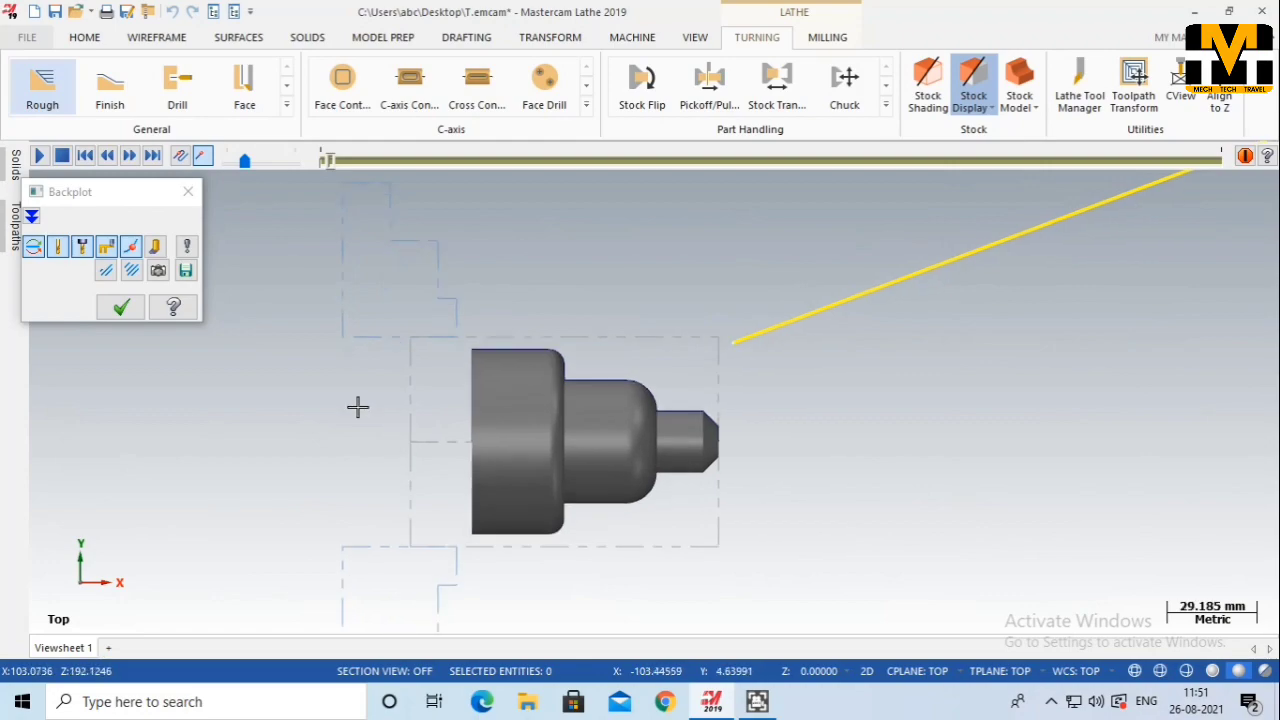
Speed up the backplot to run through all the roughing passes, and close the backplot
left_click_drag(245, 163, 254, 163)
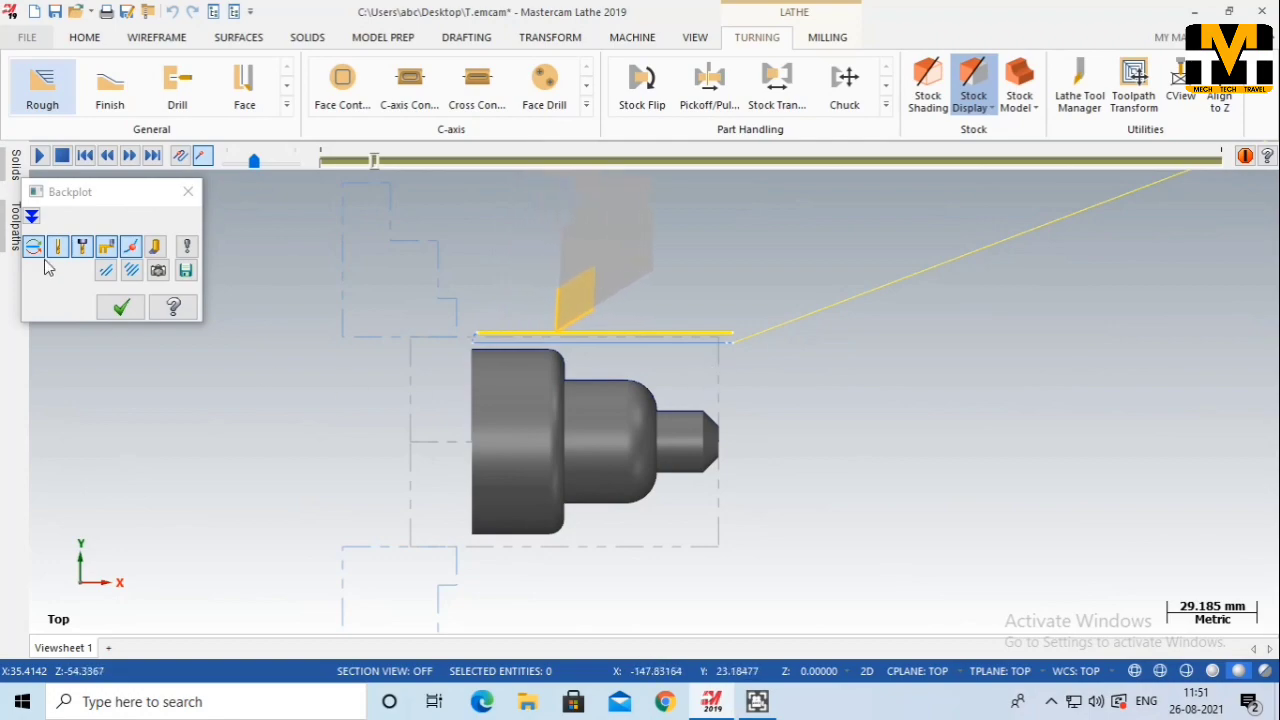
left_click_drag(254, 161, 288, 177)
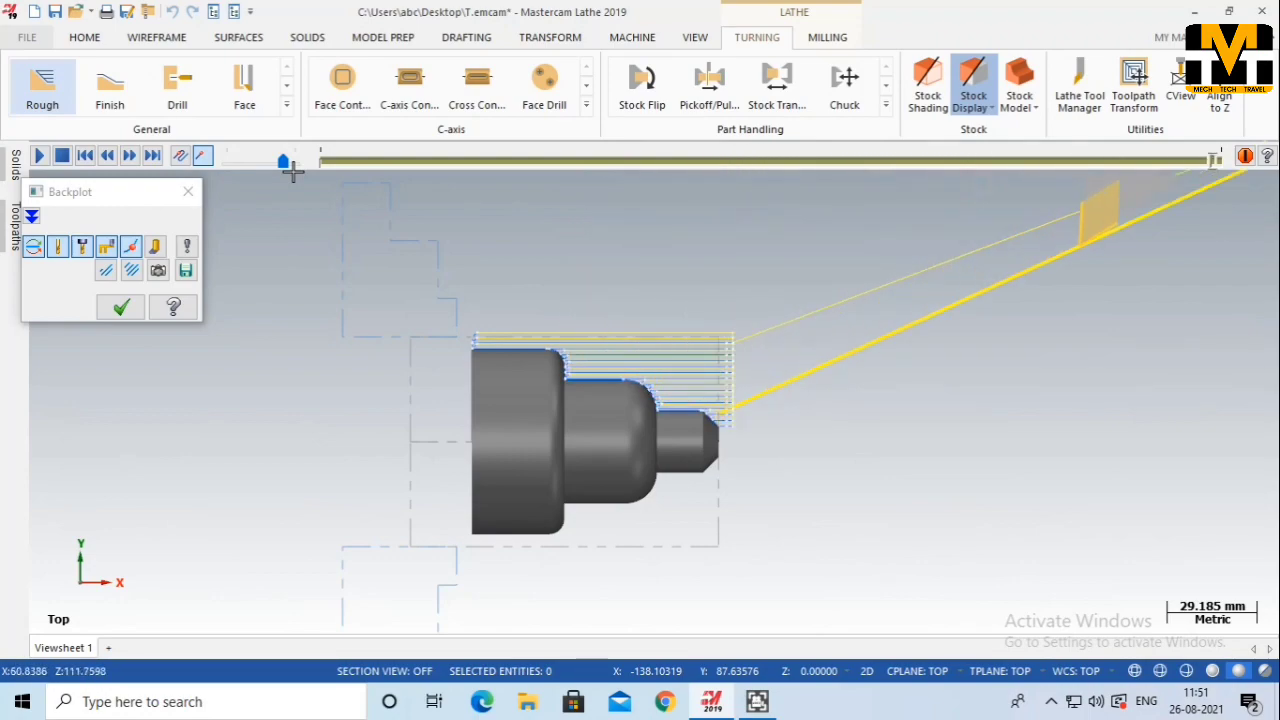
left_click(188, 191)
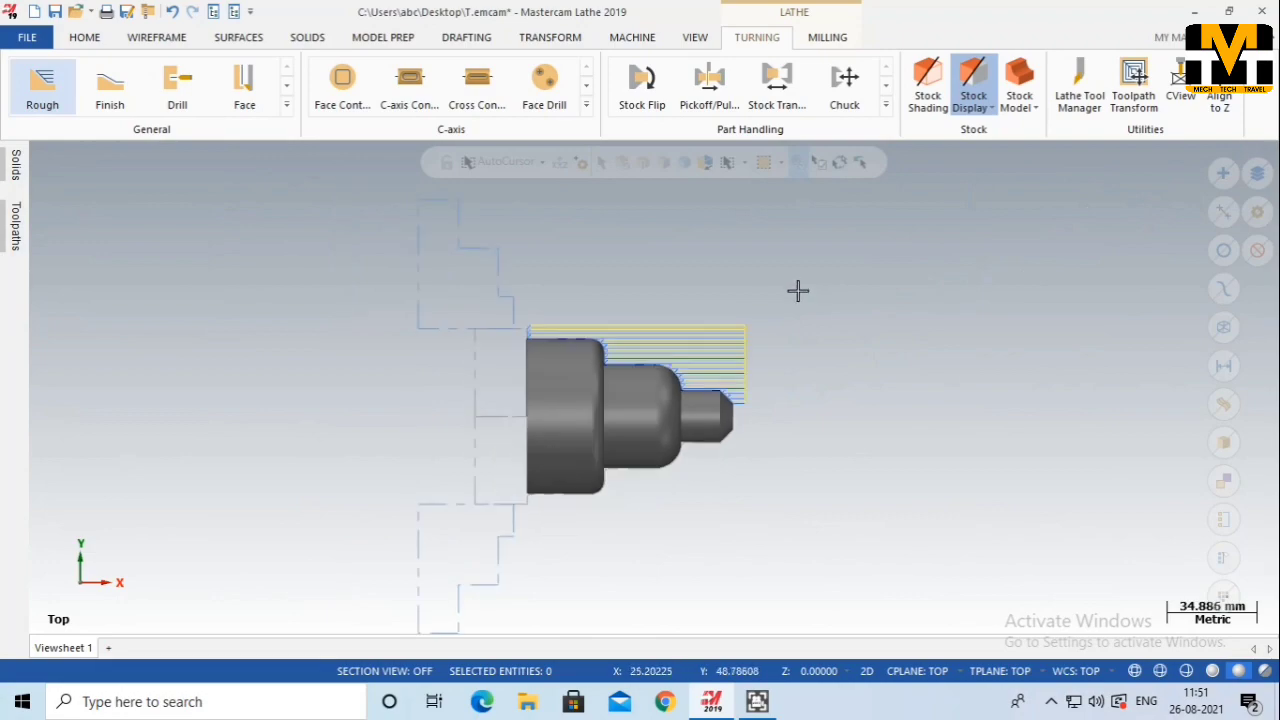
Start a lathe Finish toolpath and chain the part's upper profile from the front face to the largest diameter
left_click(6, 227)
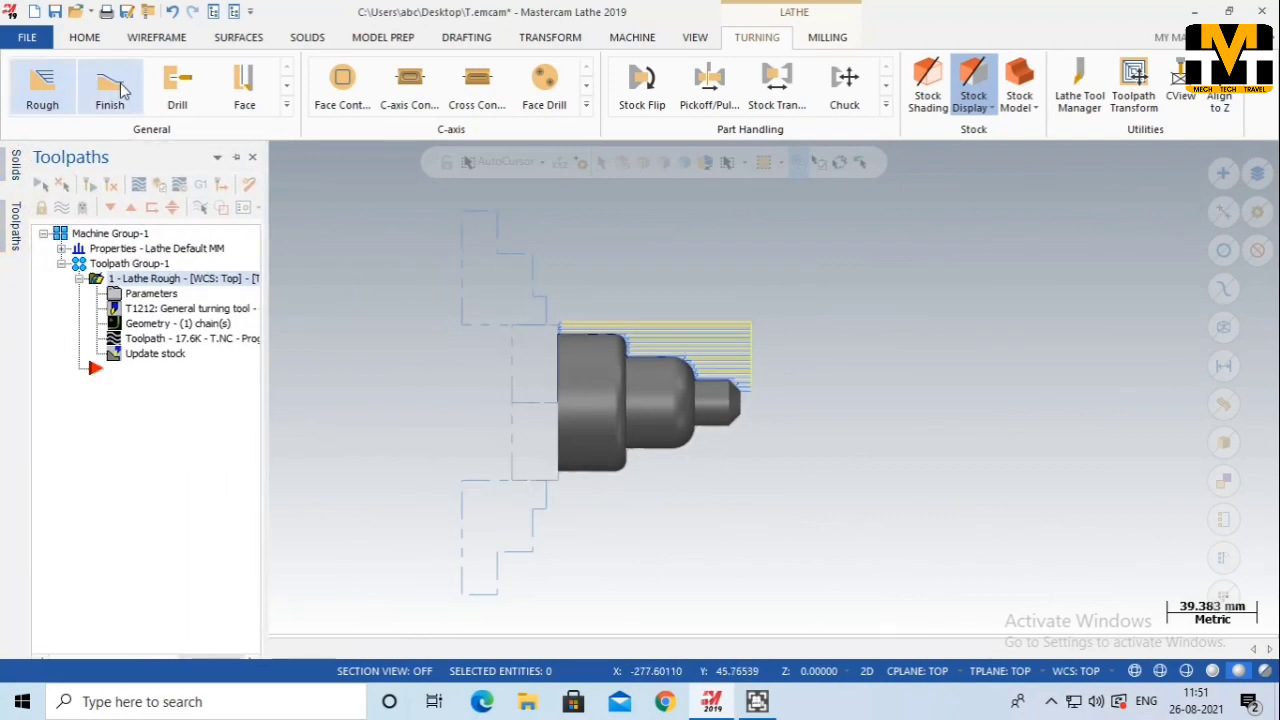
left_click(287, 104)
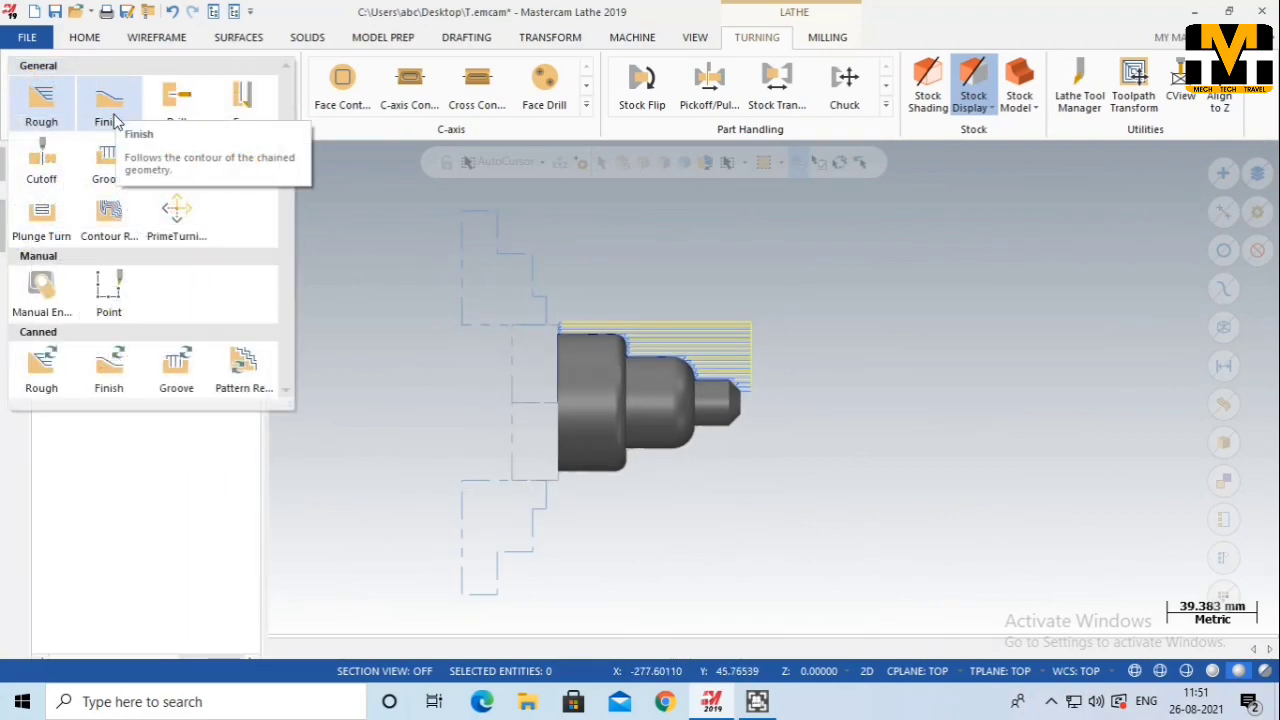
left_click(113, 117)
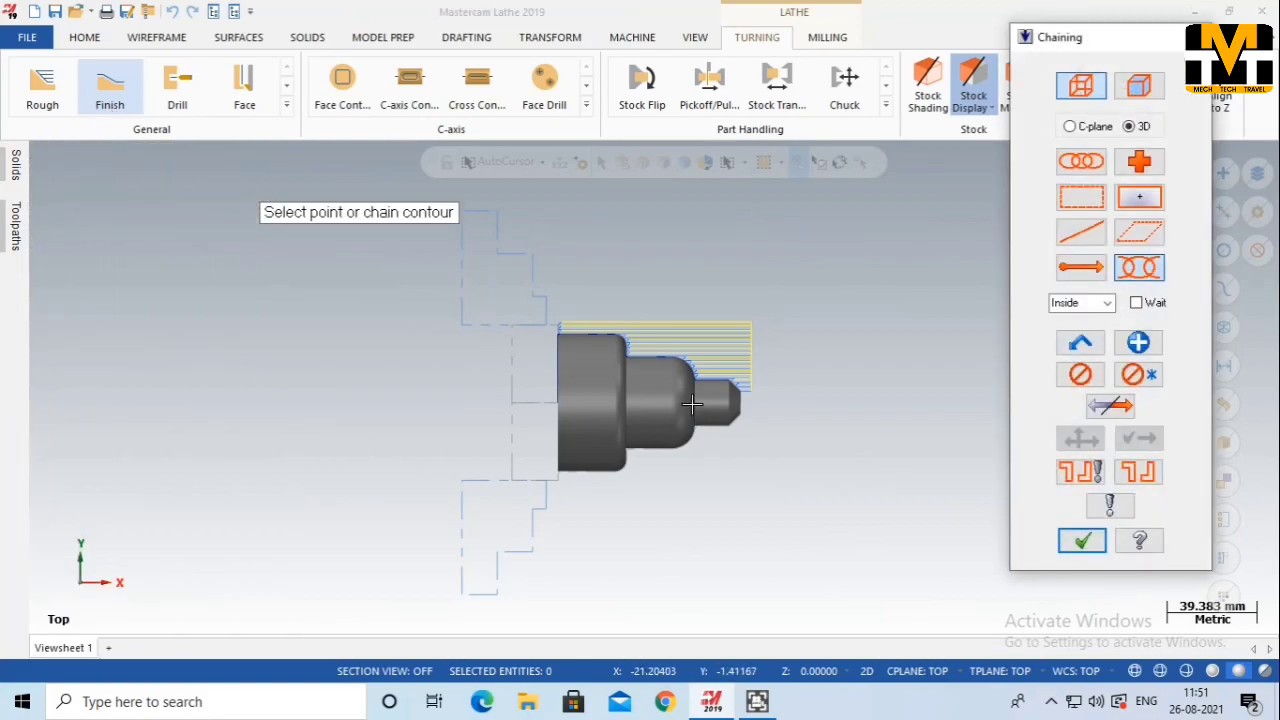
scroll(751, 401, "up", 10)
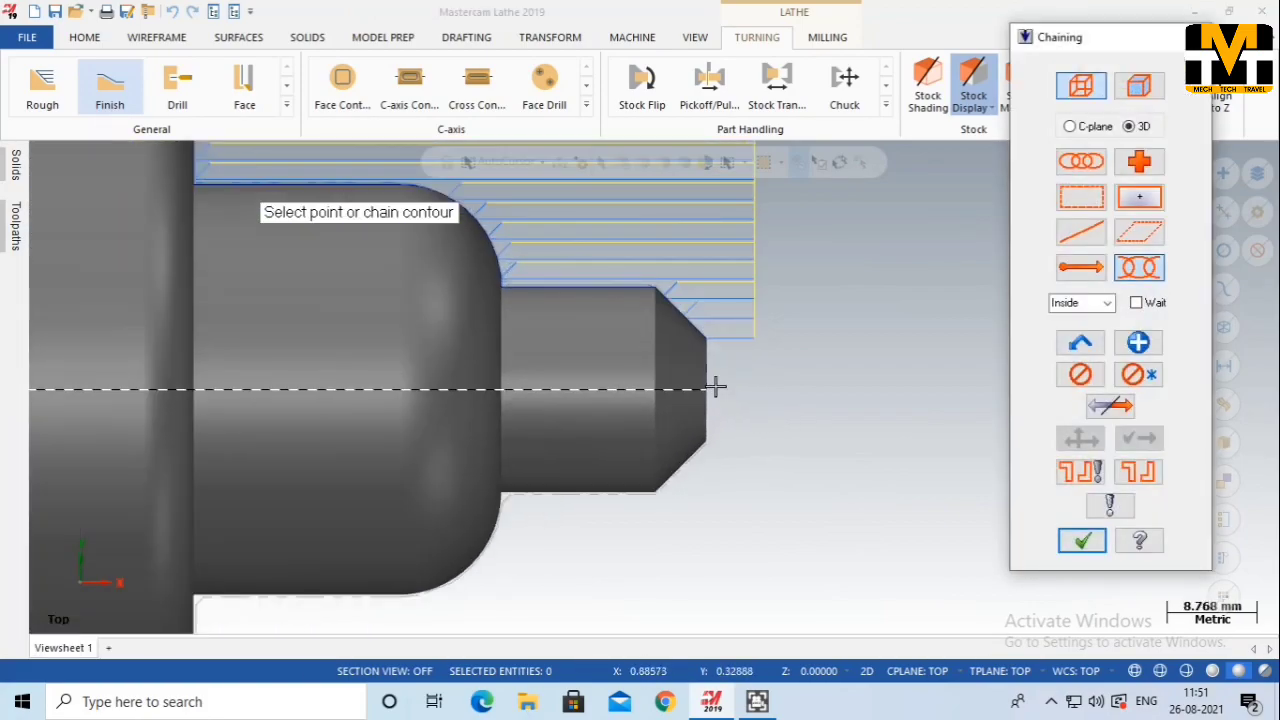
mouse_move(703, 366)
middle_mouse_down()
mouse_move(754, 371)
mouse_move(724, 375)
middle_mouse_up()
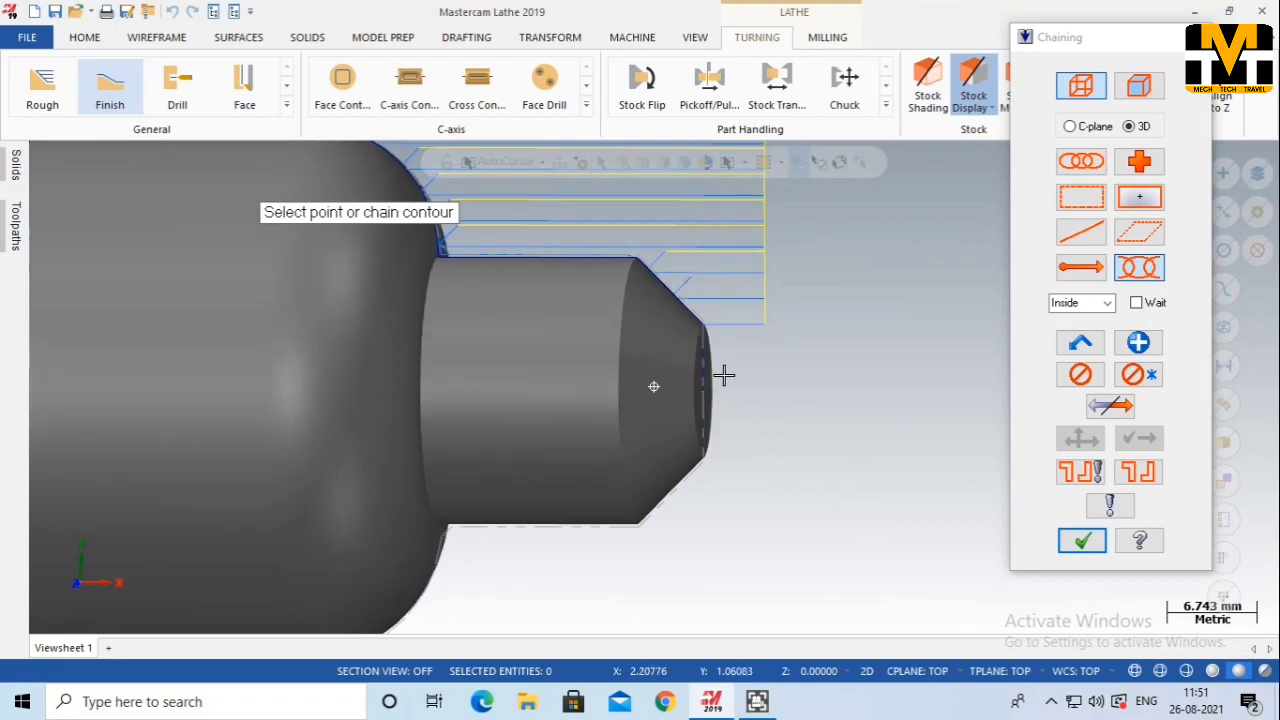
left_click(708, 371)
scroll(831, 443, "down", 4)
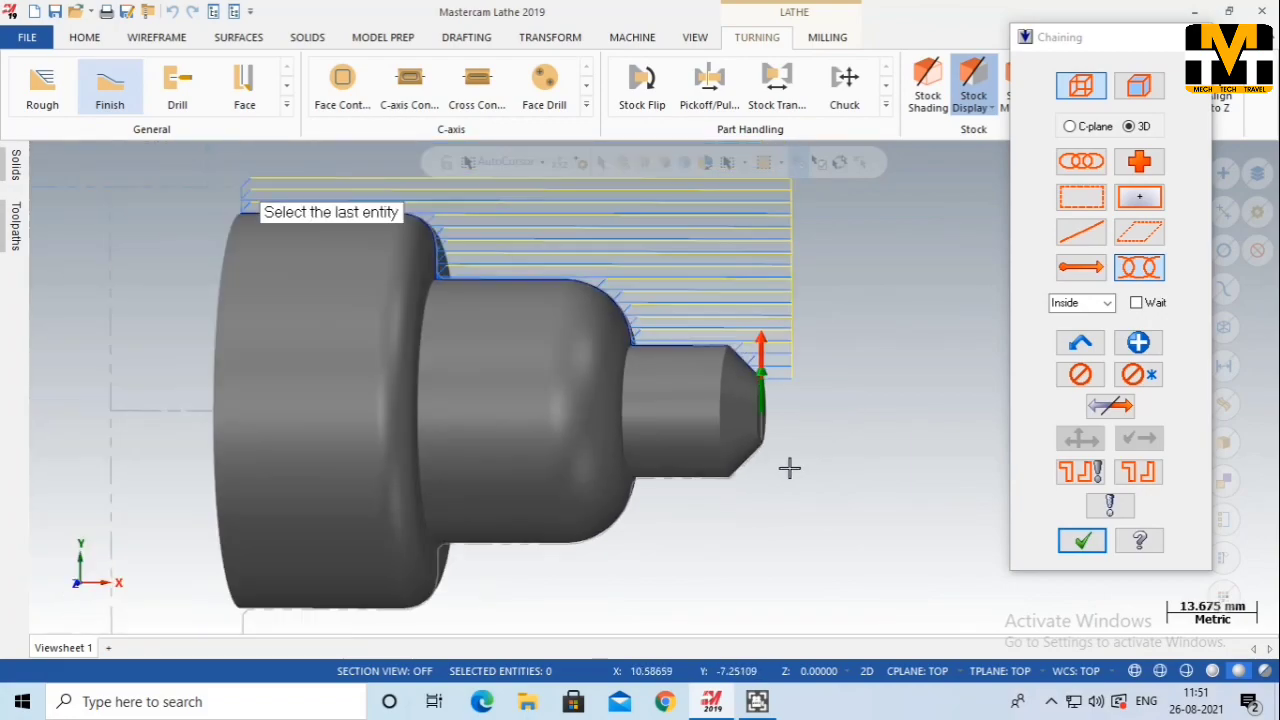
scroll(426, 413, "down", 2)
left_click(350, 288)
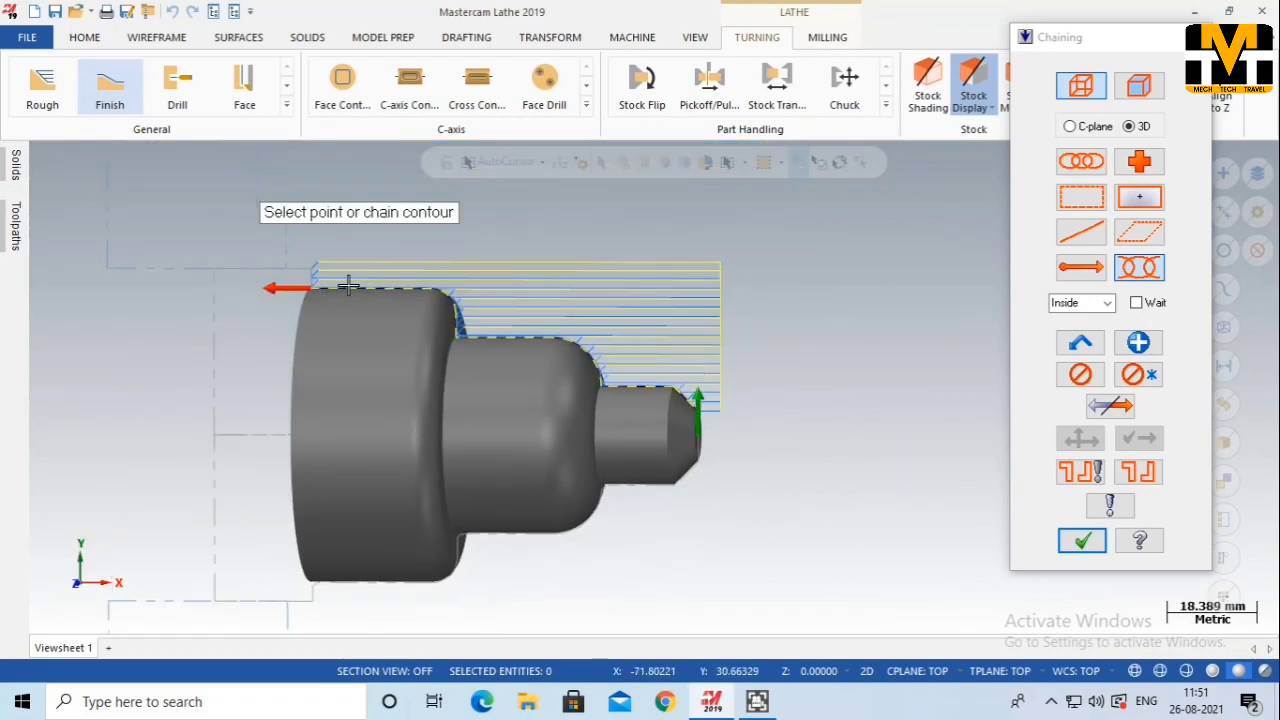
left_click(1086, 541)
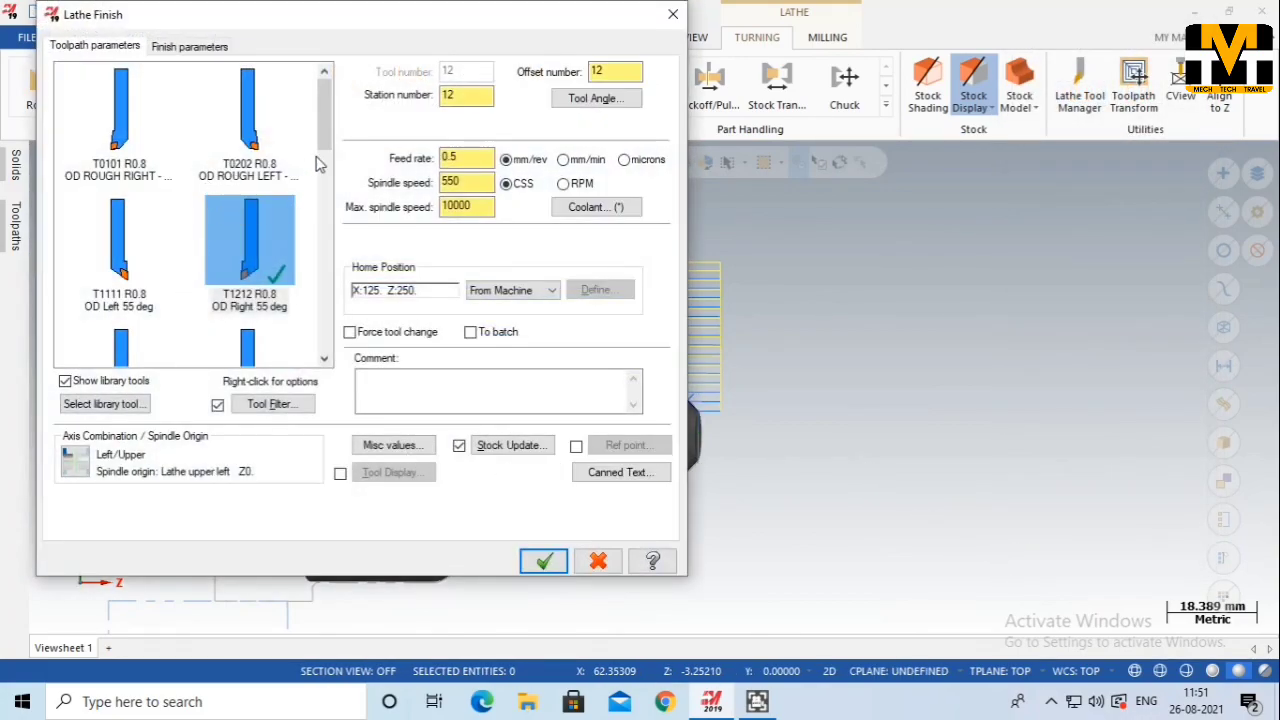
Choose the T2121 OD Finish Right 35 deg tool, set the feed rate to 0.15 mm/rev, and accept the finish parameters
left_click_drag(320, 143, 320, 181)
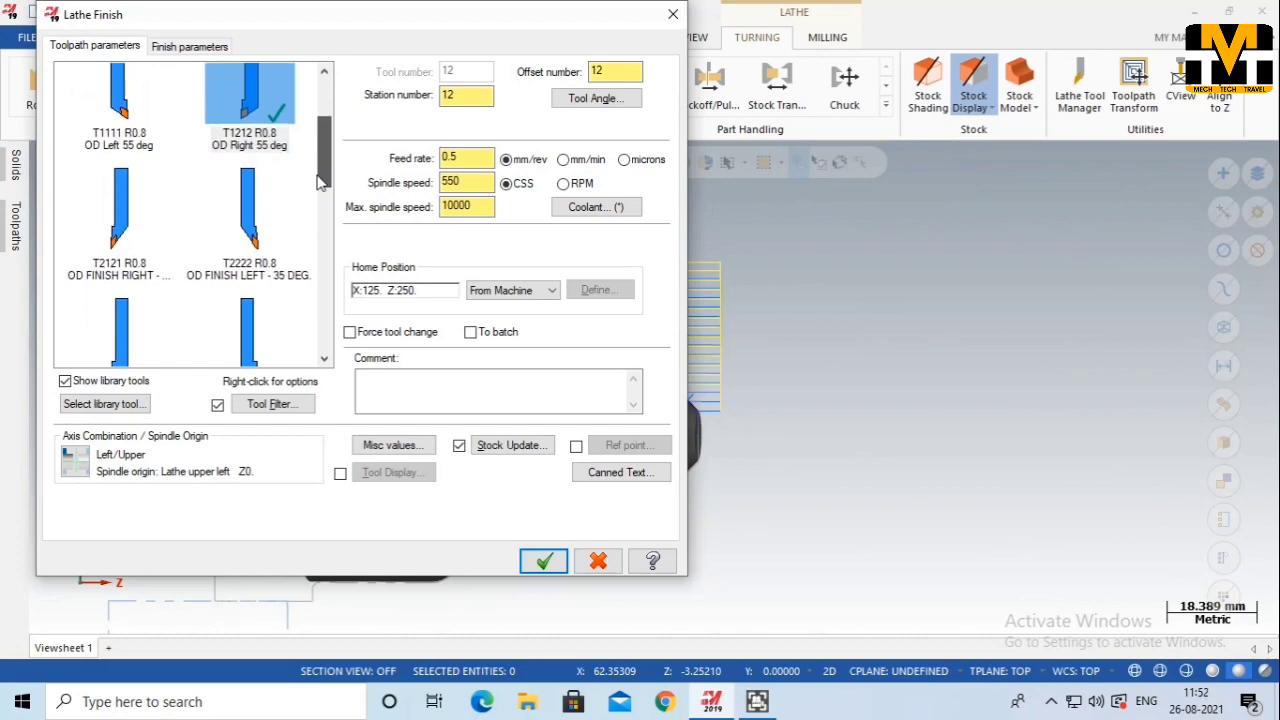
left_click(122, 206)
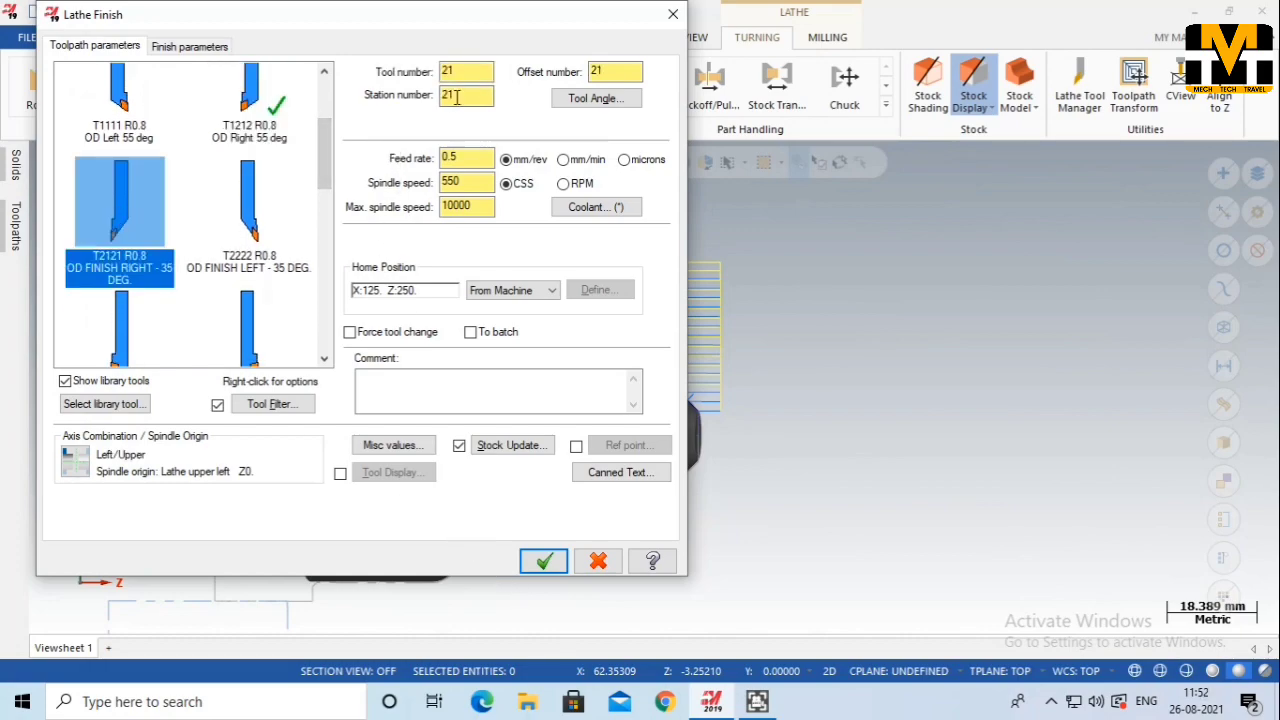
left_click(456, 158)
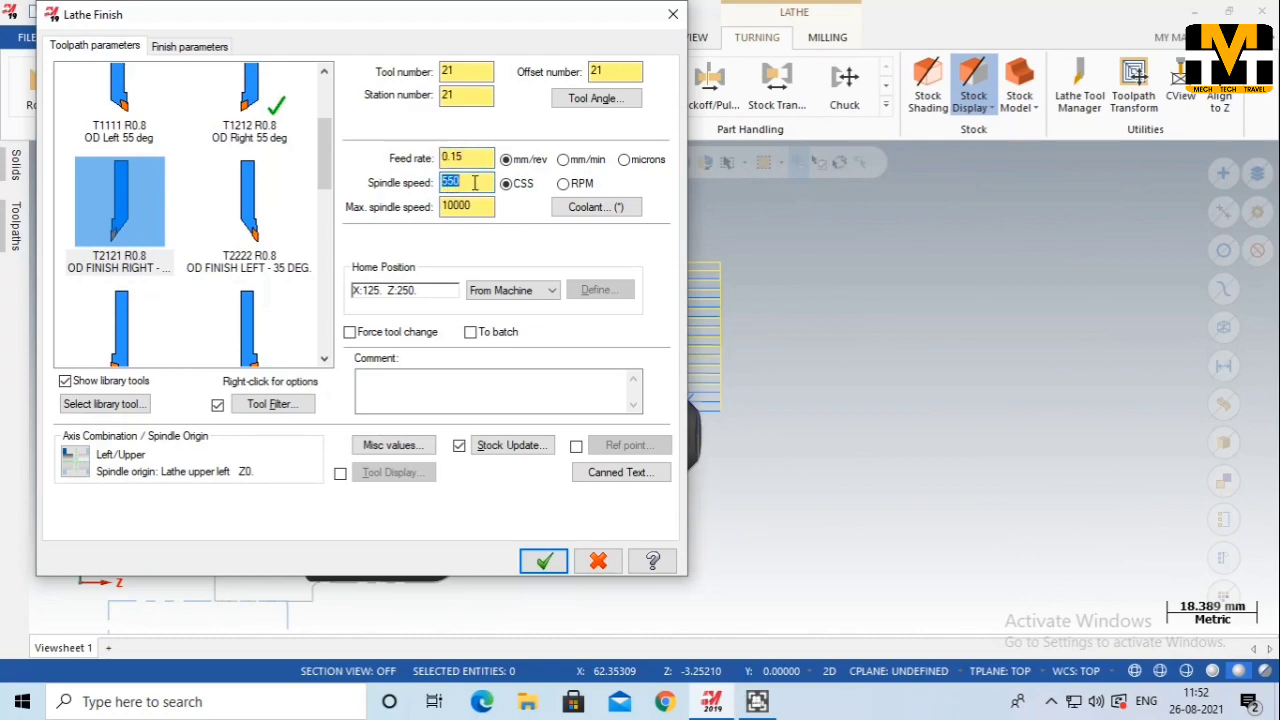
left_click(196, 48)
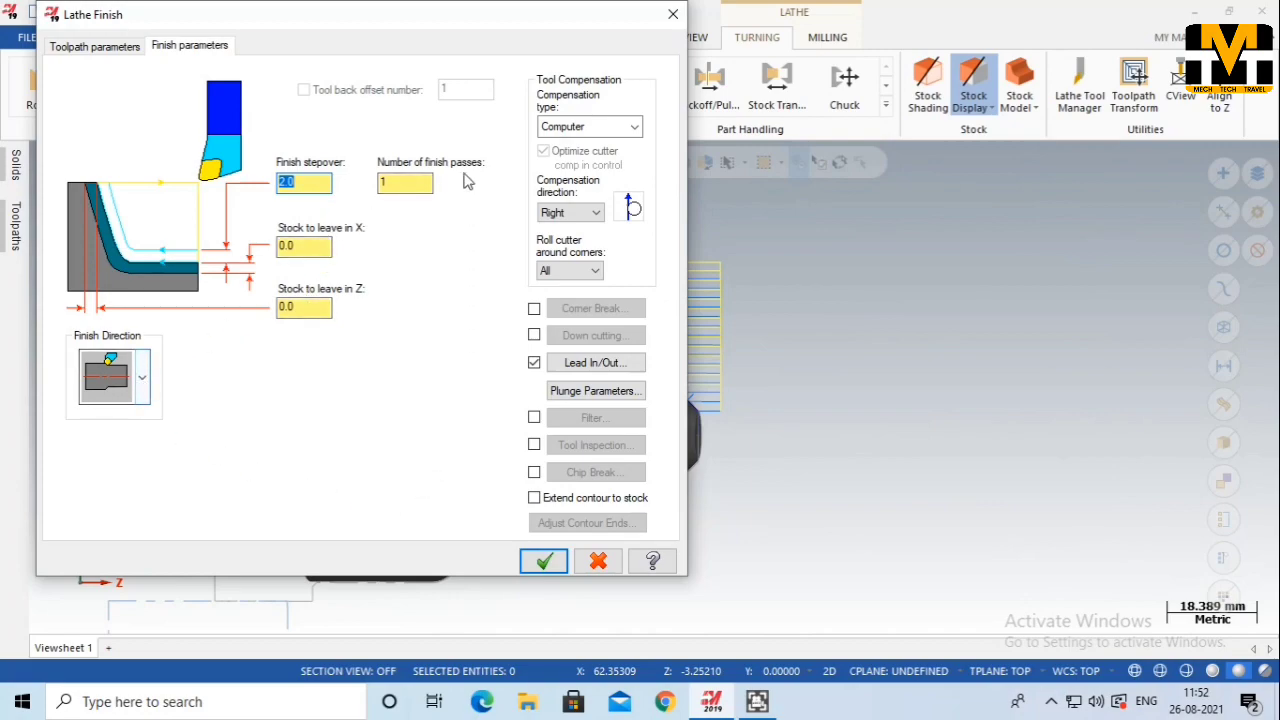
left_click(545, 563)
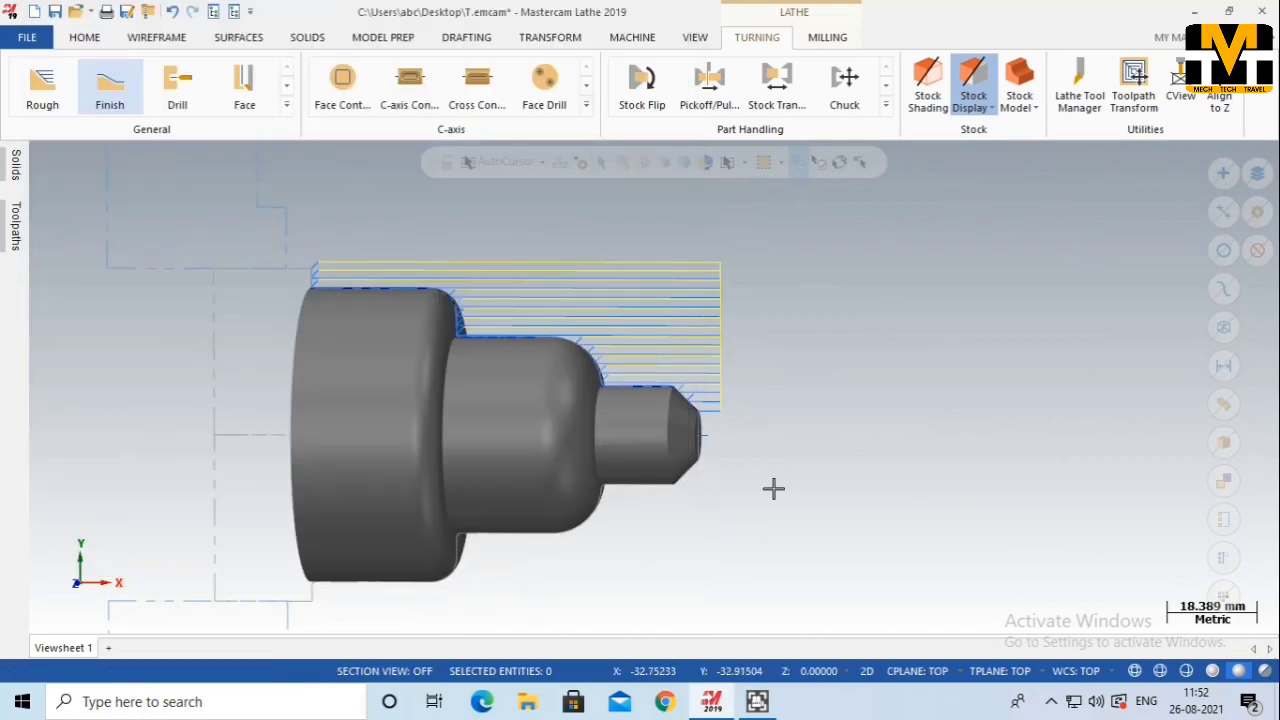
Backplot the Lathe Finish toolpath, examine the tool's pass along the profile, and close the backplot
left_click(15, 226)
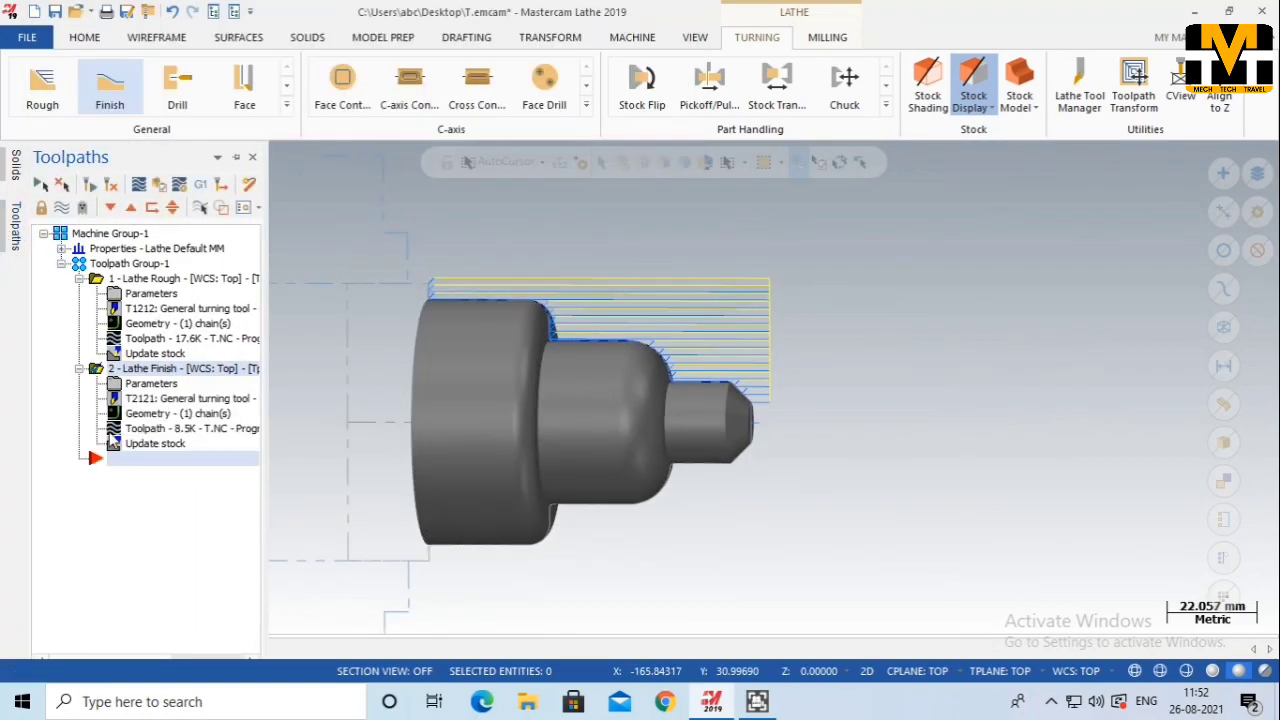
left_click(139, 186)
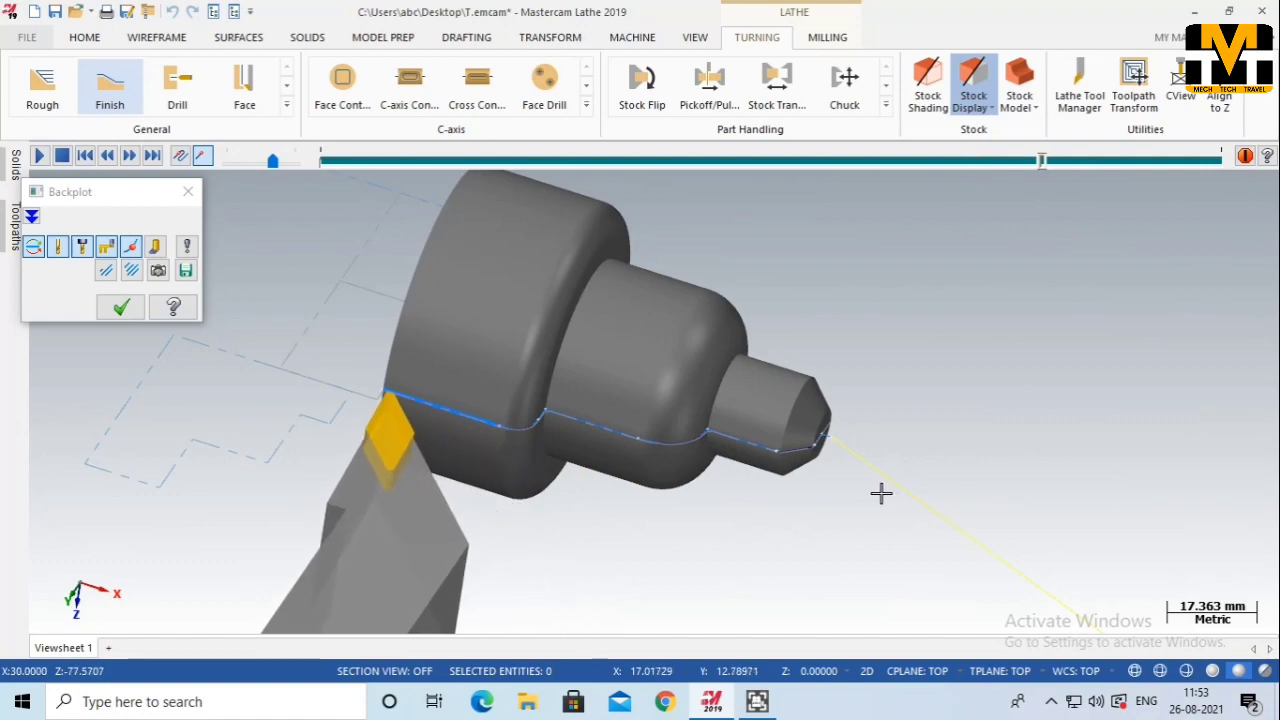
scroll(881, 490, "down", 1)
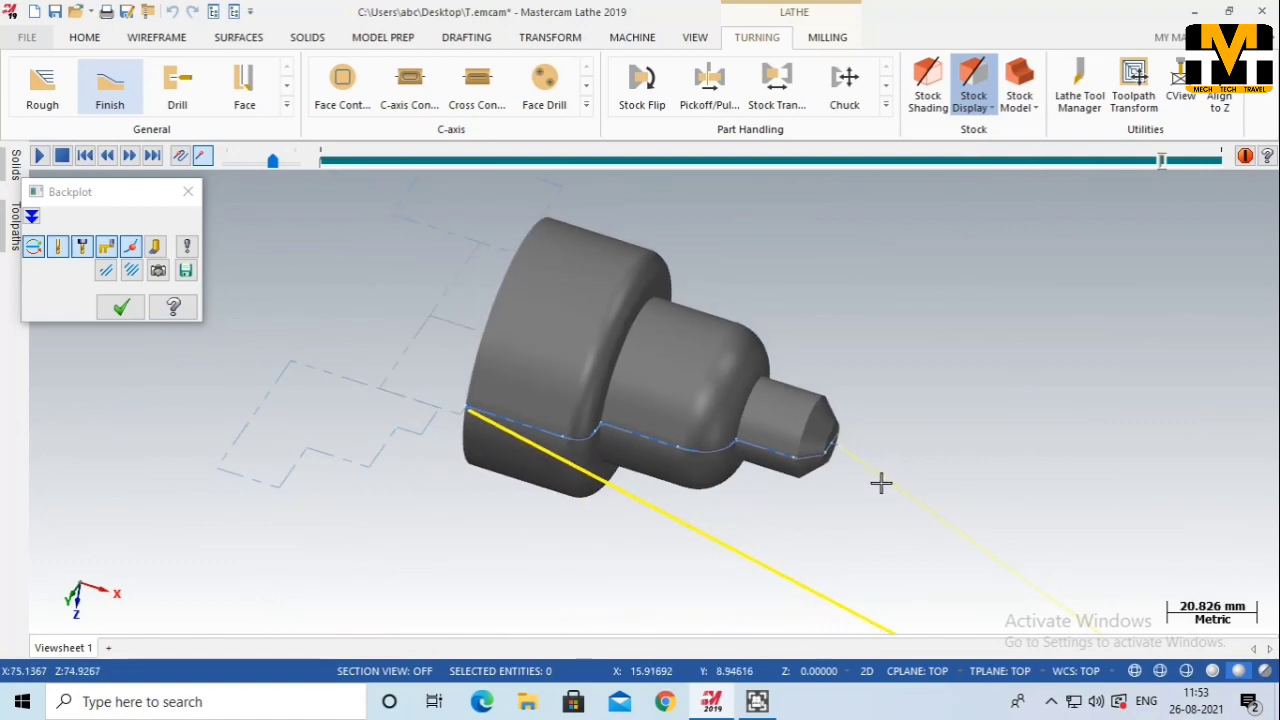
scroll(826, 477, "down", 2)
mouse_move(826, 477)
middle_mouse_down()
mouse_move(723, 429)
mouse_move(782, 327)
mouse_move(640, 360)
mouse_move(341, 330)
middle_mouse_up()
scroll(341, 330, "down", 1)
left_click(188, 191)
Select Machine Group-1 and open the Verify simulation of its rough and finish operations in Mastercam Simulator
scroll(890, 557, "up", 4)
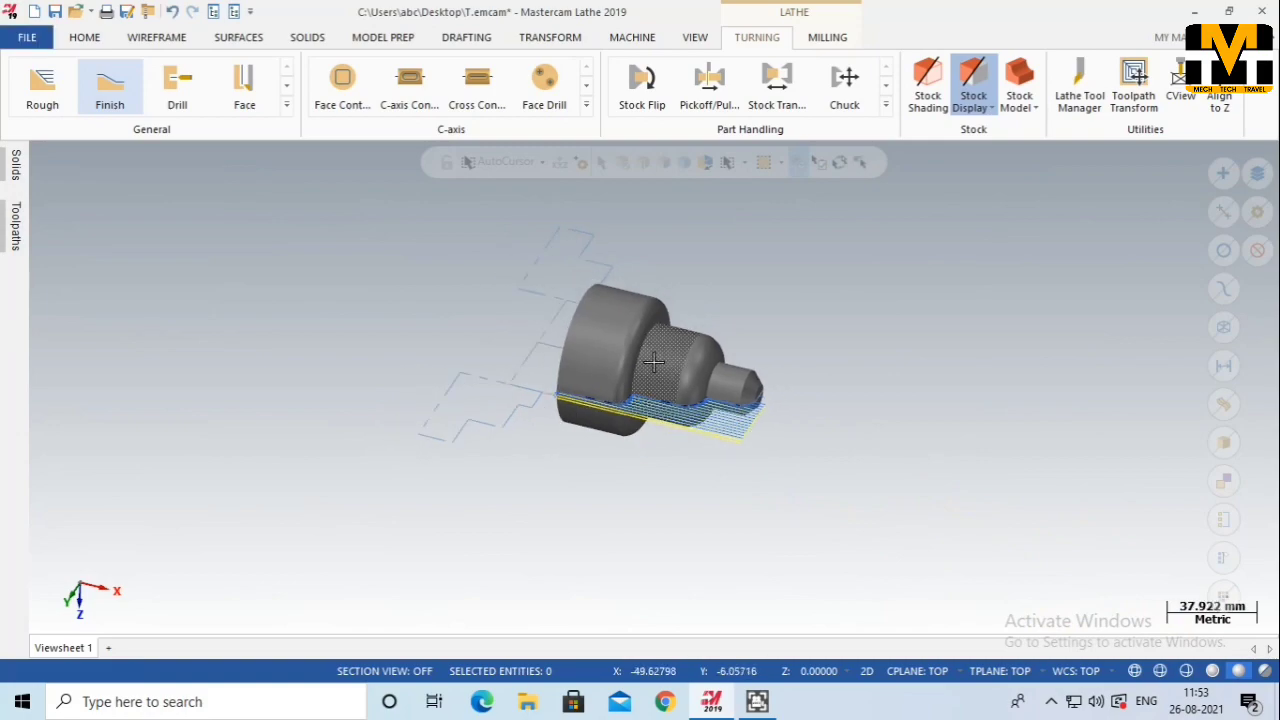
left_click(15, 225)
left_click(100, 234)
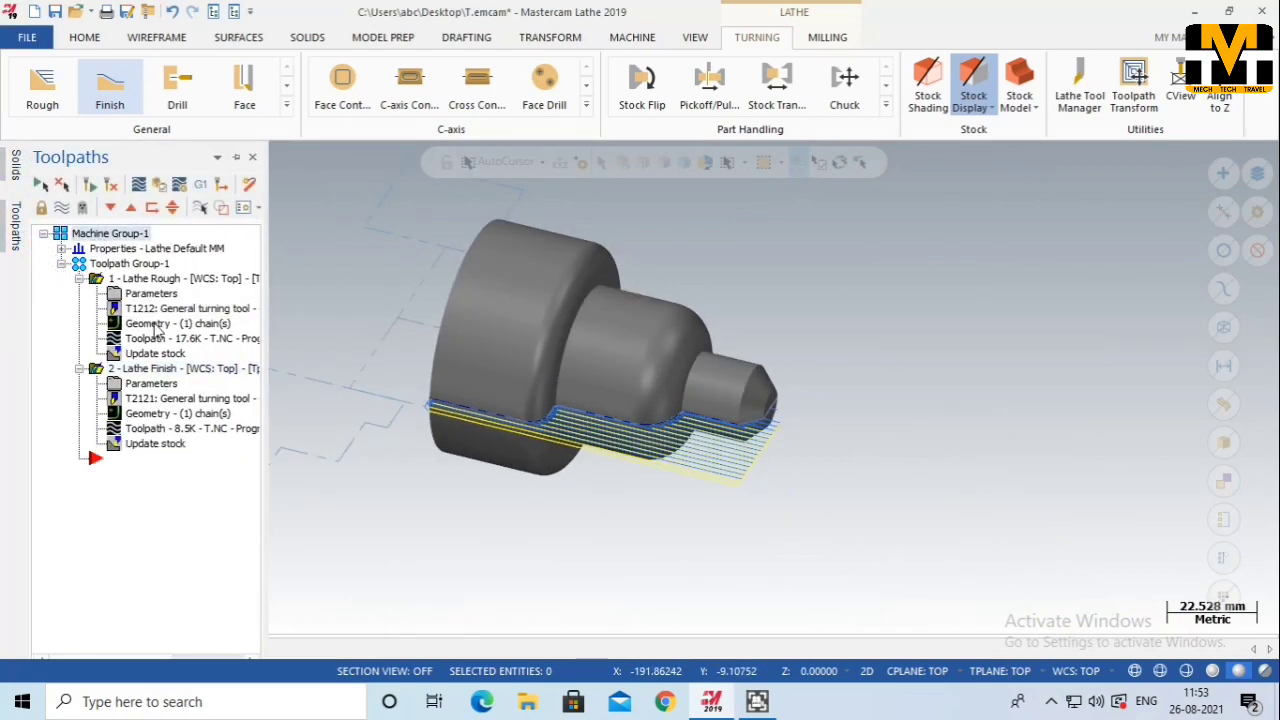
left_click(158, 180)
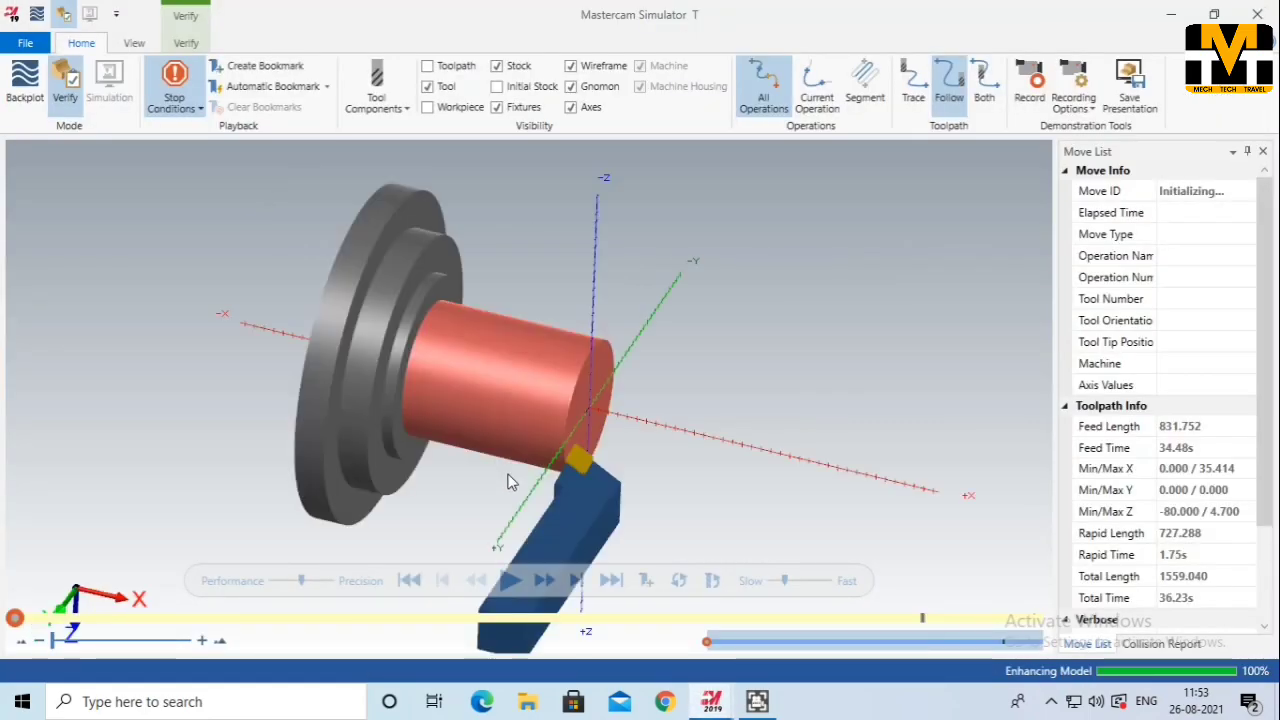
scroll(513, 480, "up", 3)
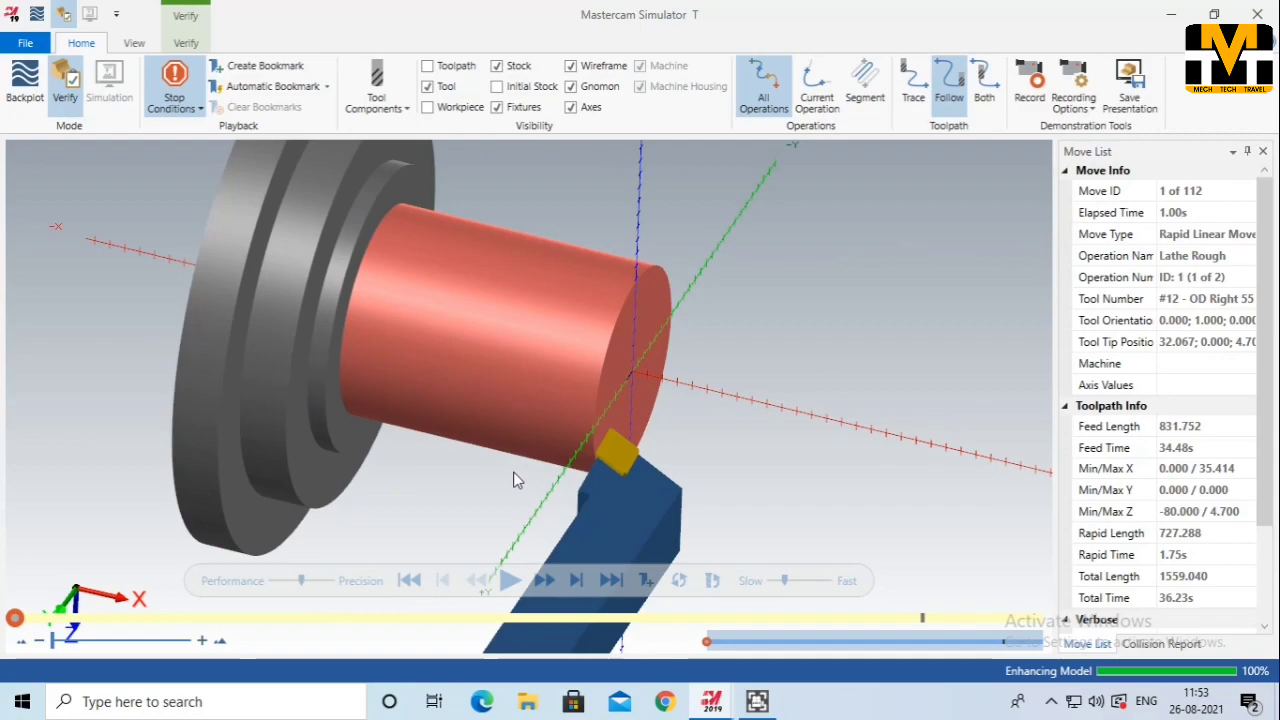
scroll(693, 506, "up", 2)
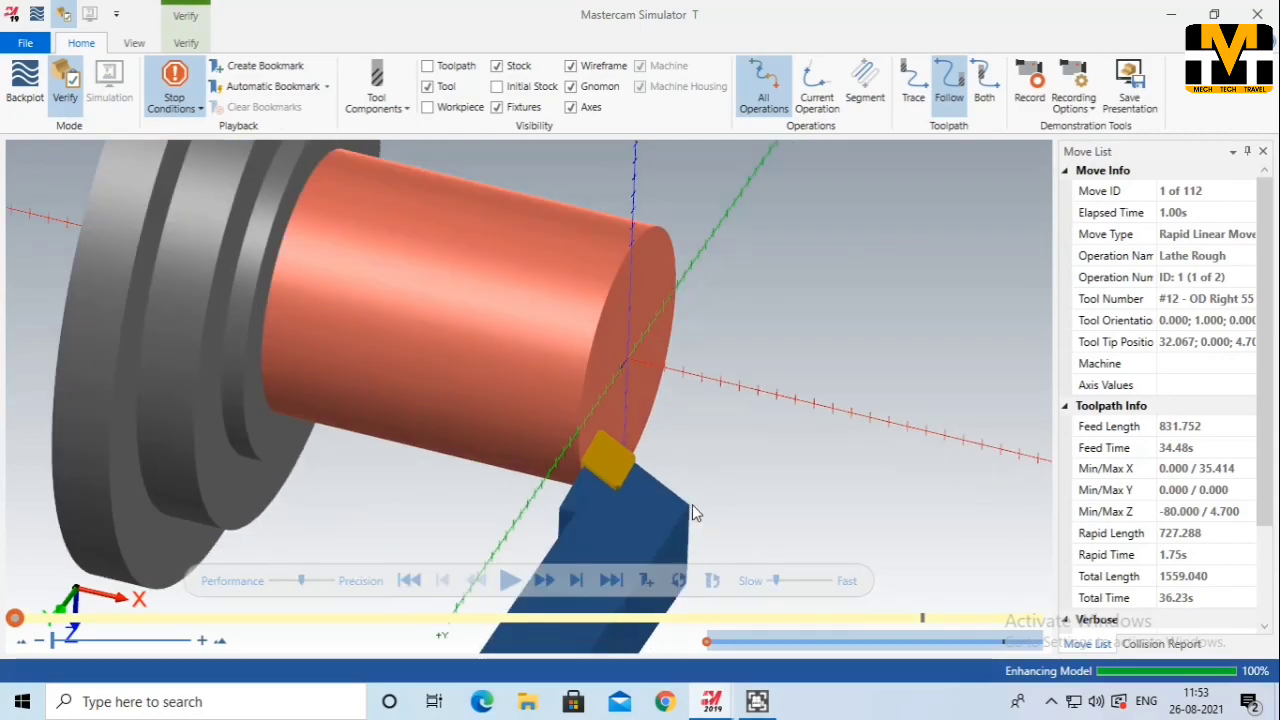
Play the simulation of the Lathe Rough operation, and continue through the Lathe Finish operation after the tool change
left_click(508, 582)
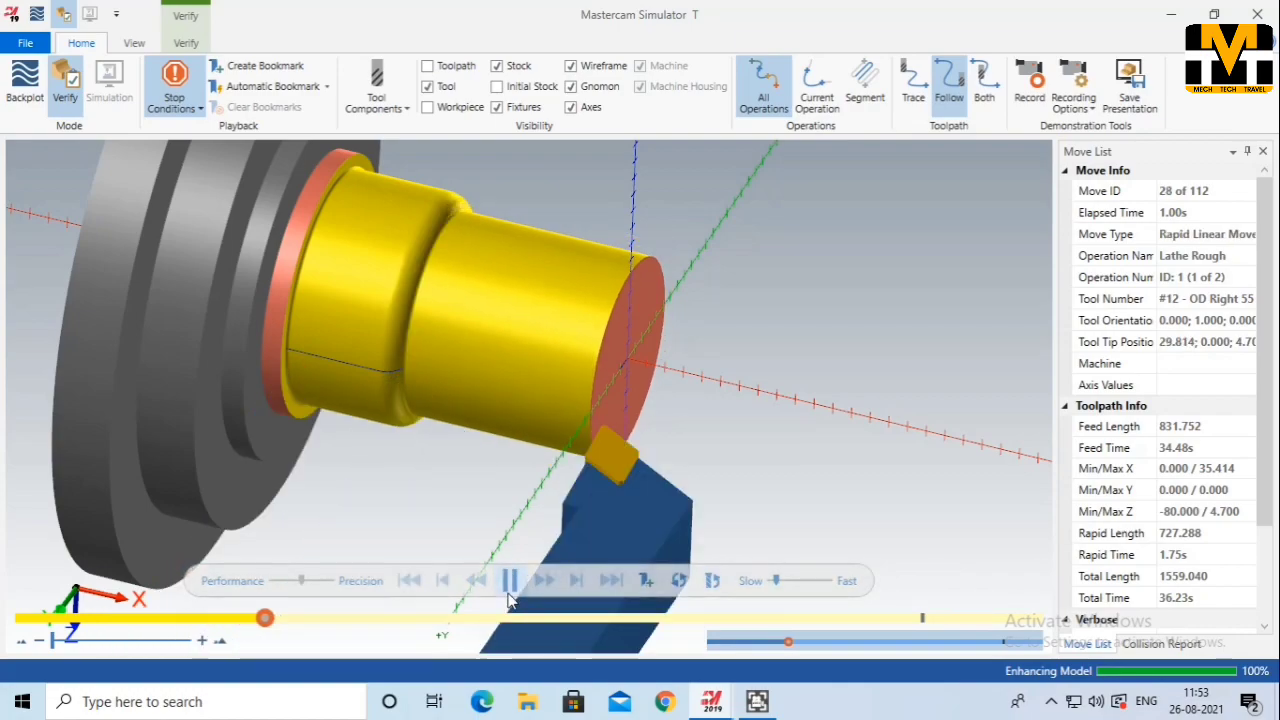
scroll(770, 464, "down", 2)
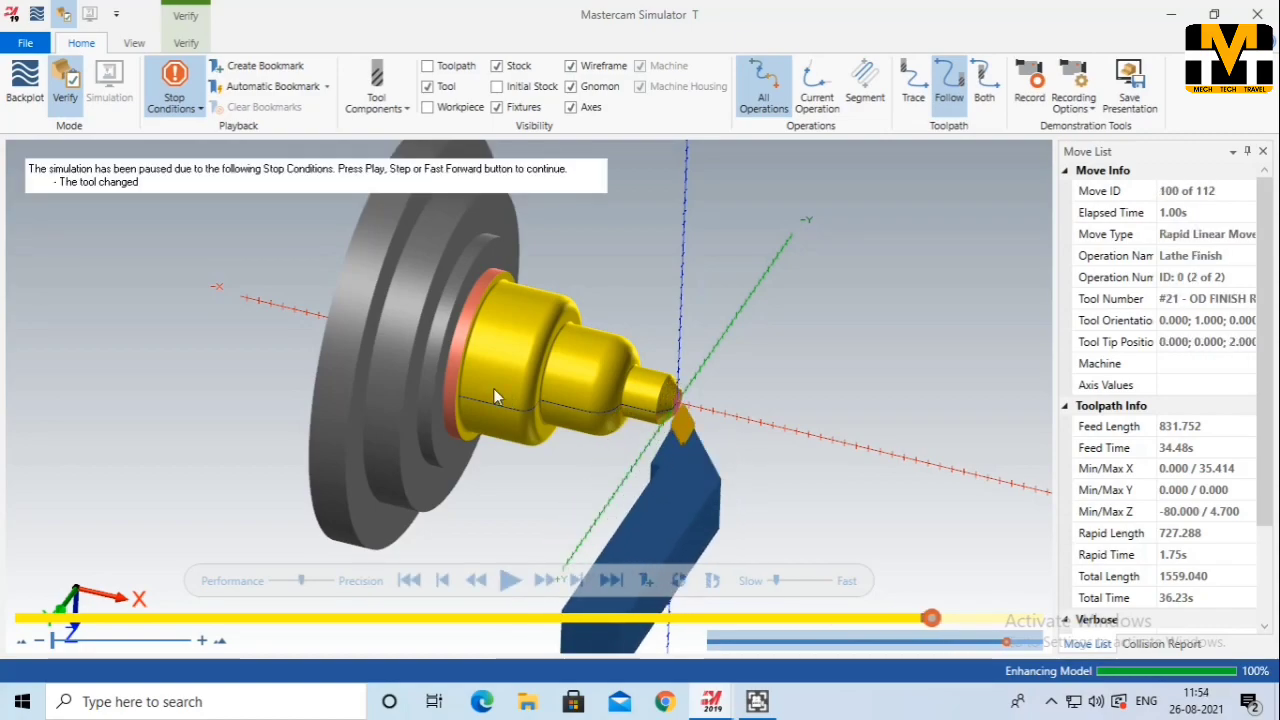
left_click(510, 580)
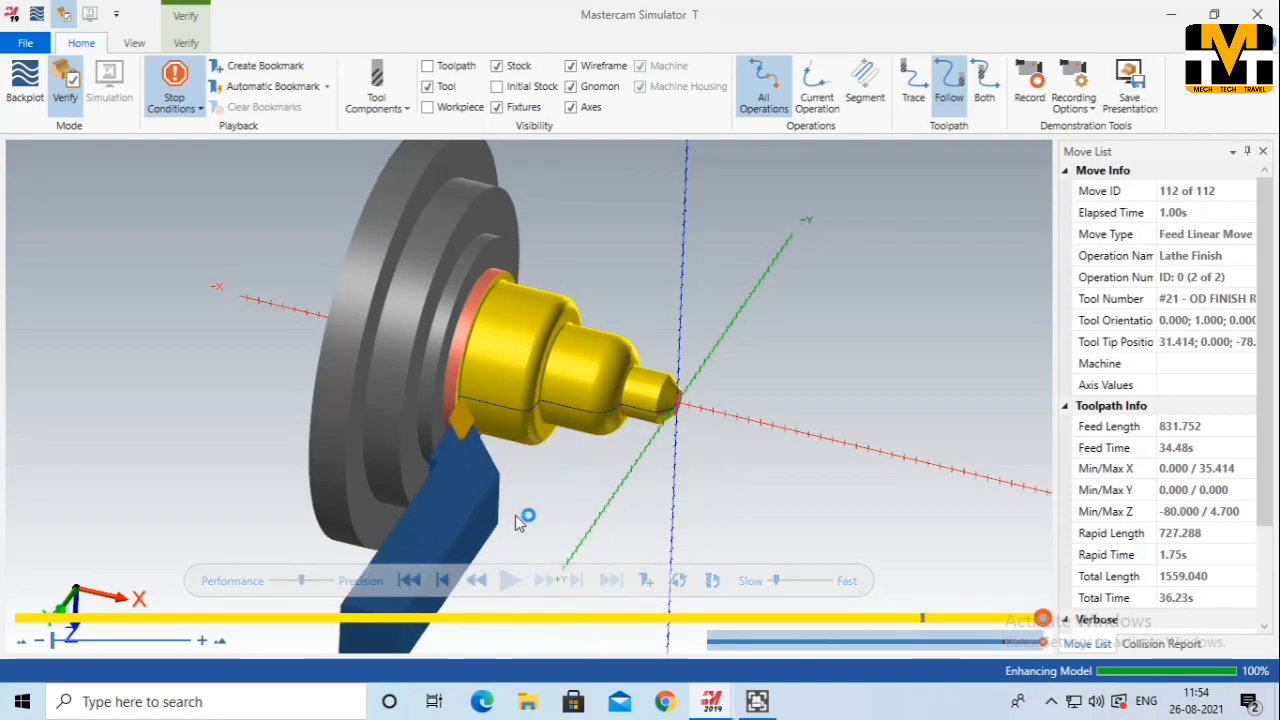
Inspect the machined part, the chuck and the finishing tool from several angles, and close the simulator
scroll(524, 406, "up", 6)
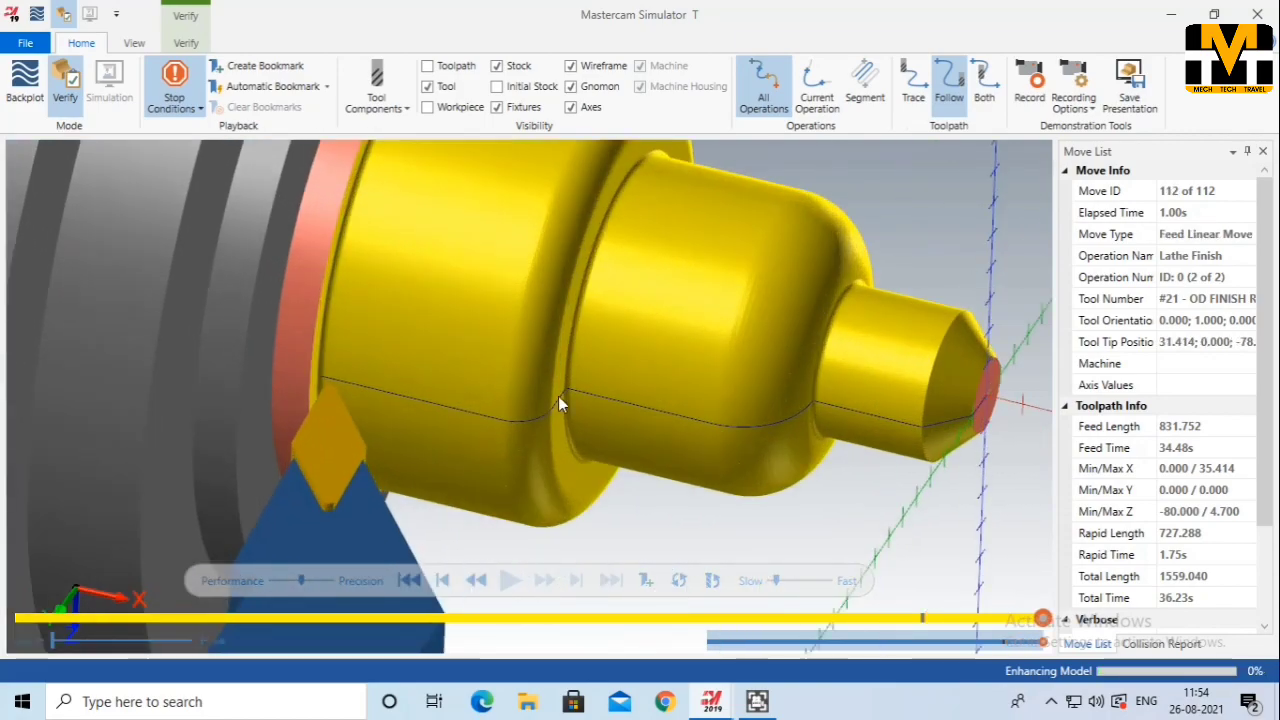
scroll(510, 420, "down", 8)
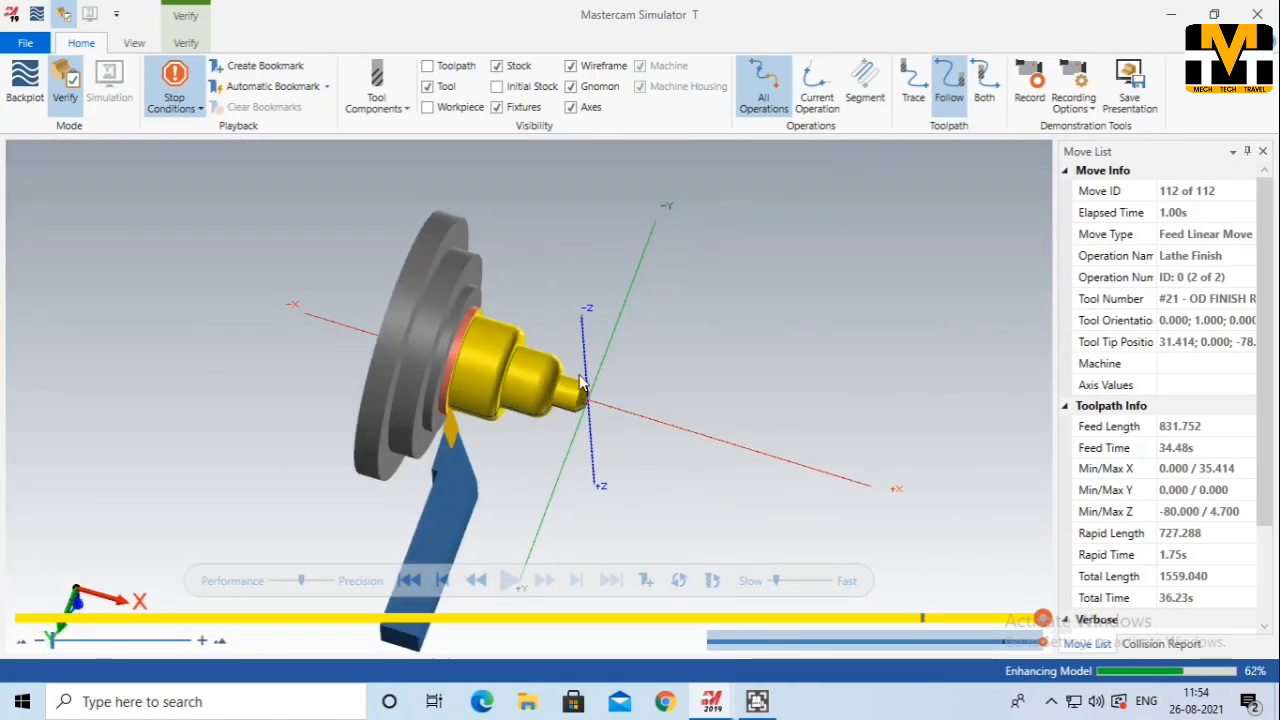
middle_click_drag(567, 415, 633, 414)
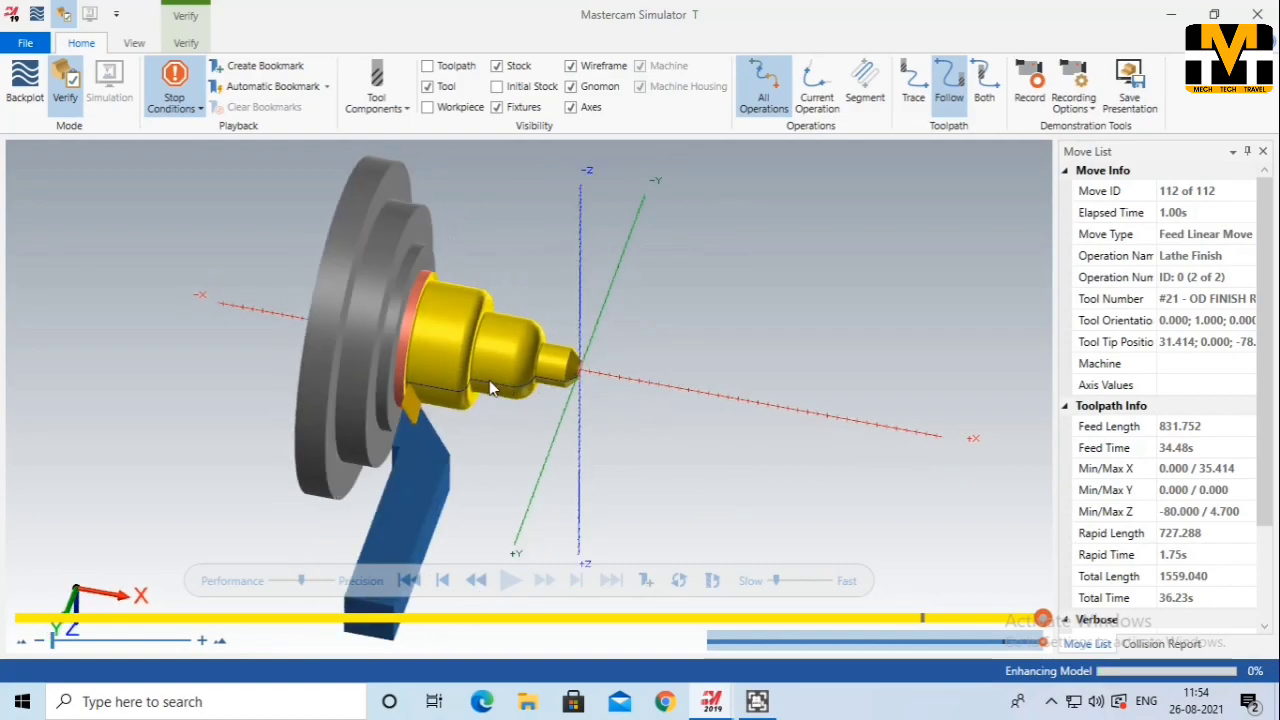
scroll(431, 390, "up", 5)
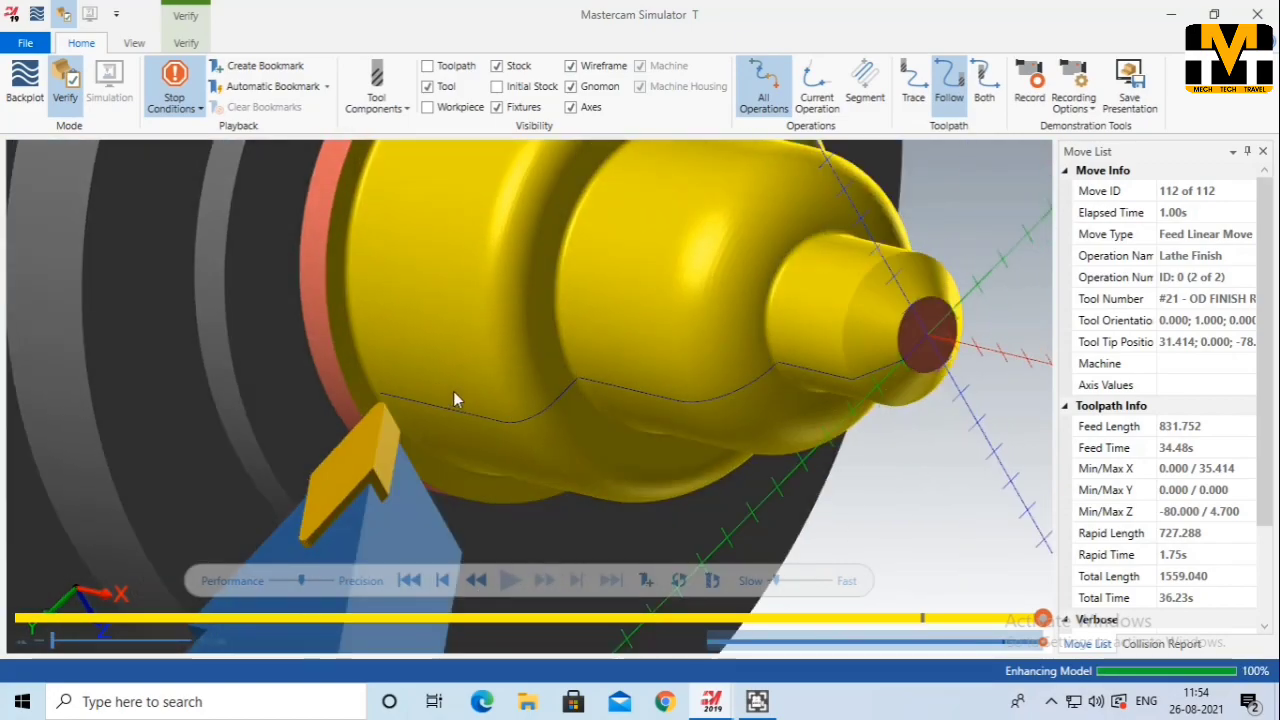
scroll(453, 391, "down", 5)
middle_click_drag(636, 362, 650, 385)
scroll(475, 305, "up", 5)
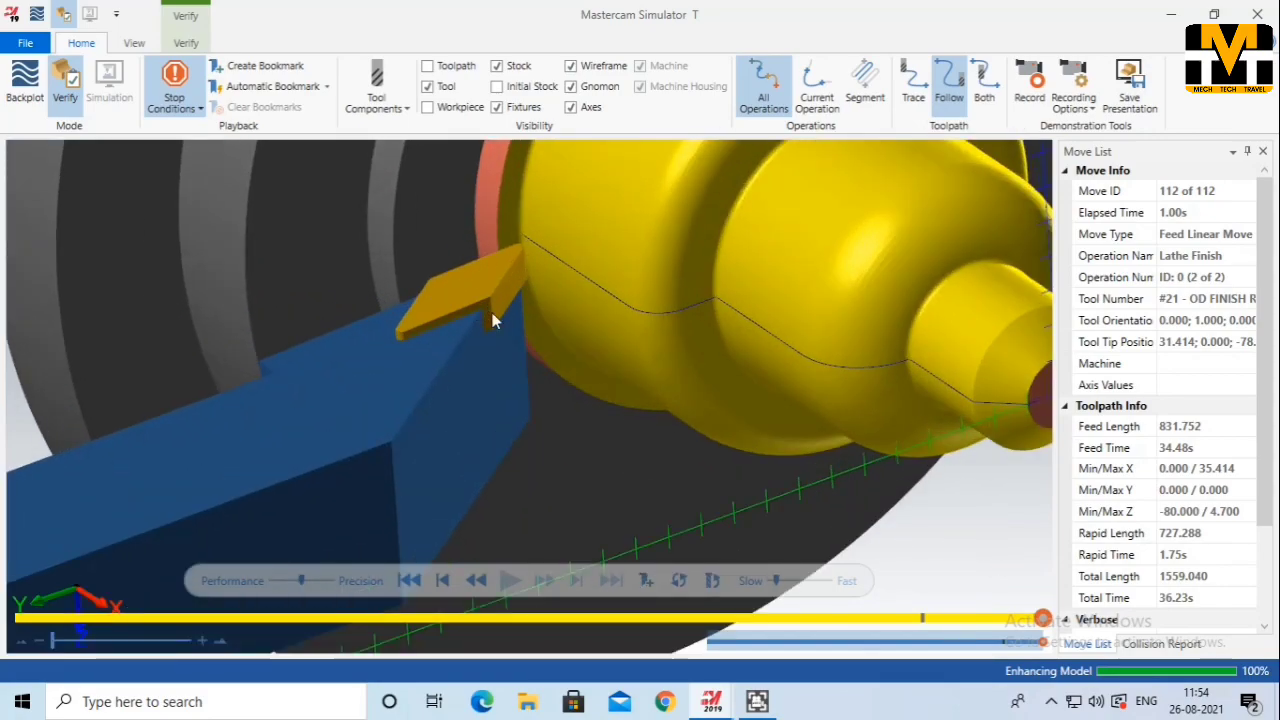
scroll(515, 309, "down", 6)
scroll(567, 402, "down", 2)
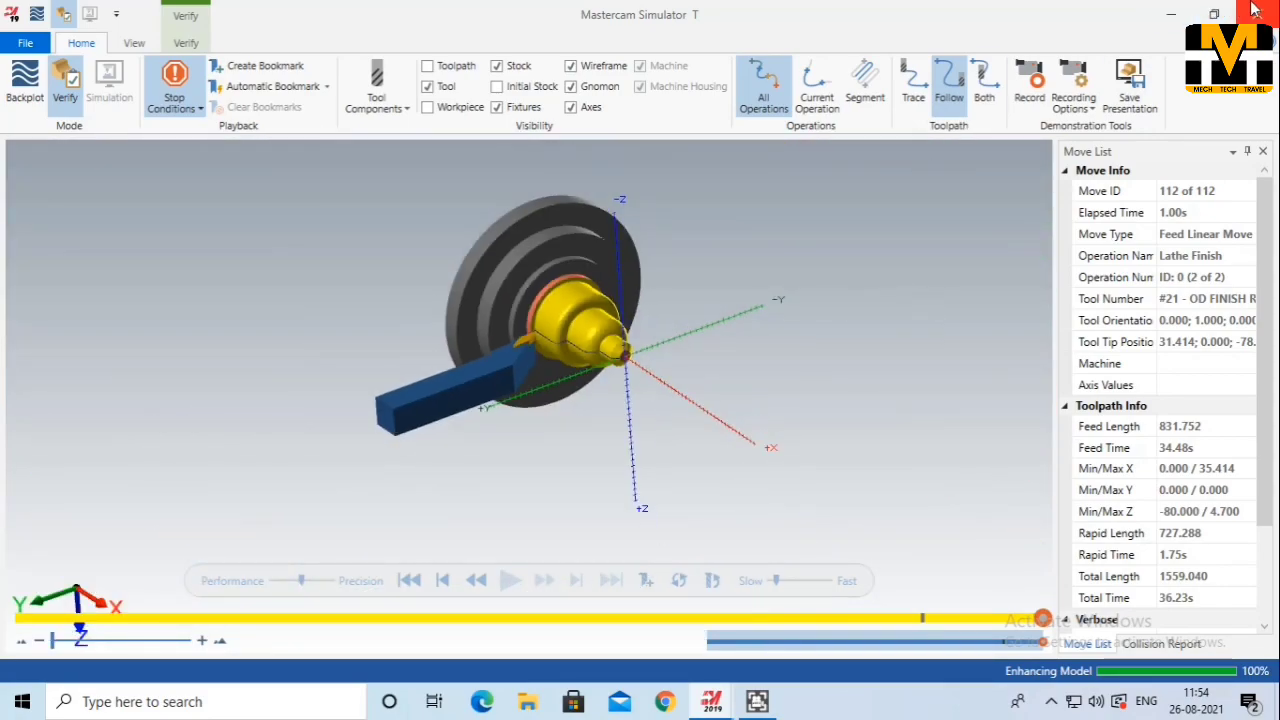
left_click(1257, 14)
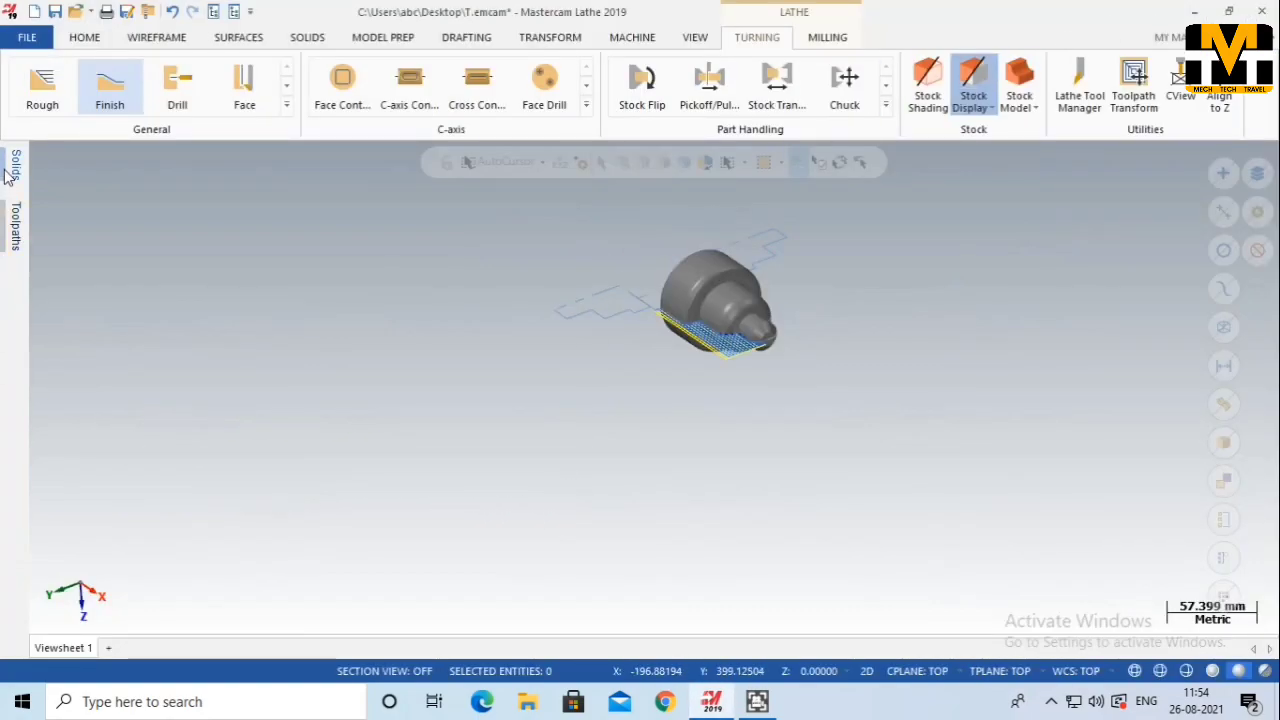
left_click(15, 226)
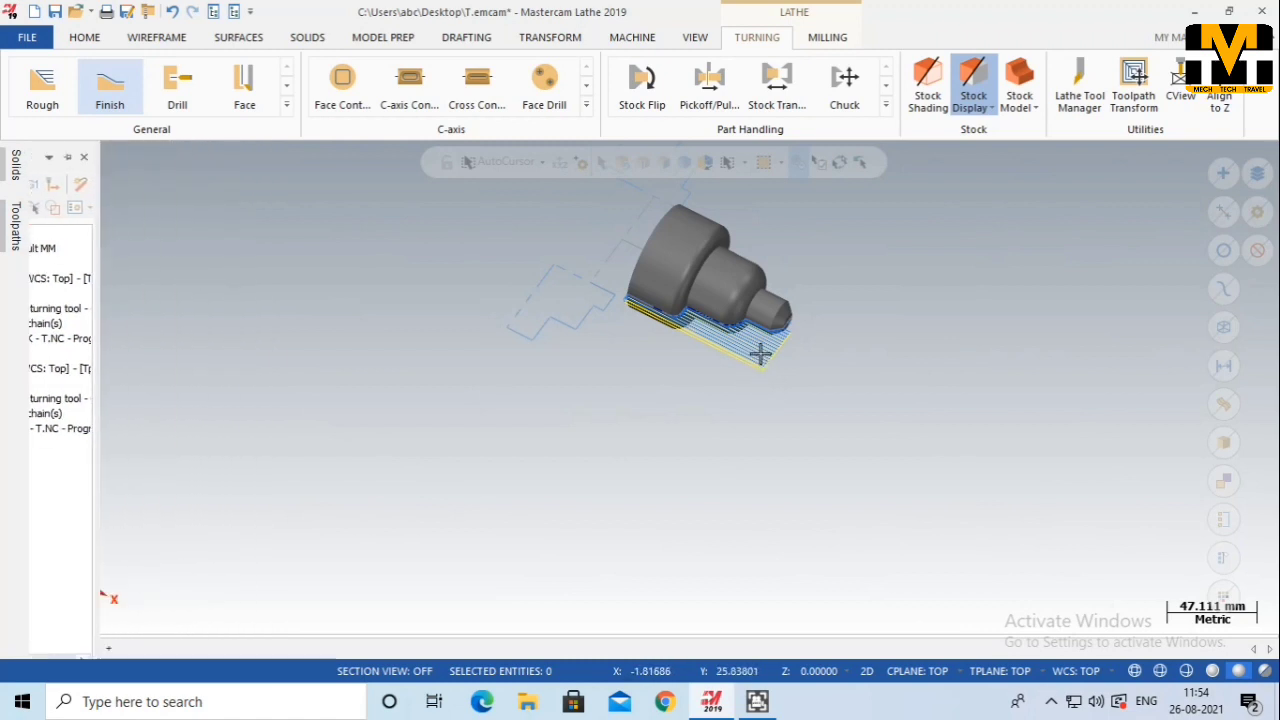
scroll(757, 355, "up", 5)
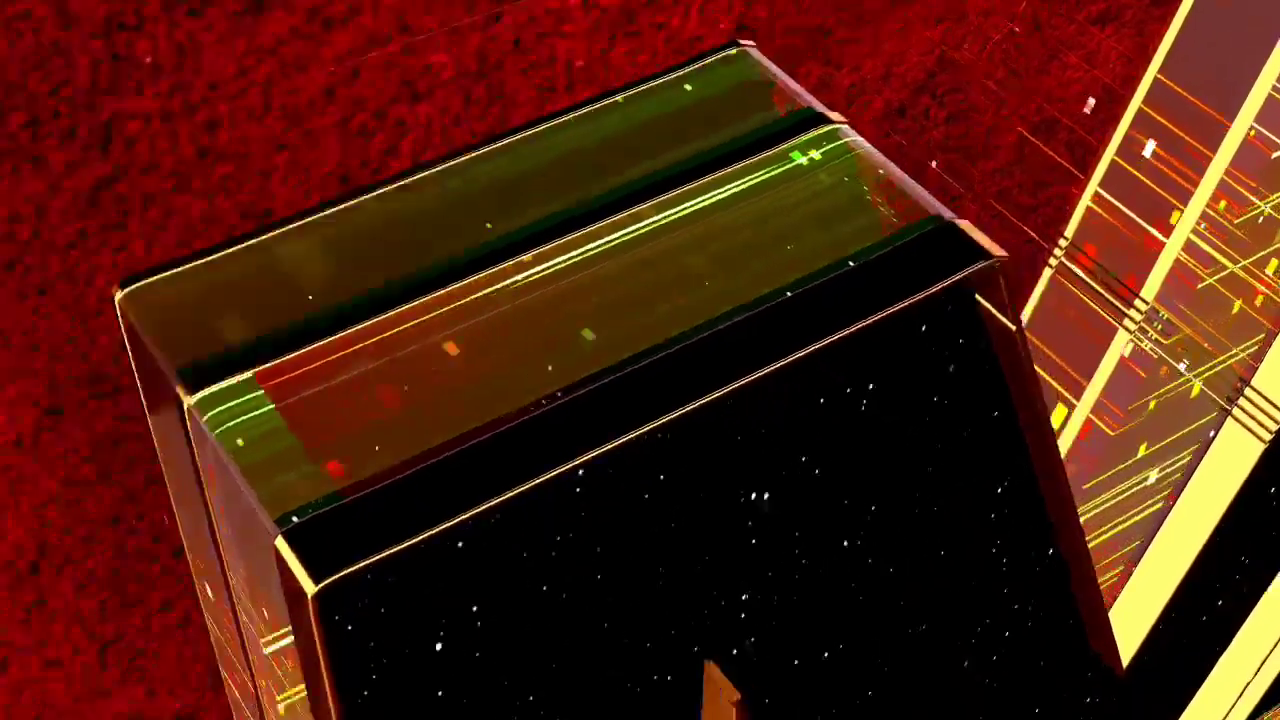